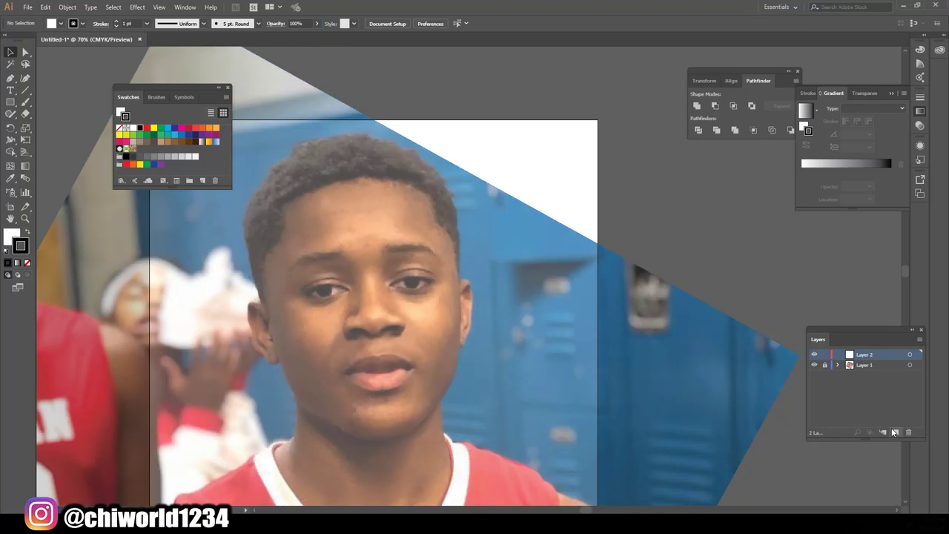
# Step: Load the Calligraphic brush for the Paintbrush, undo a test stroke and zoom in on the nose
pyautogui.click(258, 24)
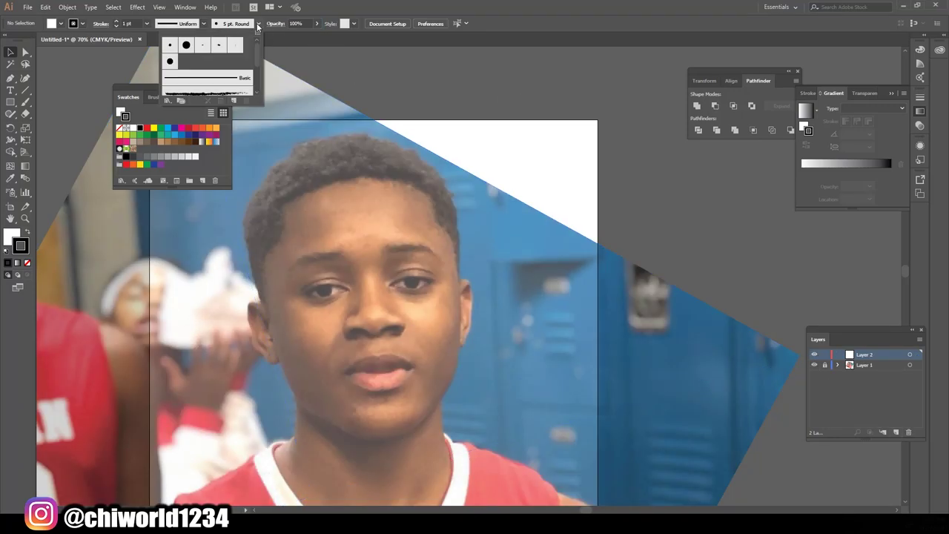
pyautogui.doubleClick(187, 44)
pyautogui.press('Return')
pyautogui.press('b')
pyautogui.moveTo(93, 144); pyautogui.dragTo(104, 225)
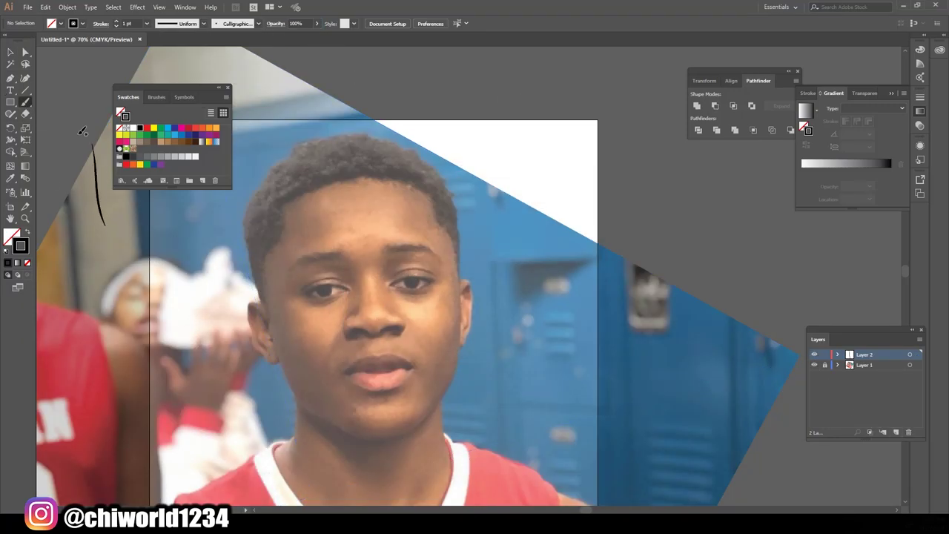
pyautogui.hotkey('ctrl', 'z')
pyautogui.scroll(2, 479, 284)
pyautogui.scroll(2, 479, 284)
# Step: Trace both nostril curves, the outer nostril edges and the nose bridge in calligraphic strokes
pyautogui.moveTo(416, 338); pyautogui.dragTo(539, 311)
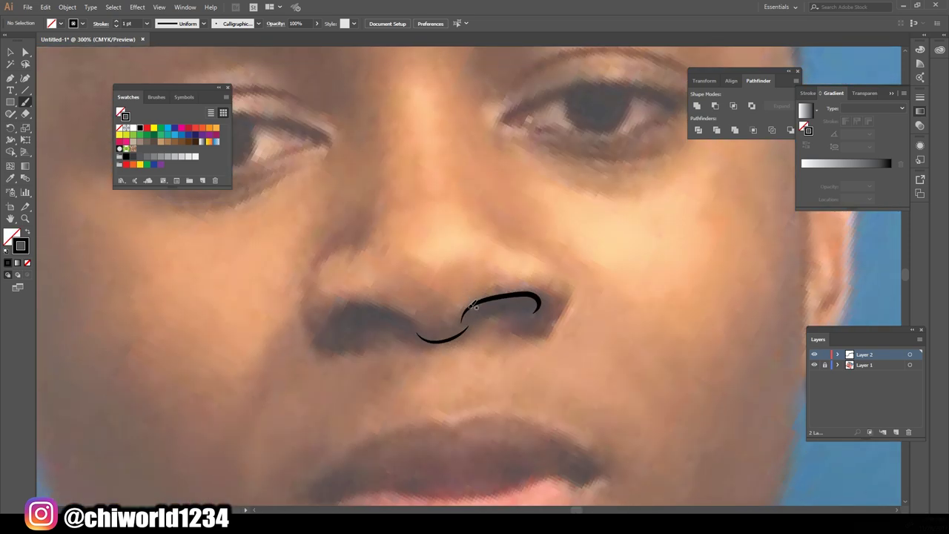
pyautogui.hotkey('ctrl', '+')
pyautogui.moveTo(455, 339); pyautogui.dragTo(563, 304)
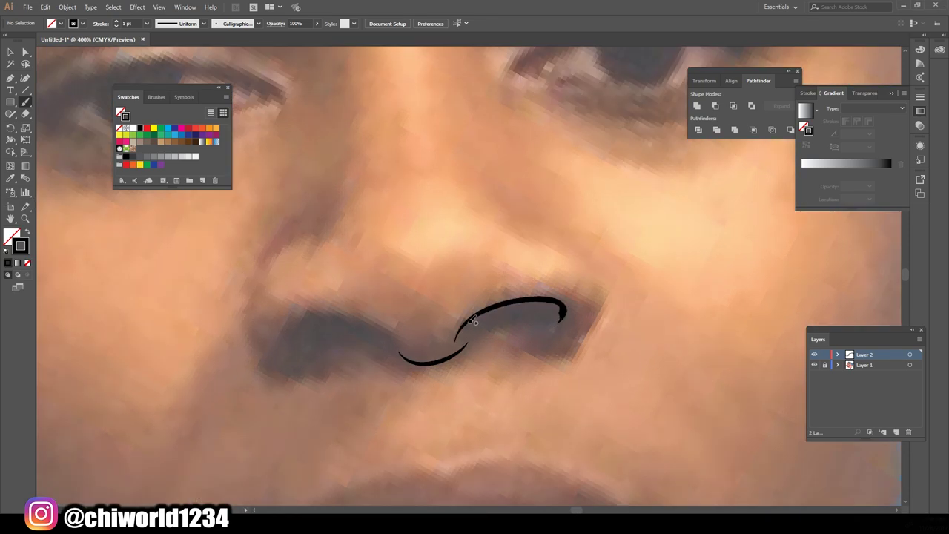
pyautogui.moveTo(393, 338)
pyautogui.mouseDown()
pyautogui.moveTo(349, 314)
pyautogui.moveTo(292, 327)
pyautogui.moveTo(403, 349)
pyautogui.mouseUp()
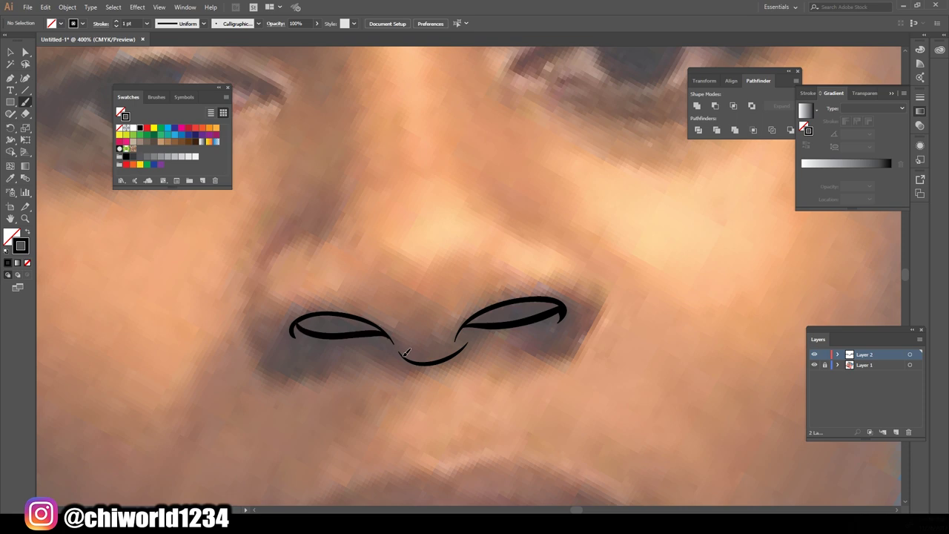
pyautogui.moveTo(305, 368); pyautogui.dragTo(272, 252)
pyautogui.moveTo(552, 355); pyautogui.dragTo(576, 251)
pyautogui.hotkey('ctrl', '-')
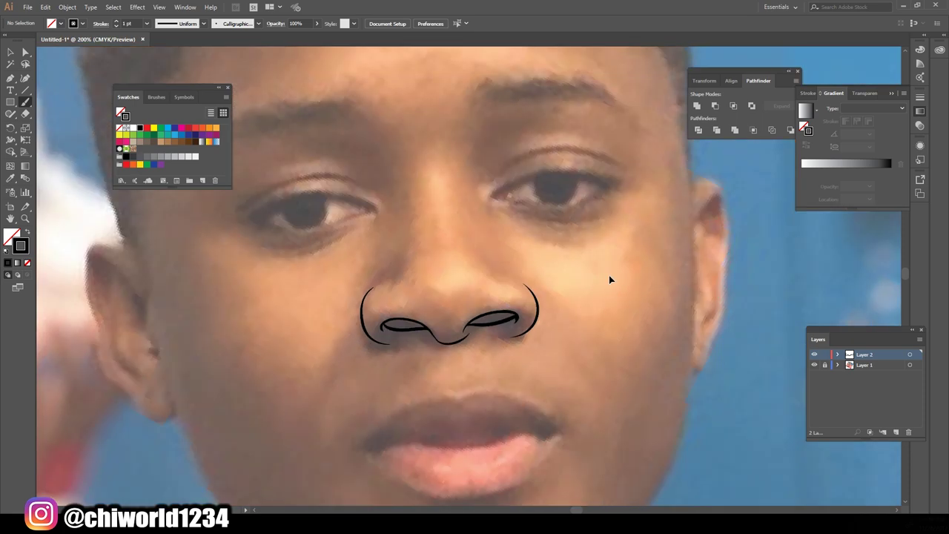
pyautogui.moveTo(374, 250)
pyautogui.mouseDown()
pyautogui.moveTo(367, 182)
pyautogui.moveTo(354, 165)
pyautogui.mouseUp()
# Step: Trace the line where the lips meet and outline the upper and lower lips
pyautogui.hotkey('ctrl', '-')
pyautogui.hotkey('ctrl', '-')
pyautogui.hotkey('ctrl', '+')
pyautogui.moveTo(357, 378); pyautogui.dragTo(488, 360)
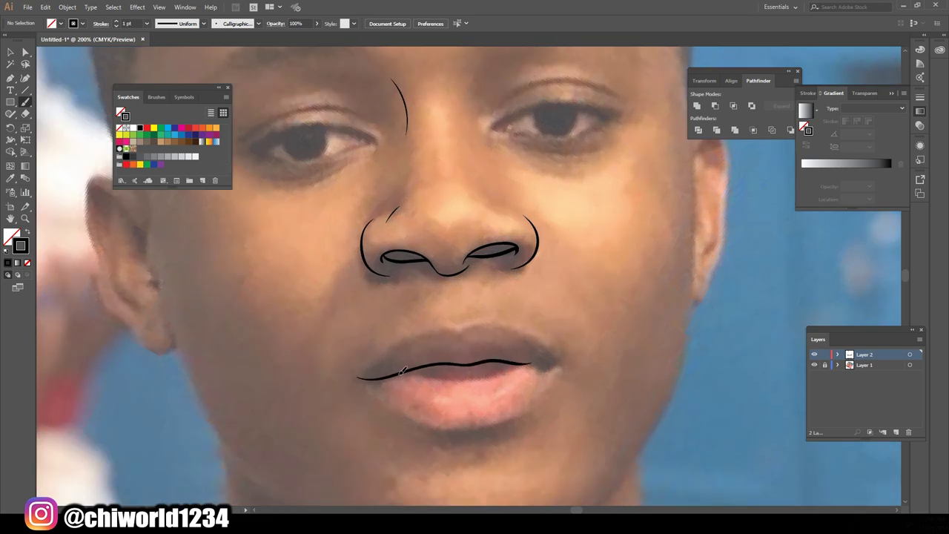
pyautogui.moveTo(400, 371); pyautogui.dragTo(564, 363)
pyautogui.hotkey('ctrl', '+')
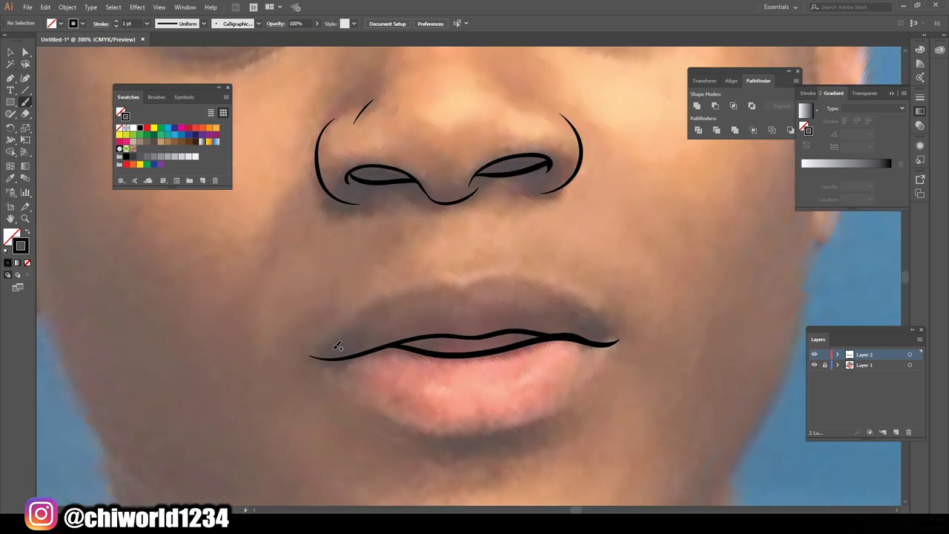
pyautogui.moveTo(305, 356); pyautogui.dragTo(624, 340)
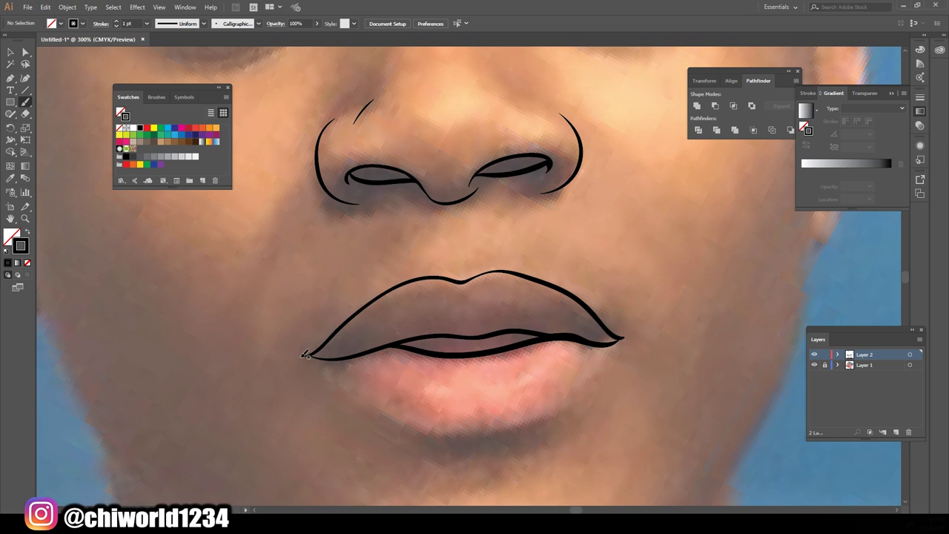
pyautogui.moveTo(304, 354)
pyautogui.mouseDown()
pyautogui.moveTo(493, 436)
pyautogui.moveTo(627, 337)
pyautogui.mouseUp()
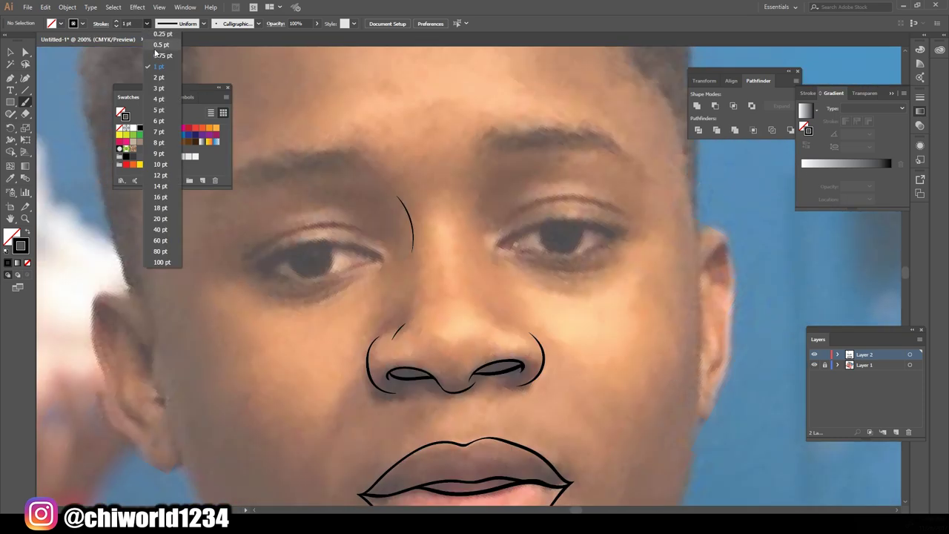
# Step: Set a 0.75 pt stroke and trace the upper and lower lids of both eyes
pyautogui.click(157, 54)
pyautogui.moveTo(242, 268); pyautogui.dragTo(363, 257)
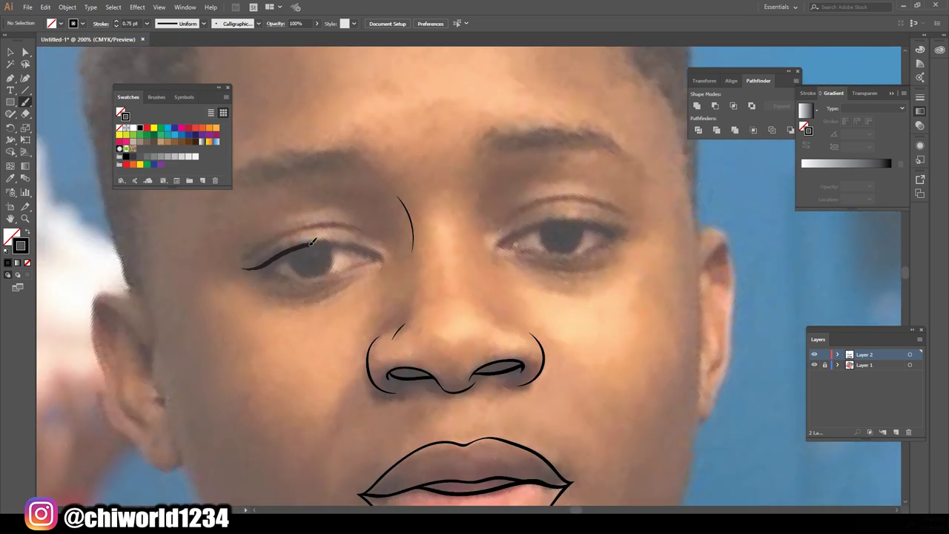
pyautogui.moveTo(259, 263); pyautogui.dragTo(374, 254)
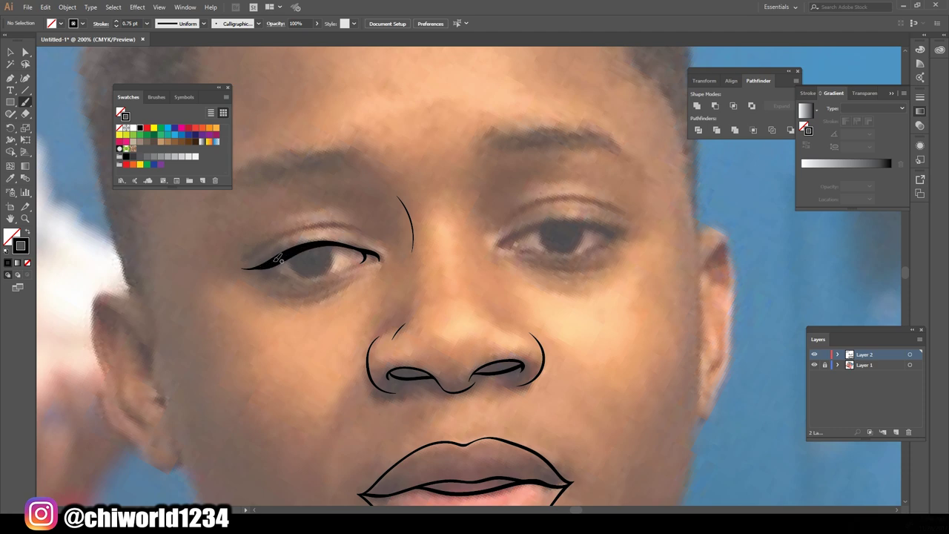
pyautogui.moveTo(261, 268); pyautogui.dragTo(382, 258)
pyautogui.moveTo(497, 244)
pyautogui.mouseDown()
pyautogui.moveTo(582, 222)
pyautogui.moveTo(637, 226)
pyautogui.moveTo(556, 251)
pyautogui.moveTo(623, 235)
pyautogui.mouseUp()
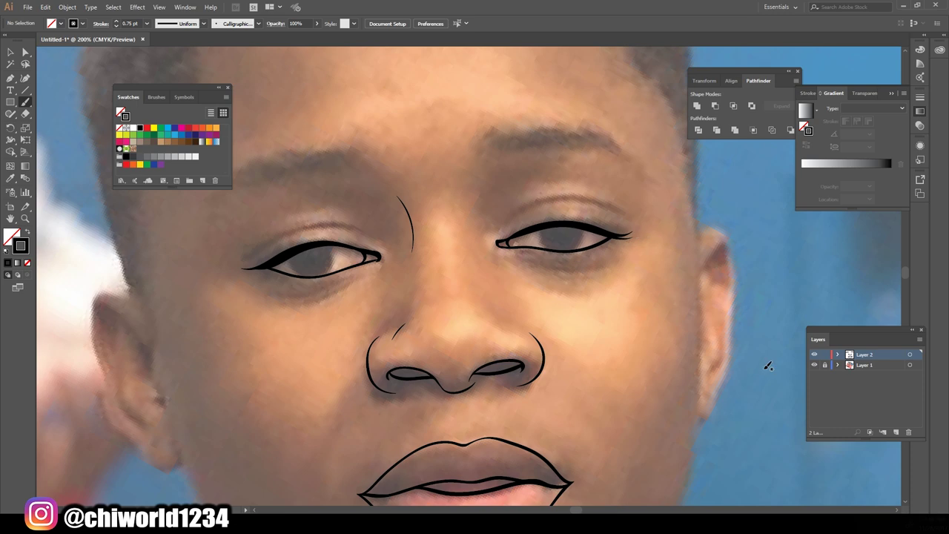
# Step: Add creases above both eyes, lines under them, a chin line and the jawline
pyautogui.moveTo(245, 260)
pyautogui.mouseDown()
pyautogui.moveTo(305, 224)
pyautogui.moveTo(377, 239)
pyautogui.mouseUp()
pyautogui.moveTo(505, 227); pyautogui.dragTo(621, 215)
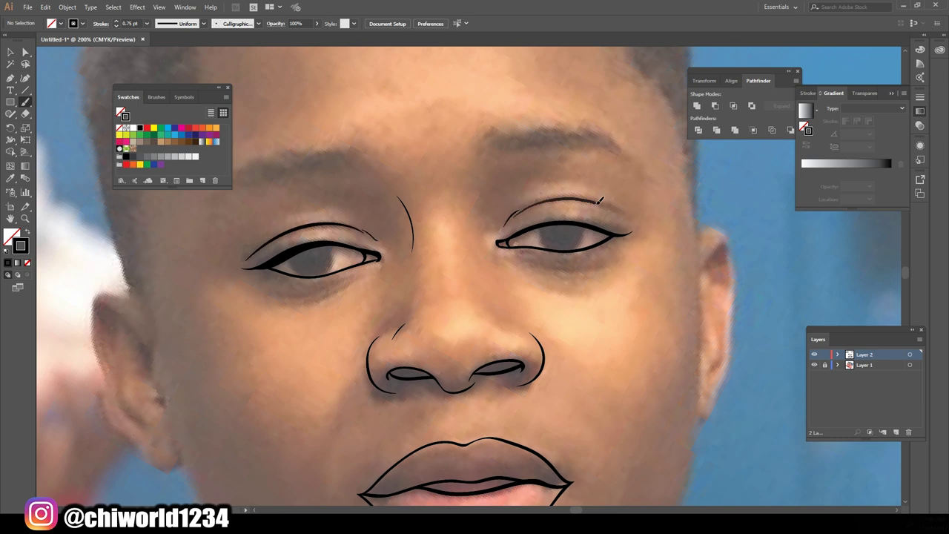
pyautogui.moveTo(518, 260); pyautogui.dragTo(558, 269)
pyautogui.moveTo(335, 290); pyautogui.dragTo(359, 276)
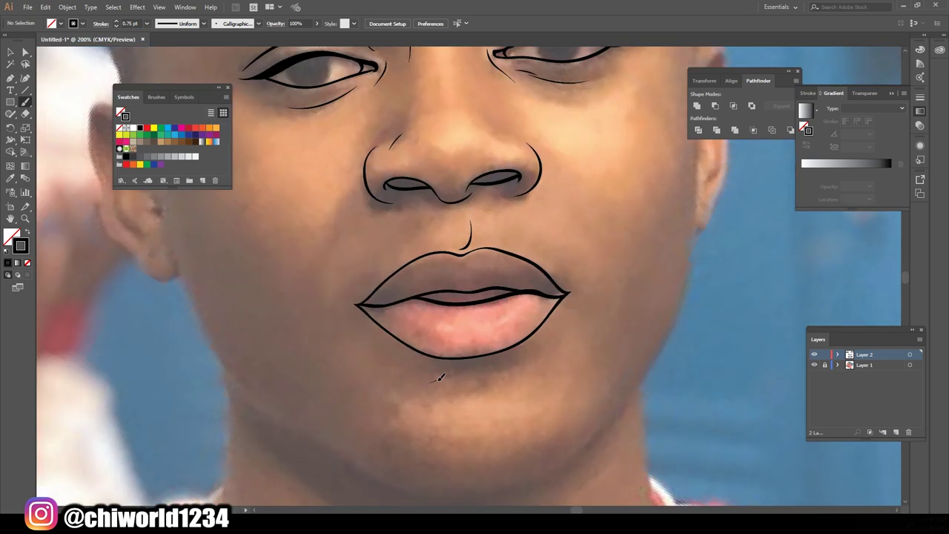
pyautogui.moveTo(440, 377); pyautogui.dragTo(511, 378)
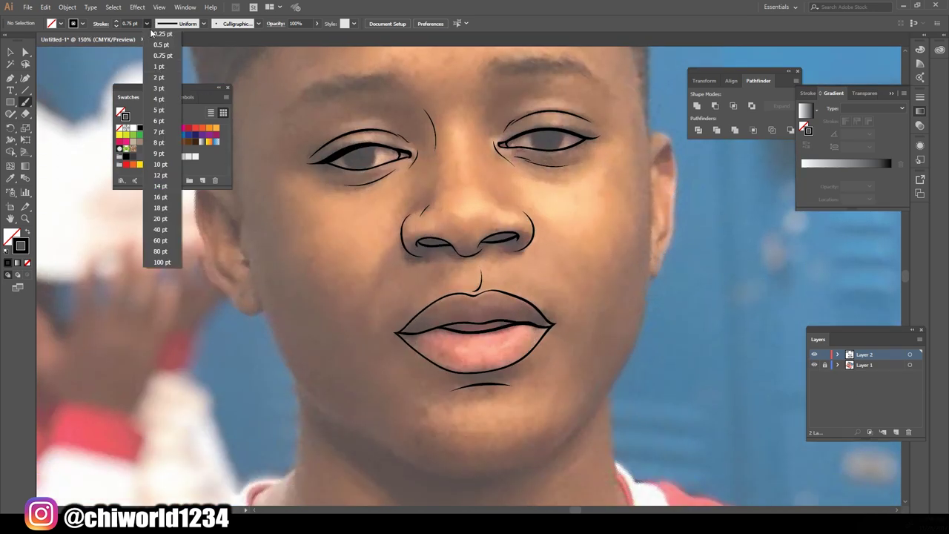
pyautogui.moveTo(258, 298)
pyautogui.mouseDown()
pyautogui.moveTo(282, 348)
pyautogui.moveTo(645, 211)
pyautogui.mouseUp()
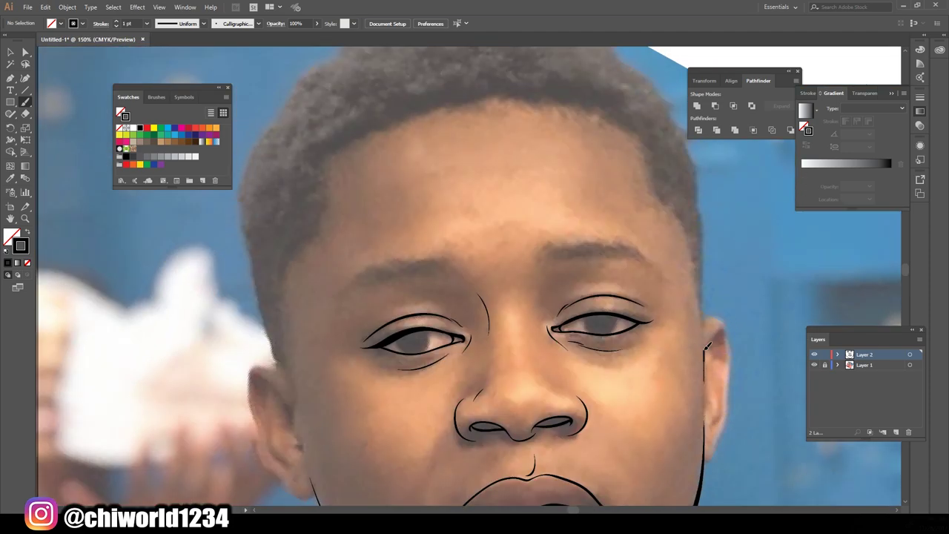
# Step: Draw the head sides and ear outlines, then a dripping stroke down the neck
pyautogui.moveTo(278, 364); pyautogui.dragTo(252, 201)
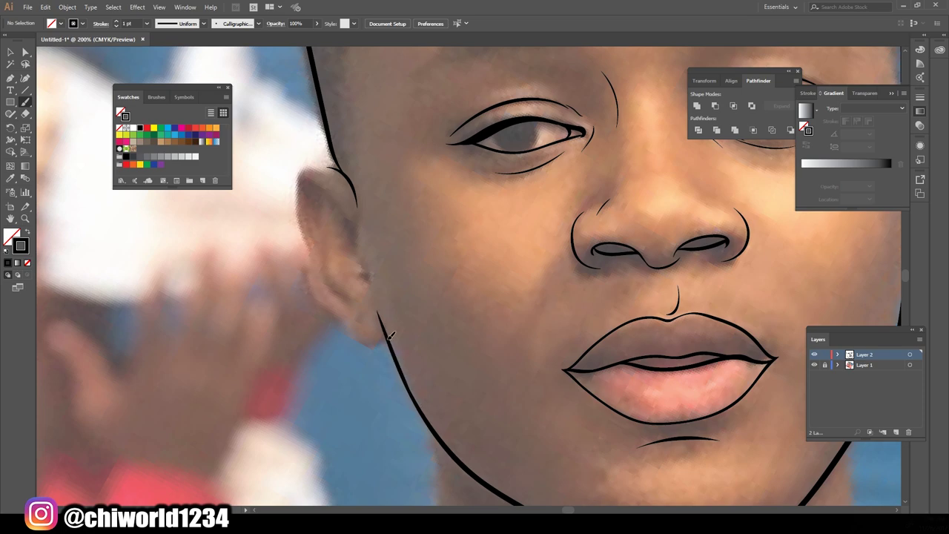
pyautogui.moveTo(393, 349)
pyautogui.mouseDown()
pyautogui.moveTo(311, 237)
pyautogui.moveTo(296, 160)
pyautogui.mouseUp()
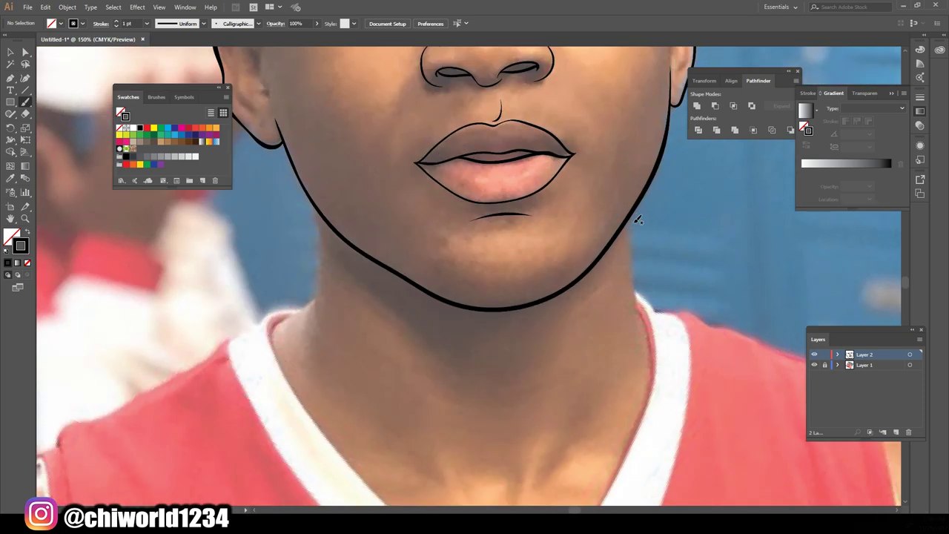
pyautogui.moveTo(630, 215)
pyautogui.mouseDown()
pyautogui.moveTo(524, 354)
pyautogui.moveTo(427, 326)
pyautogui.moveTo(399, 338)
pyautogui.moveTo(324, 272)
pyautogui.moveTo(319, 209)
pyautogui.mouseUp()
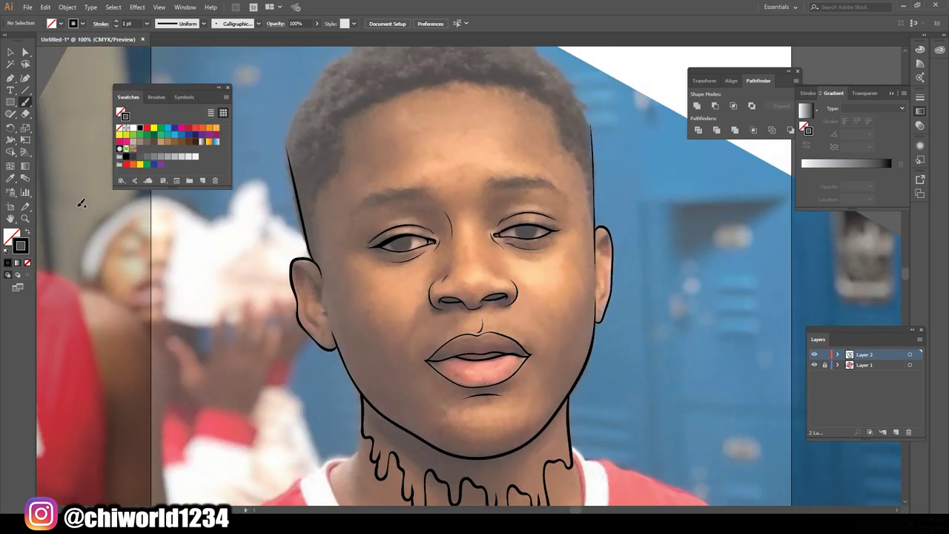
# Step: Switch to the black Blob Brush and fill the central and left hairline and temple
pyautogui.moveTo(11, 114); pyautogui.dragTo(46, 120)
pyautogui.click(27, 234)
pyautogui.hotkey('ctrl', '+')
pyautogui.scroll(3, 592, 192)
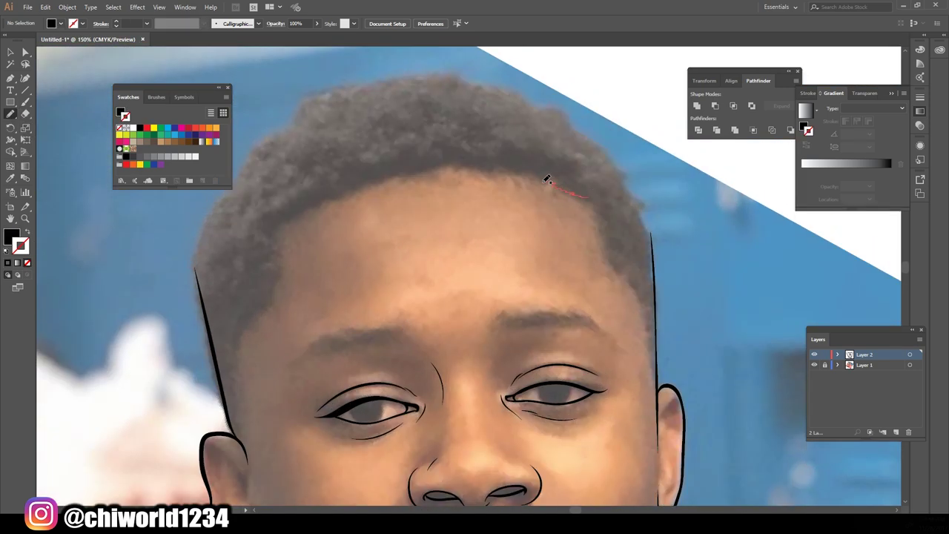
pyautogui.moveTo(468, 141); pyautogui.dragTo(456, 159)
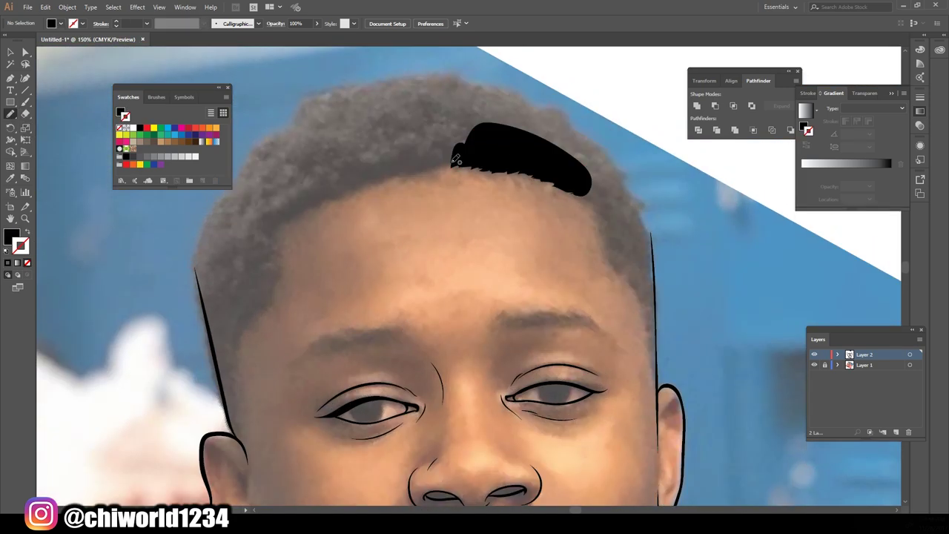
pyautogui.moveTo(354, 190); pyautogui.dragTo(345, 186)
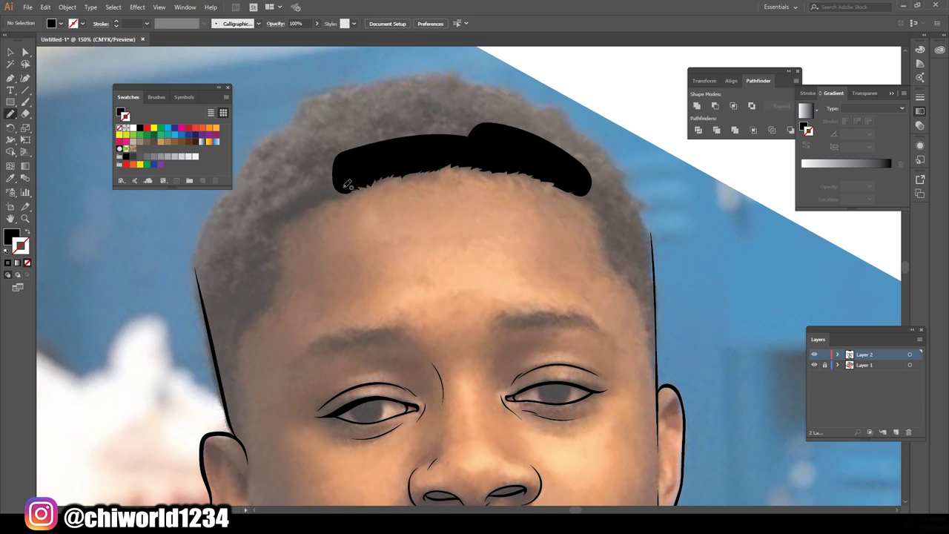
pyautogui.moveTo(352, 138); pyautogui.dragTo(352, 138)
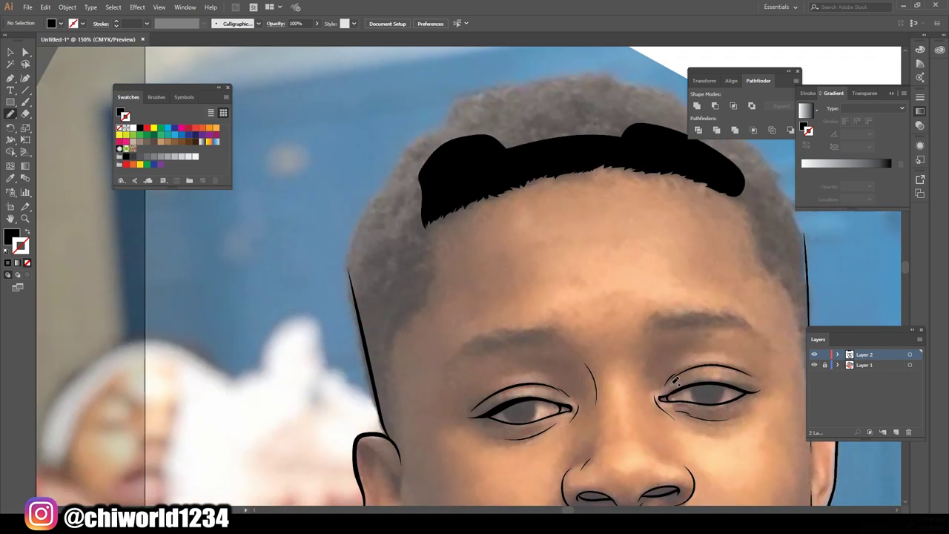
pyautogui.moveTo(357, 327); pyautogui.dragTo(367, 301)
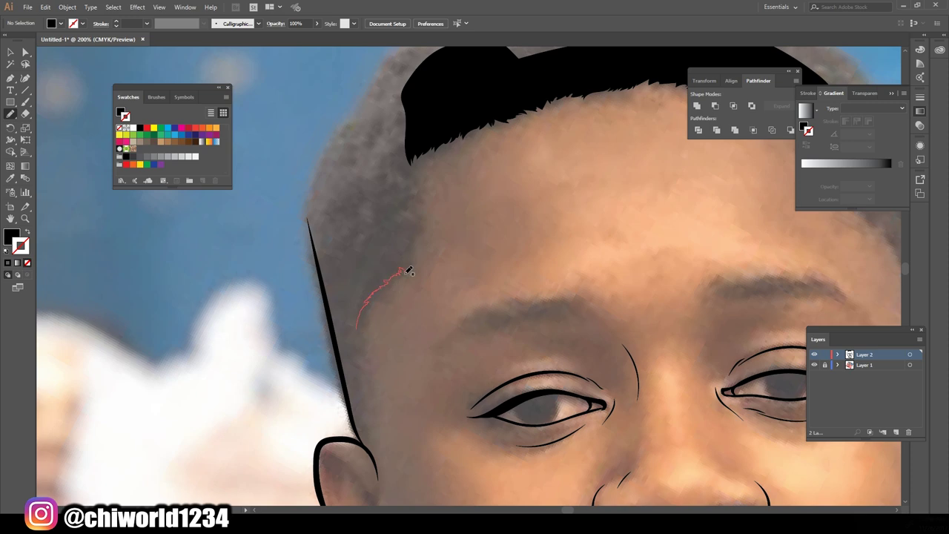
pyautogui.moveTo(424, 155); pyautogui.dragTo(420, 155)
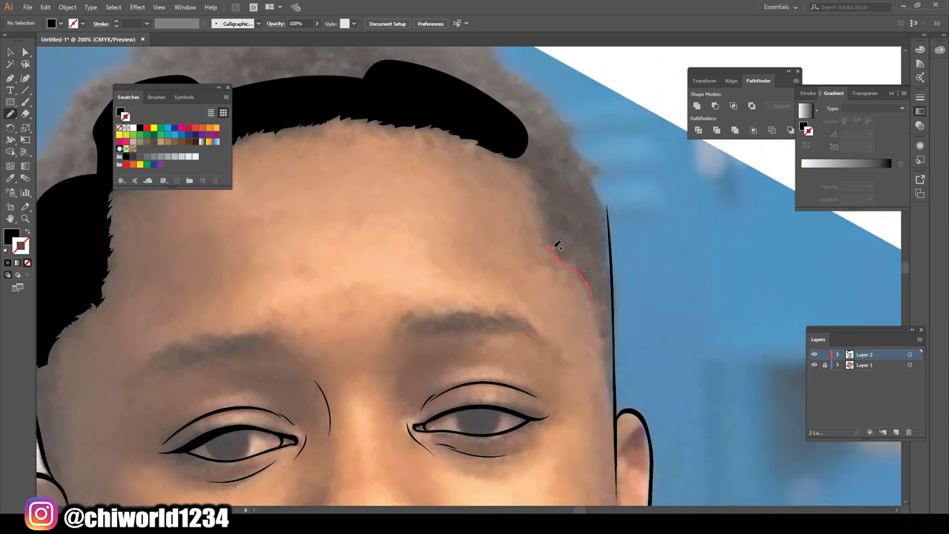
# Step: Fill the right hairline black with jagged texture and a tuft along the top
pyautogui.moveTo(556, 245); pyautogui.dragTo(556, 246)
pyautogui.hotkey('ctrl', 'z')
pyautogui.moveTo(517, 156); pyautogui.dragTo(517, 156)
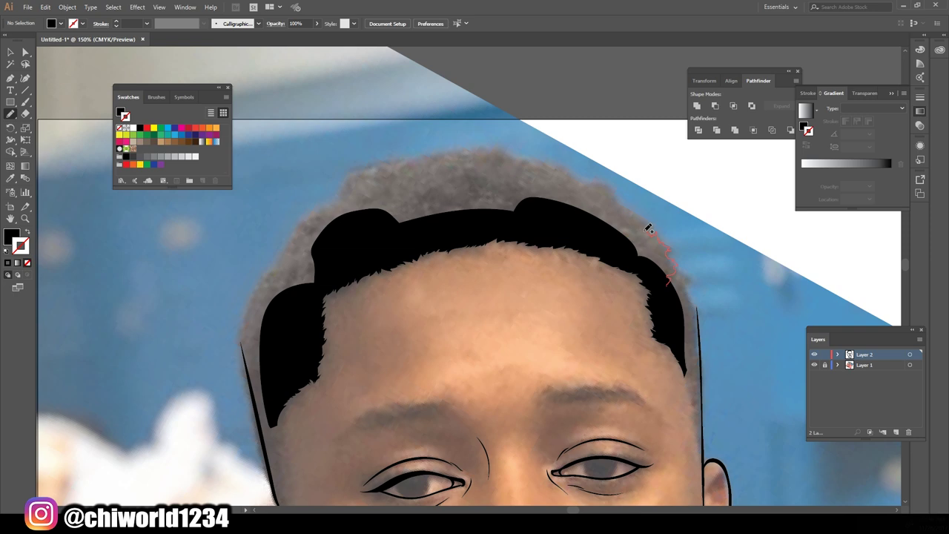
pyautogui.moveTo(648, 227); pyautogui.dragTo(648, 228)
pyautogui.moveTo(646, 243); pyautogui.dragTo(651, 223)
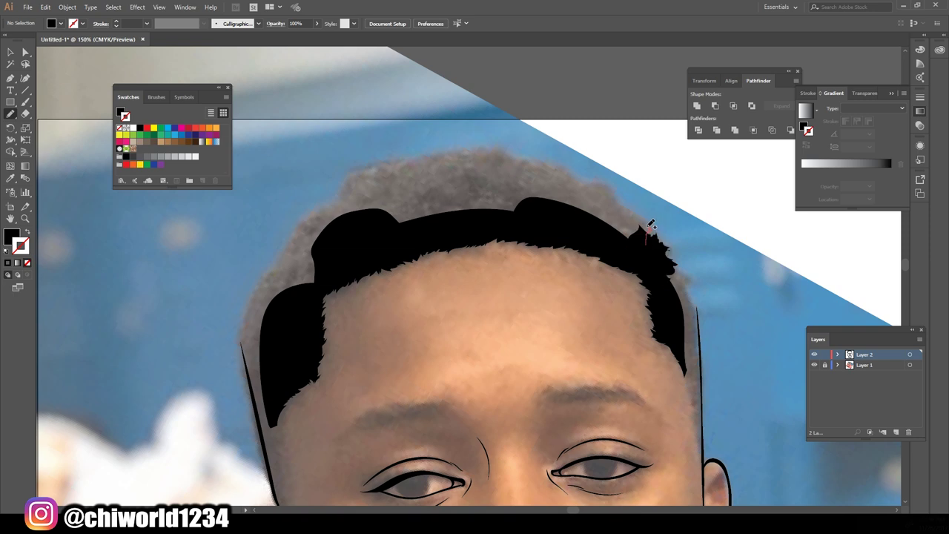
pyautogui.moveTo(579, 175); pyautogui.dragTo(559, 178)
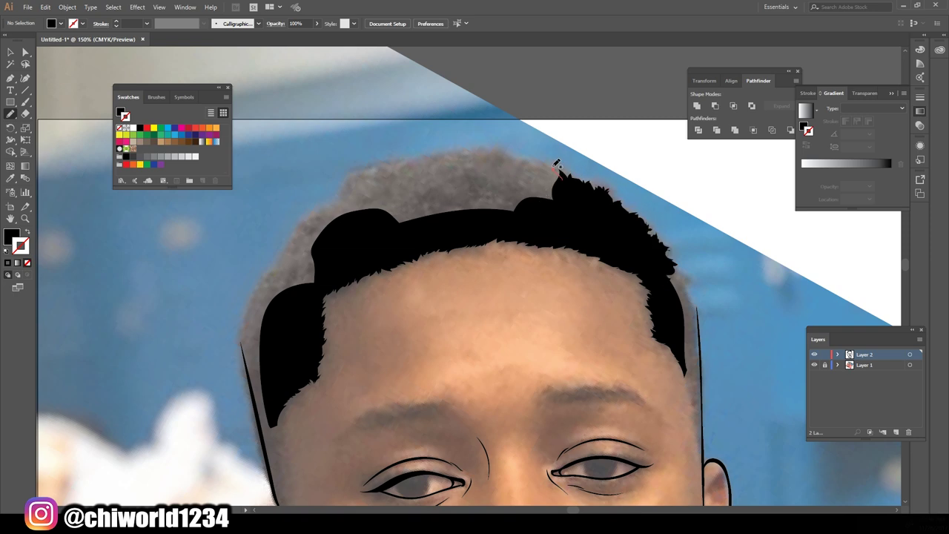
pyautogui.moveTo(458, 150); pyautogui.dragTo(448, 147)
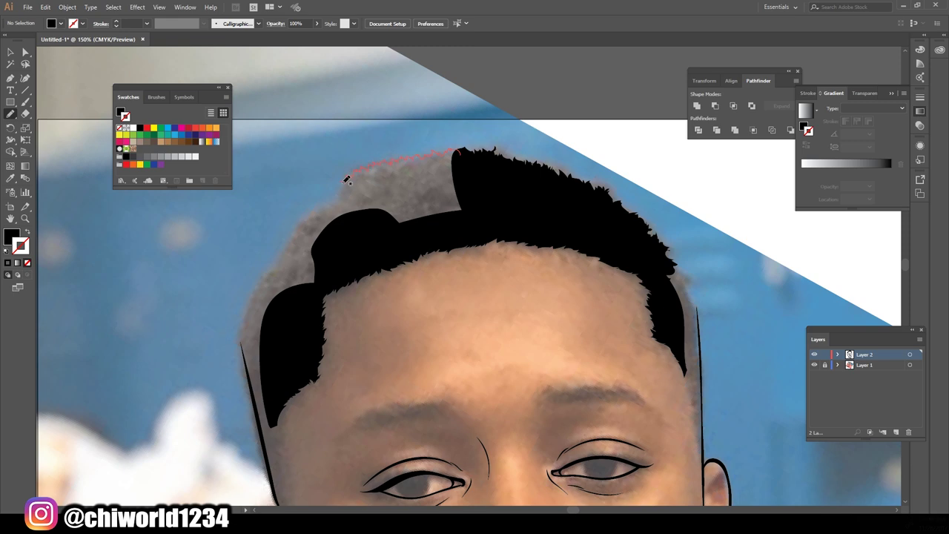
pyautogui.moveTo(346, 180); pyautogui.dragTo(344, 202)
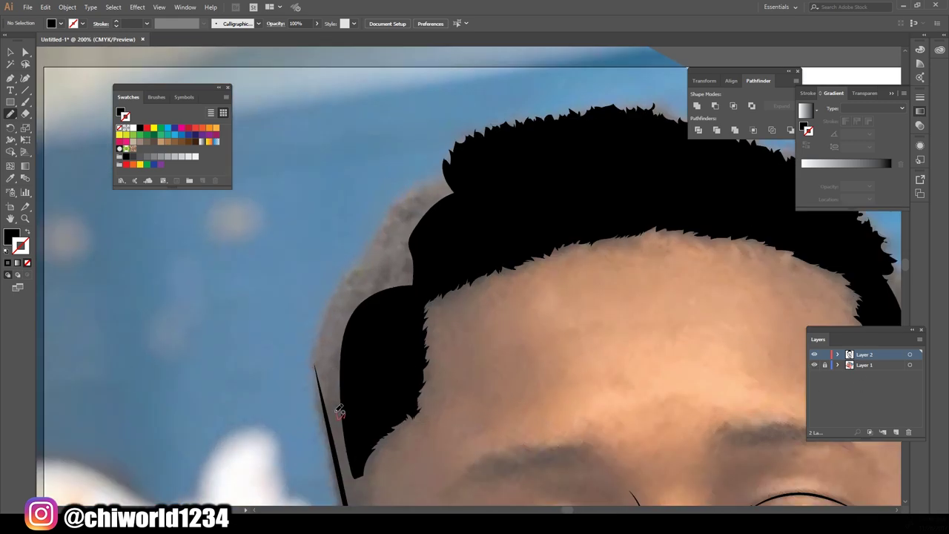
# Step: Extend the black hair along both hairline edges and down the sideburn to the ear
pyautogui.moveTo(331, 301); pyautogui.dragTo(348, 273)
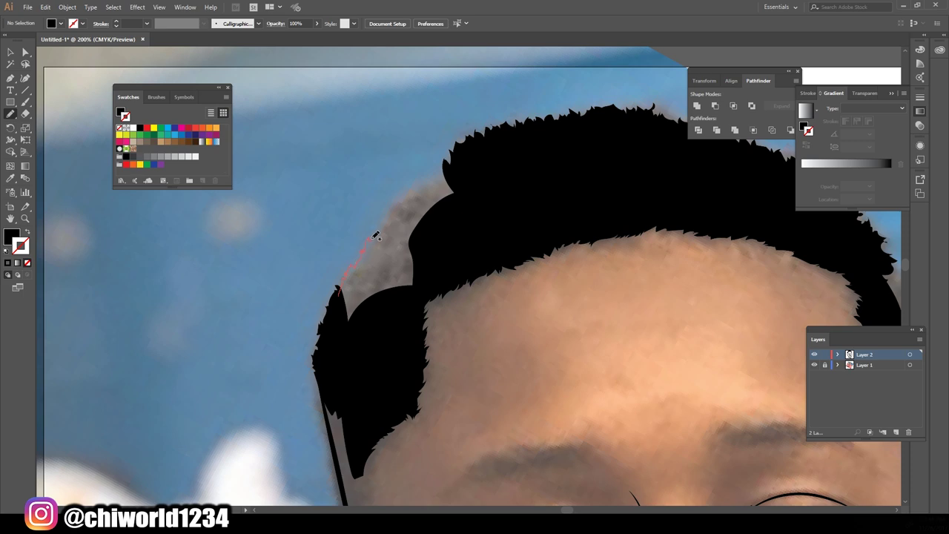
pyautogui.moveTo(375, 236); pyautogui.dragTo(393, 212)
pyautogui.moveTo(391, 216); pyautogui.dragTo(450, 157)
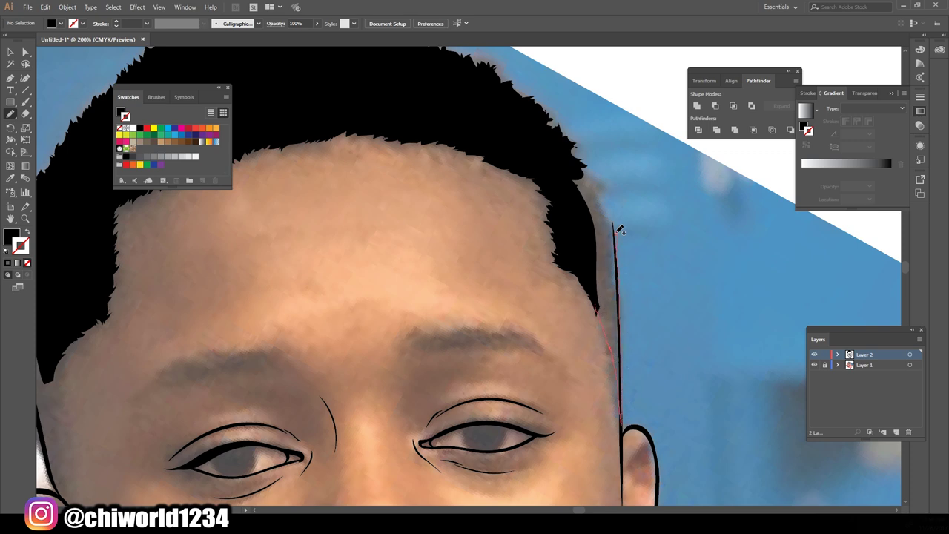
pyautogui.moveTo(588, 168); pyautogui.dragTo(589, 170)
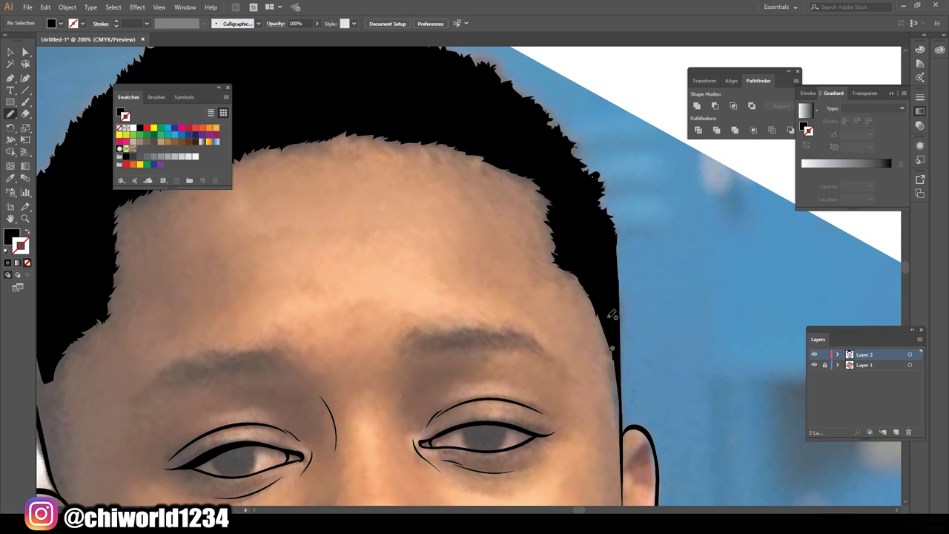
pyautogui.moveTo(603, 226); pyautogui.dragTo(609, 199)
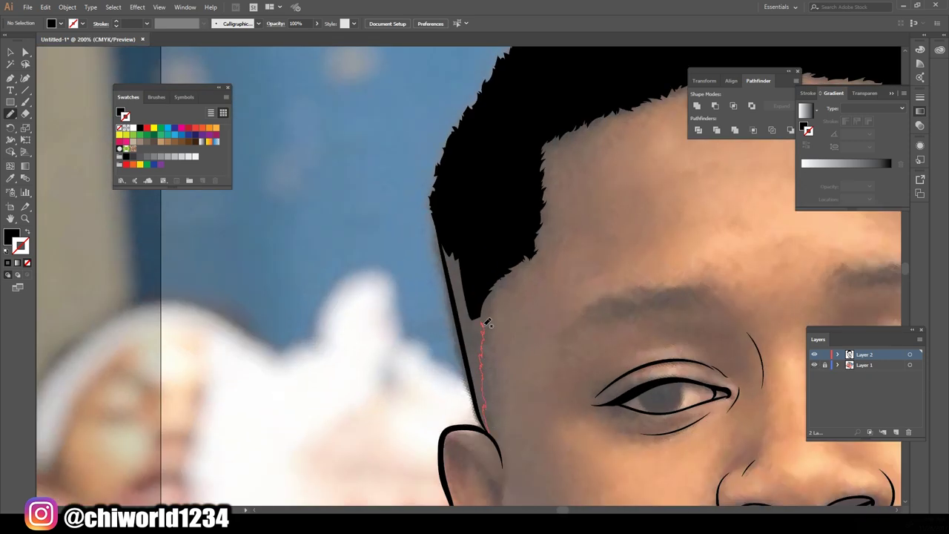
pyautogui.moveTo(493, 293); pyautogui.dragTo(488, 425)
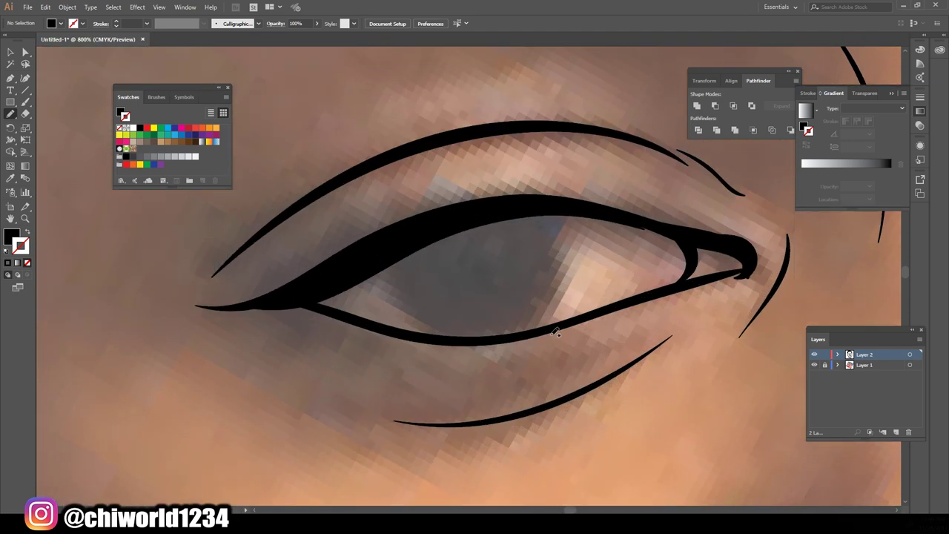
# Step: Fill the irises solid black and thicken the upper eyelid and inner-corner lines
pyautogui.moveTo(556, 333)
pyautogui.mouseDown()
pyautogui.moveTo(448, 335)
pyautogui.moveTo(391, 247)
pyautogui.mouseUp()
pyautogui.moveTo(525, 222); pyautogui.dragTo(656, 232)
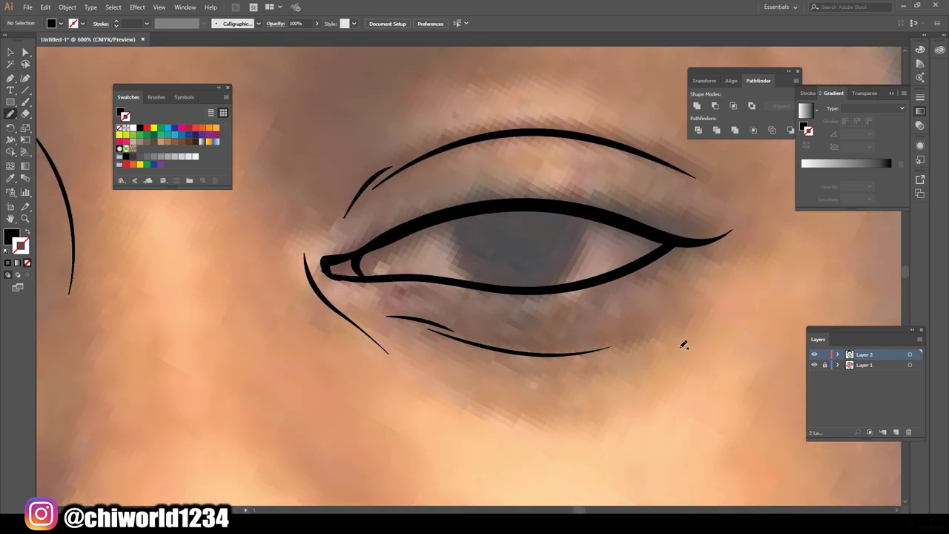
pyautogui.moveTo(489, 282); pyautogui.dragTo(550, 261)
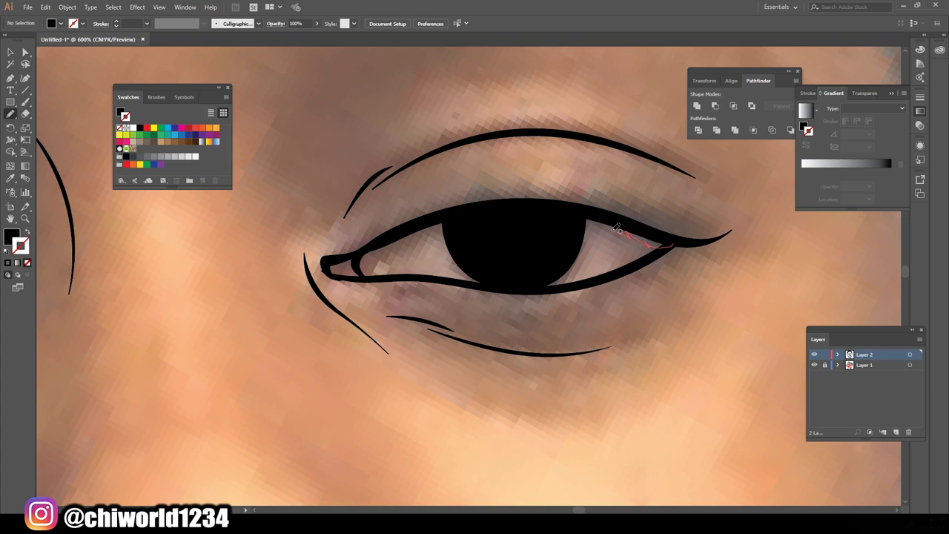
pyautogui.moveTo(617, 228); pyautogui.dragTo(676, 230)
pyautogui.moveTo(362, 255); pyautogui.dragTo(466, 214)
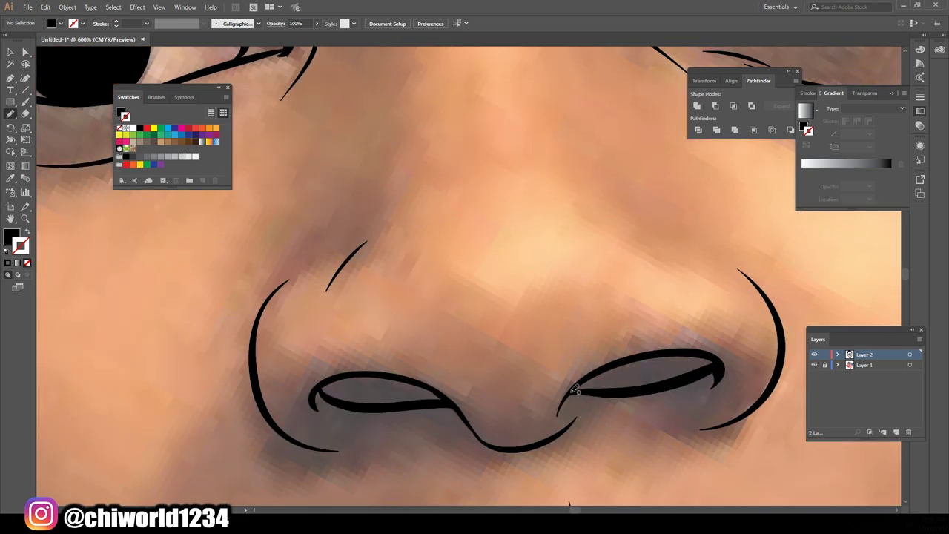
# Step: Fill both nostrils and both eyebrows solid black
pyautogui.moveTo(572, 392); pyautogui.dragTo(573, 388)
pyautogui.moveTo(322, 382); pyautogui.dragTo(447, 401)
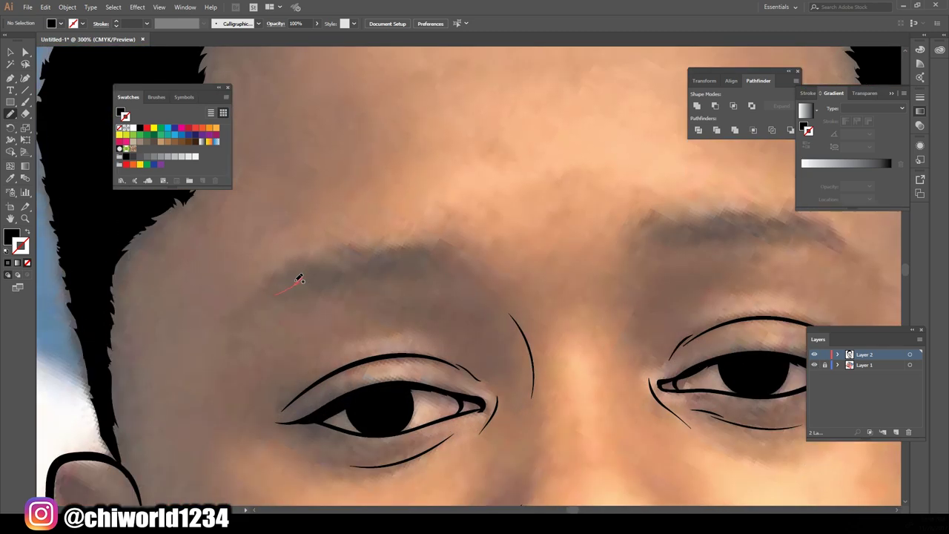
pyautogui.moveTo(425, 267); pyautogui.dragTo(316, 275)
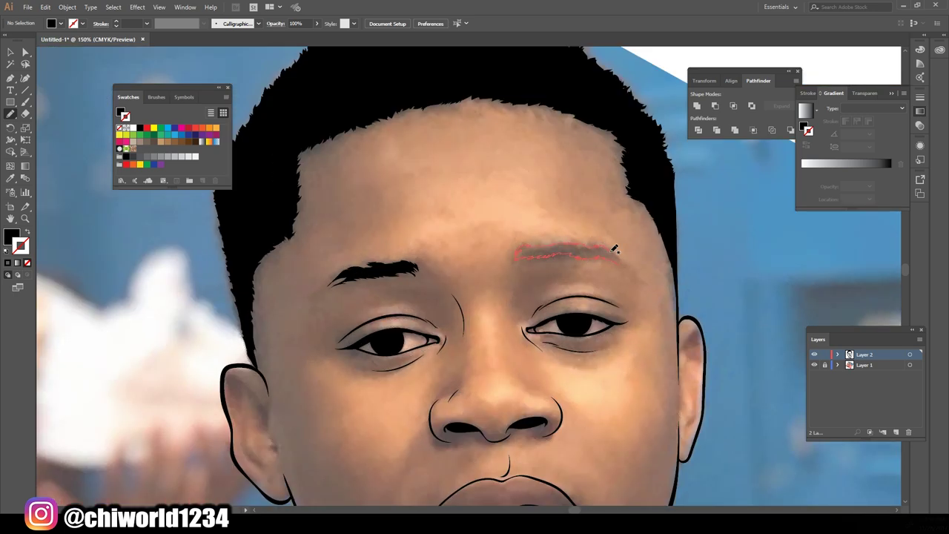
pyautogui.moveTo(615, 249); pyautogui.dragTo(615, 251)
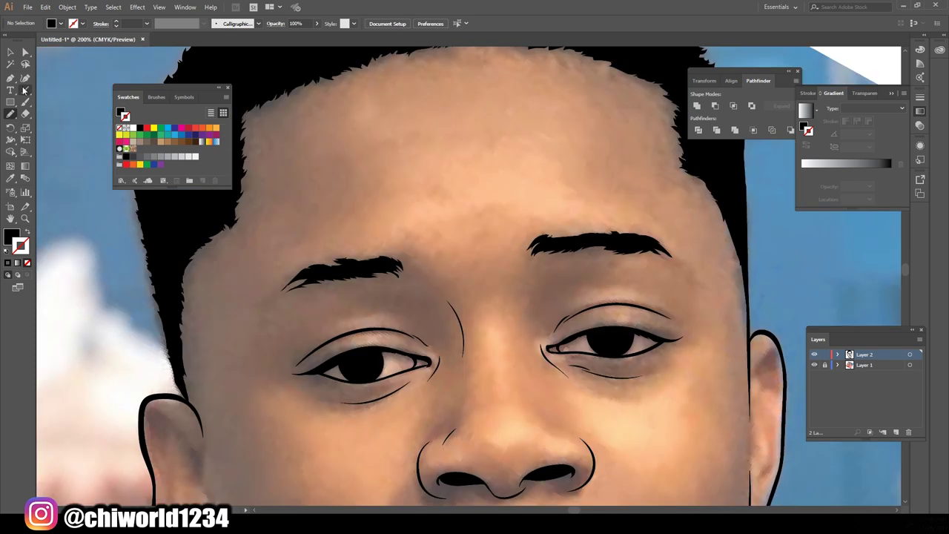
# Step: Add fine 0.25 pt hair strokes to both eyebrows and the hairline, then hide the photo layer
pyautogui.click(26, 102)
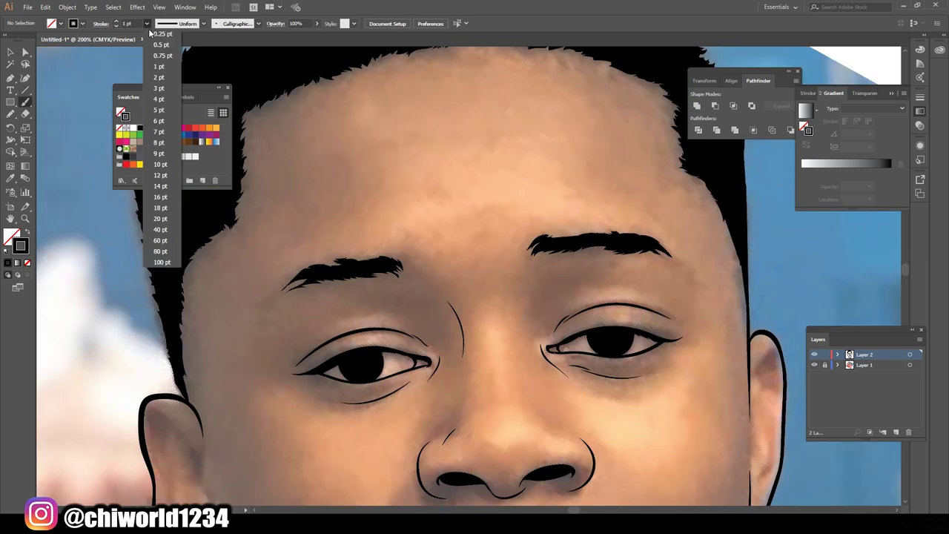
pyautogui.moveTo(614, 245); pyautogui.dragTo(577, 239)
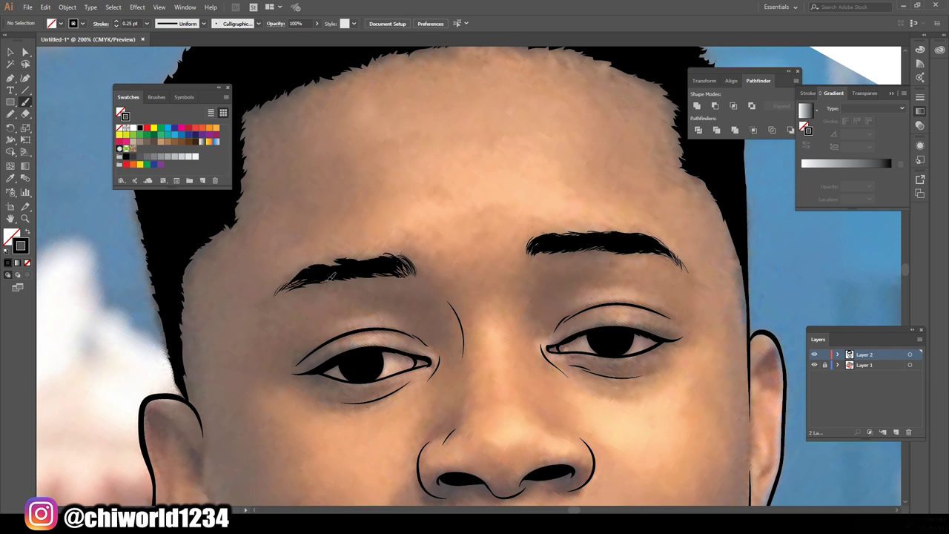
pyautogui.moveTo(386, 257); pyautogui.dragTo(319, 266)
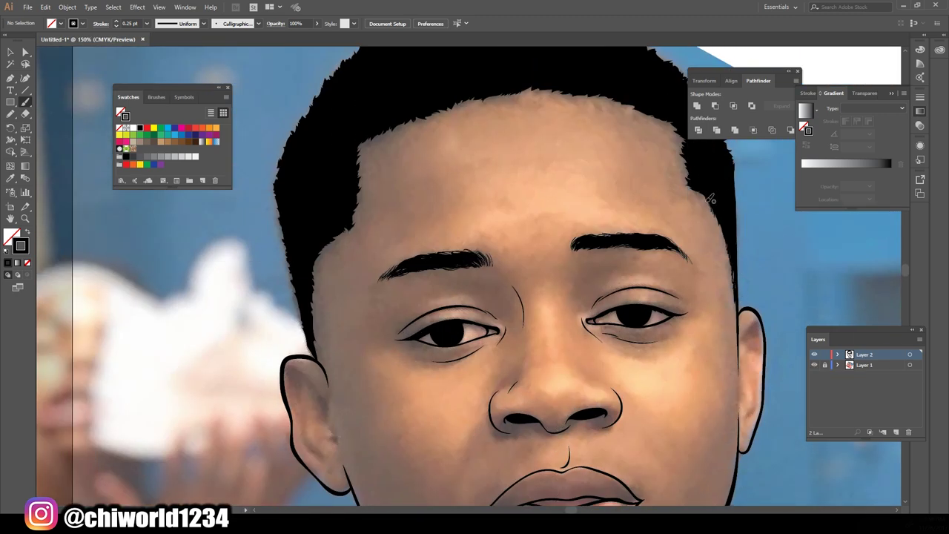
pyautogui.moveTo(707, 202); pyautogui.dragTo(695, 191)
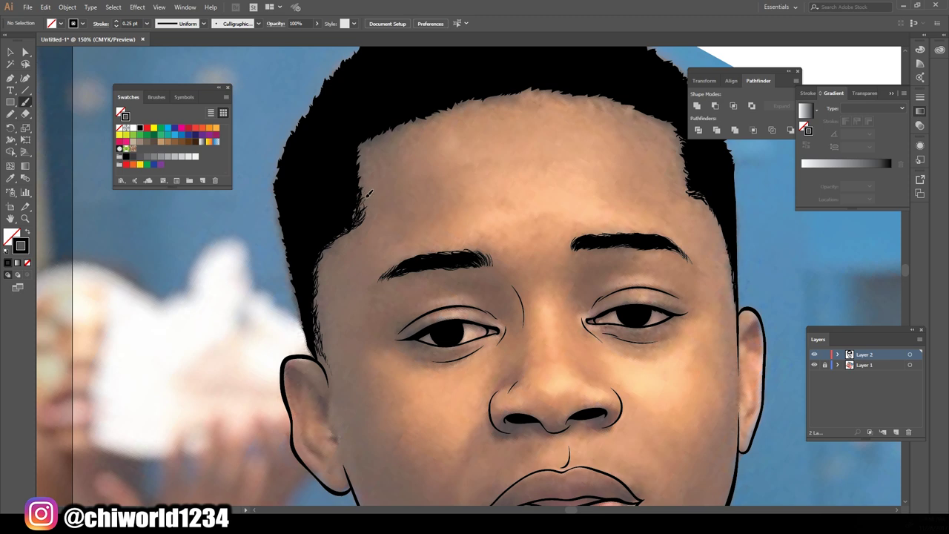
pyautogui.click(814, 365)
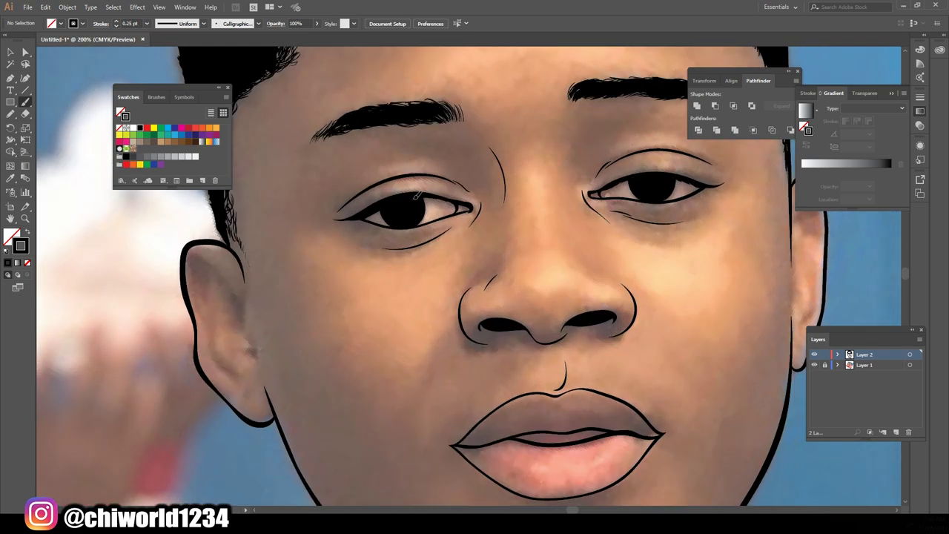
# Step: Set the stroke to 1 pt and draw the inner folds of both ears
pyautogui.click(147, 23)
pyautogui.click(155, 69)
pyautogui.moveTo(257, 380)
pyautogui.mouseDown()
pyautogui.moveTo(244, 319)
pyautogui.moveTo(194, 256)
pyautogui.moveTo(211, 349)
pyautogui.moveTo(252, 355)
pyautogui.moveTo(231, 307)
pyautogui.mouseUp()
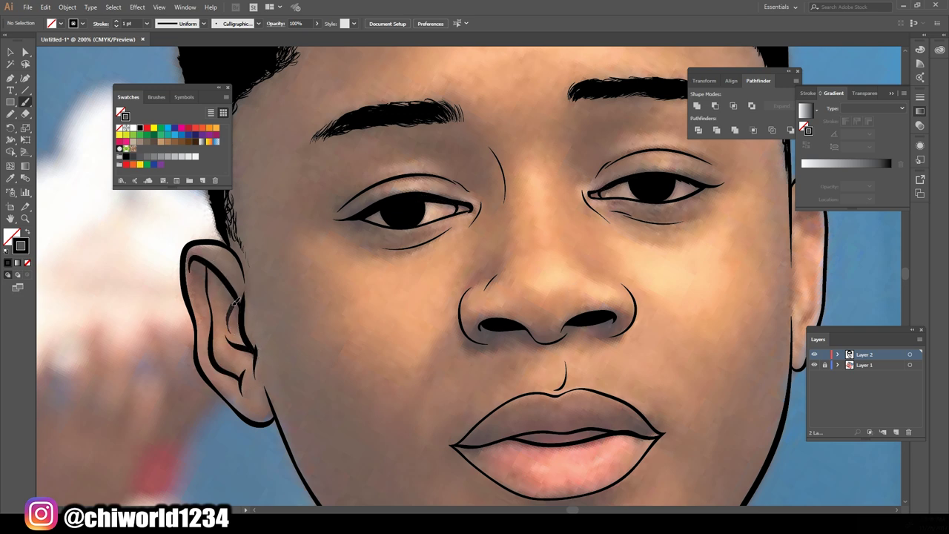
pyautogui.moveTo(214, 347); pyautogui.dragTo(199, 283)
pyautogui.hscroll(3, 725, 316)
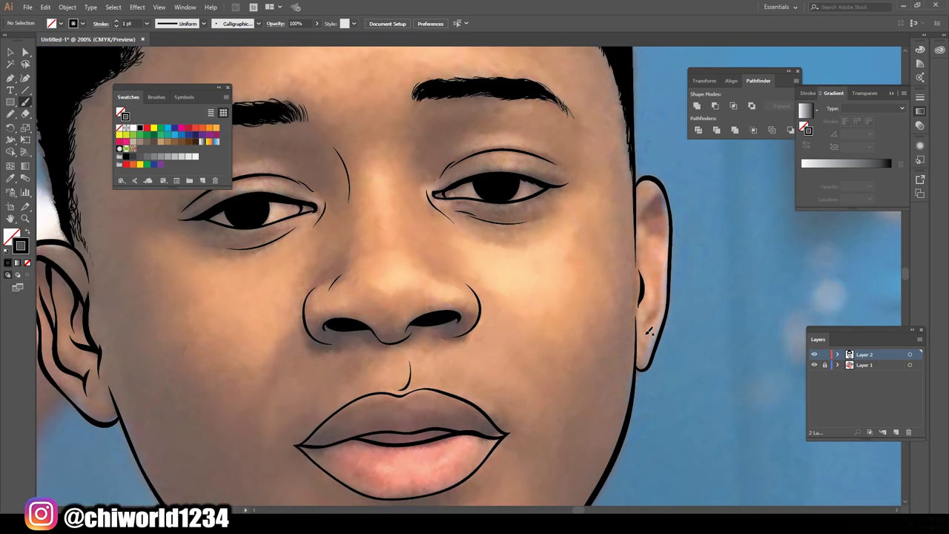
pyautogui.moveTo(649, 331)
pyautogui.mouseDown()
pyautogui.moveTo(646, 211)
pyautogui.moveTo(656, 196)
pyautogui.mouseUp()
pyautogui.moveTo(659, 279); pyautogui.dragTo(658, 198)
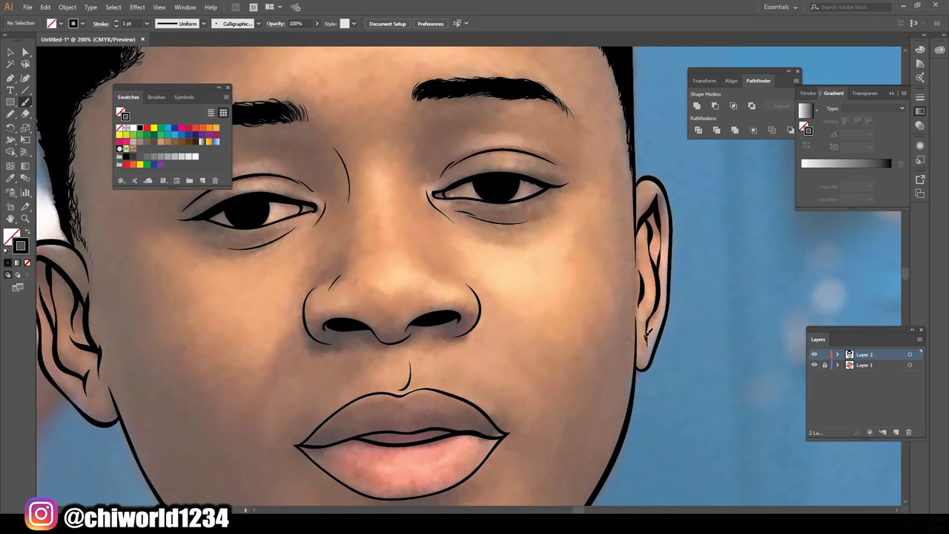
pyautogui.hscroll(-1, 659, 460)
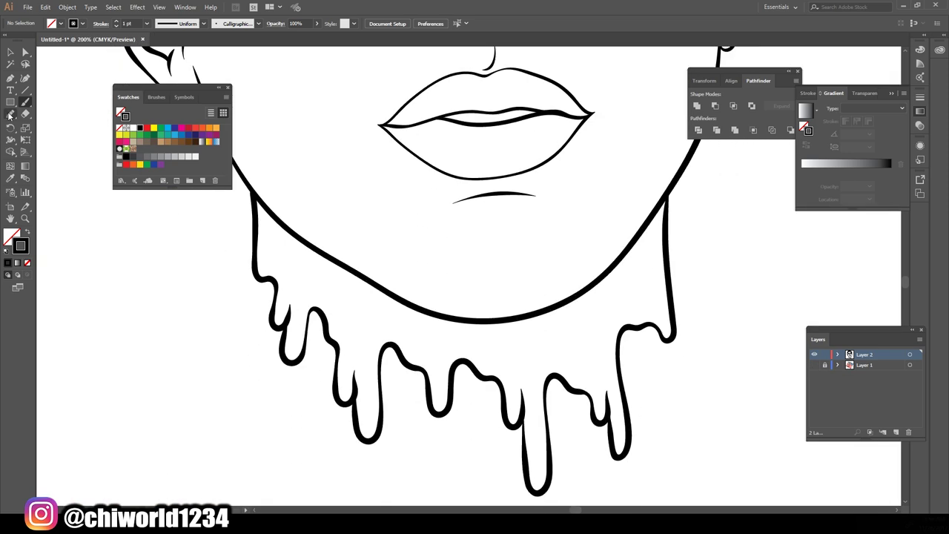
# Step: With the Blob Brush, fill the neck drips solid black, including the right drip tip
pyautogui.click(10, 115)
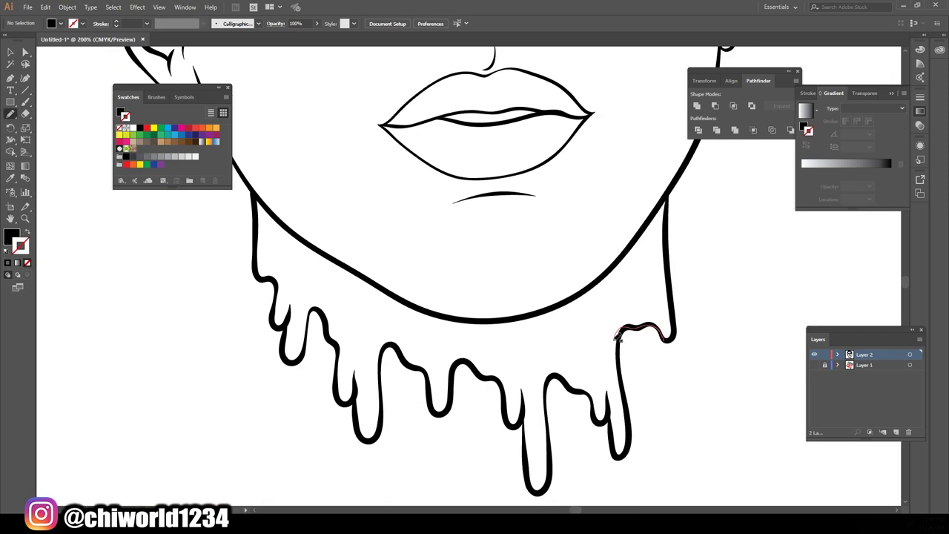
pyautogui.moveTo(617, 338)
pyautogui.mouseDown()
pyautogui.moveTo(545, 371)
pyautogui.moveTo(434, 341)
pyautogui.moveTo(343, 330)
pyautogui.moveTo(288, 337)
pyautogui.mouseUp()
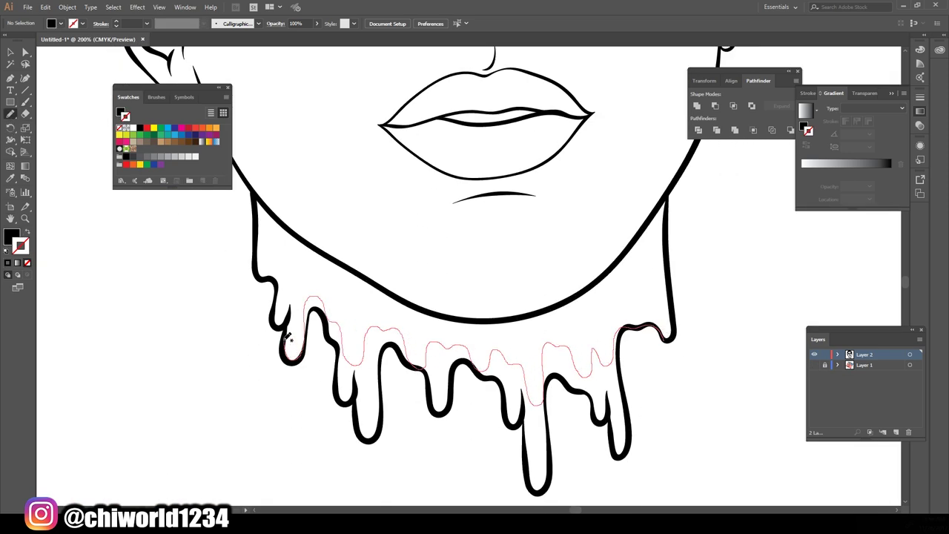
pyautogui.moveTo(268, 276); pyautogui.dragTo(303, 362)
pyautogui.moveTo(356, 392)
pyautogui.mouseDown()
pyautogui.moveTo(407, 370)
pyautogui.moveTo(479, 371)
pyautogui.moveTo(528, 441)
pyautogui.moveTo(567, 380)
pyautogui.mouseUp()
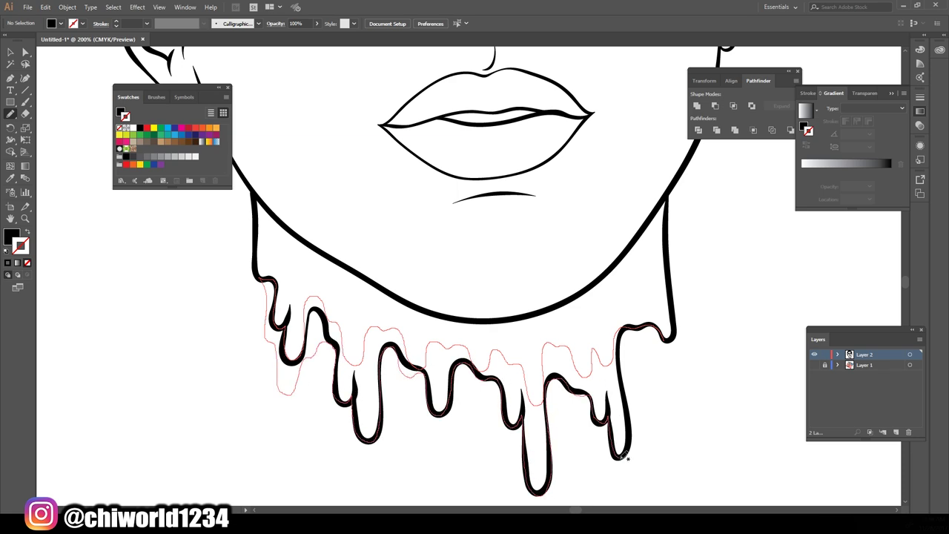
pyautogui.moveTo(627, 458); pyautogui.dragTo(671, 321)
pyautogui.scroll(2, 669, 320)
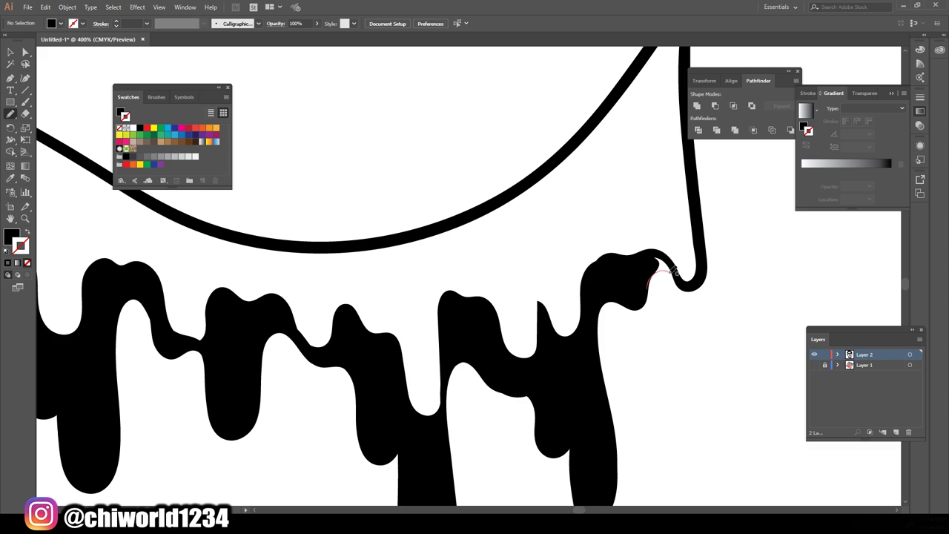
pyautogui.moveTo(673, 271); pyautogui.dragTo(615, 254)
pyautogui.scroll(1, 572, 377)
# Step: Fill around the left and middle drips in black, checking the full artboard
pyautogui.moveTo(353, 326); pyautogui.dragTo(290, 295)
pyautogui.moveTo(477, 322); pyautogui.dragTo(477, 313)
pyautogui.hotkey('ctrl', '0')
pyautogui.scroll(3, 683, 339)
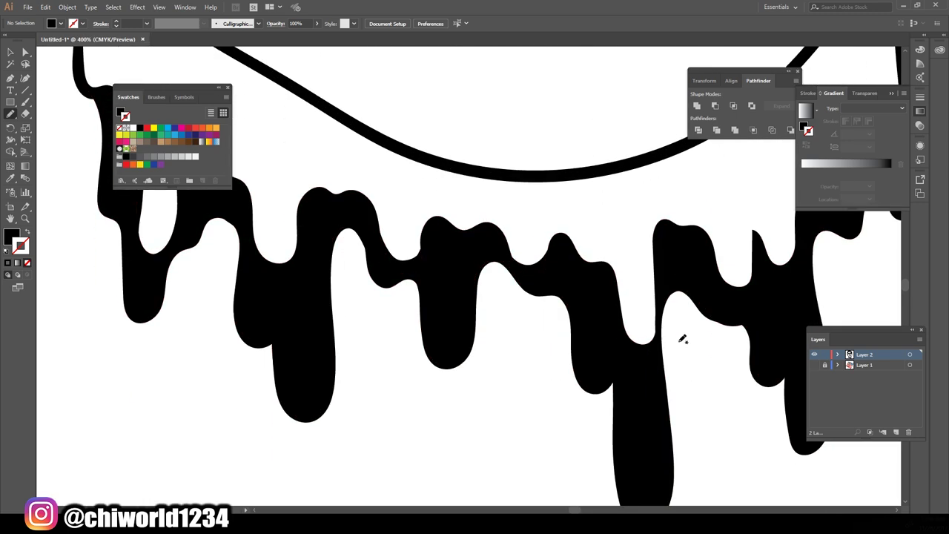
pyautogui.moveTo(563, 304); pyautogui.dragTo(477, 275)
pyautogui.hotkey('ctrl', '0')
pyautogui.scroll(3, 654, 354)
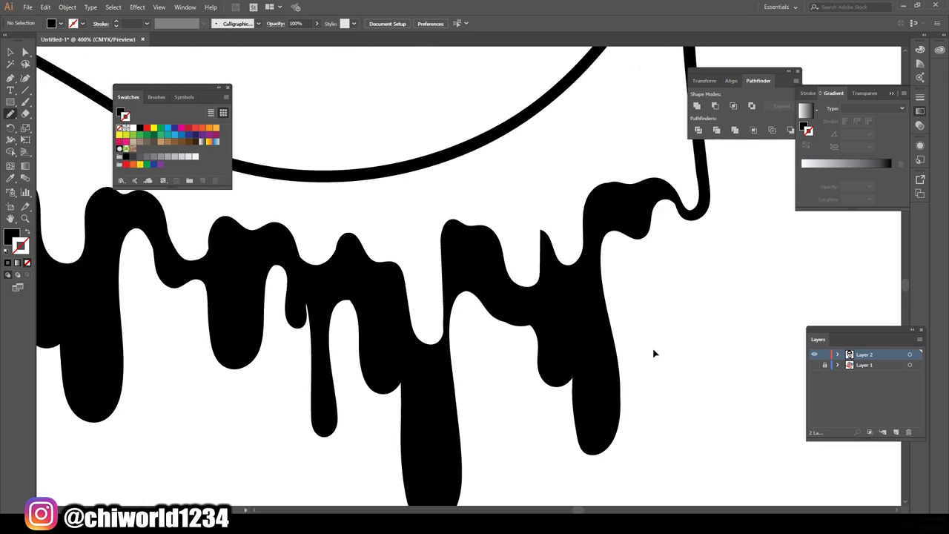
pyautogui.hotkey('ctrl', '0')
# Step: Brush black strokes with no fill along the drip edges to reshape them
pyautogui.press('b')
pyautogui.scroll(4, 402, 333)
pyautogui.hotkey('shift', 'x')
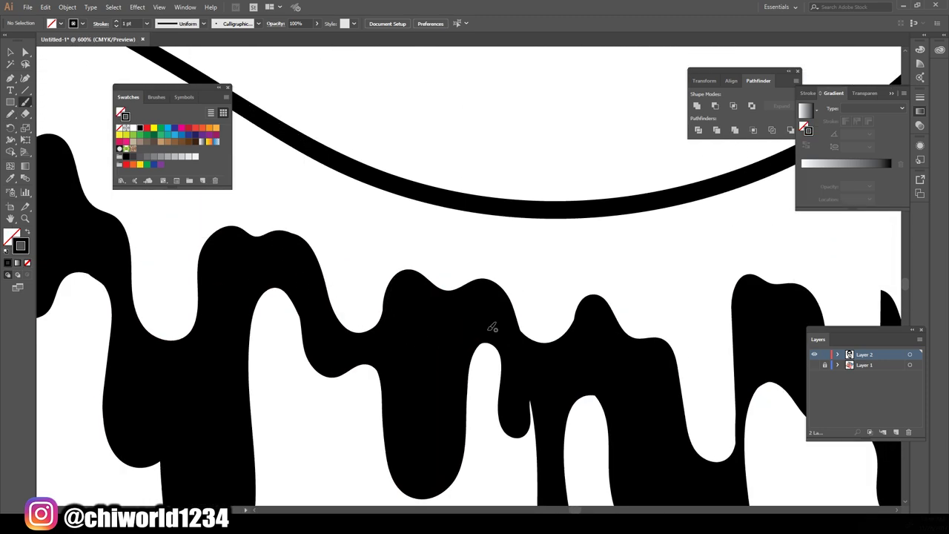
pyautogui.moveTo(492, 327)
pyautogui.mouseDown()
pyautogui.moveTo(526, 300)
pyautogui.moveTo(568, 327)
pyautogui.mouseUp()
pyautogui.hotkey('ctrl', '0')
pyautogui.scroll(2, 697, 428)
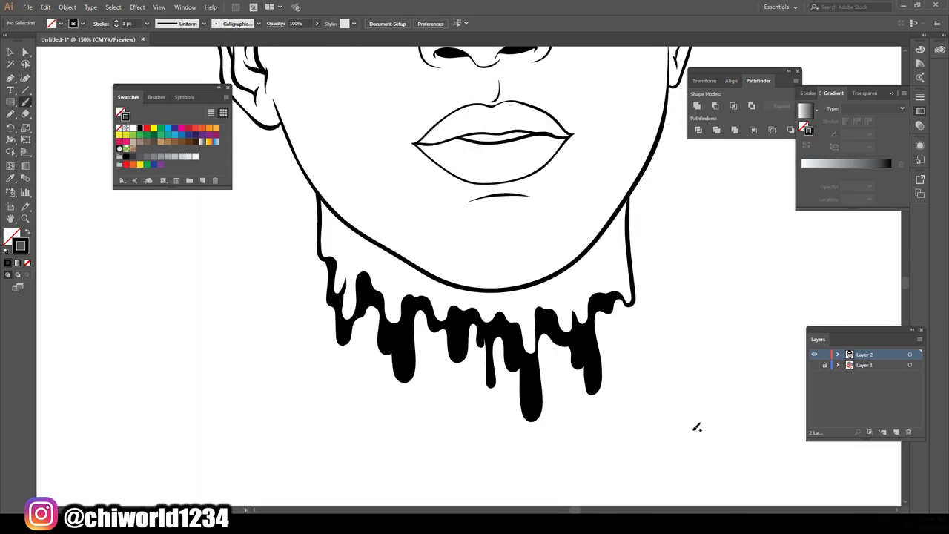
pyautogui.scroll(3, 491, 376)
pyautogui.moveTo(514, 269)
pyautogui.mouseDown()
pyautogui.moveTo(434, 277)
pyautogui.moveTo(449, 245)
pyautogui.mouseUp()
pyautogui.hotkey('ctrl', '0')
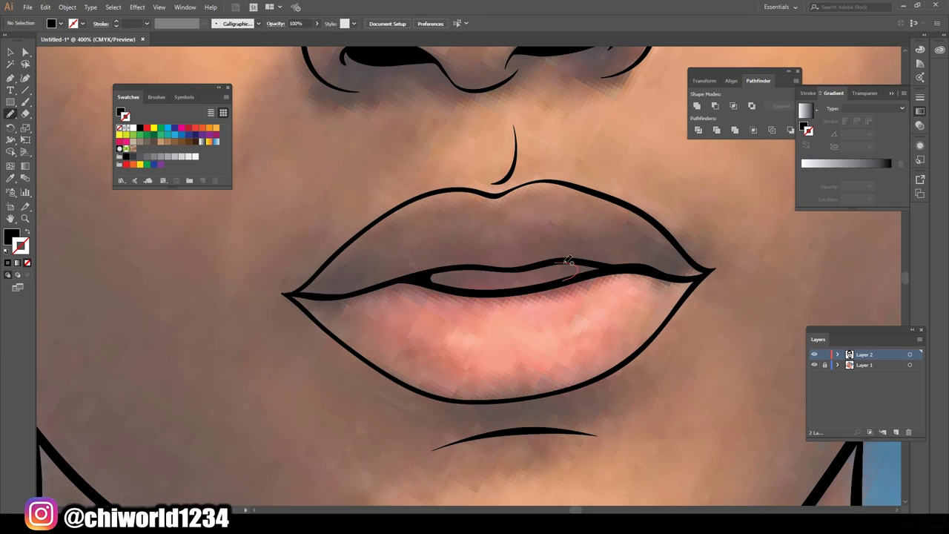
pyautogui.hotkey('ctrl', '0')
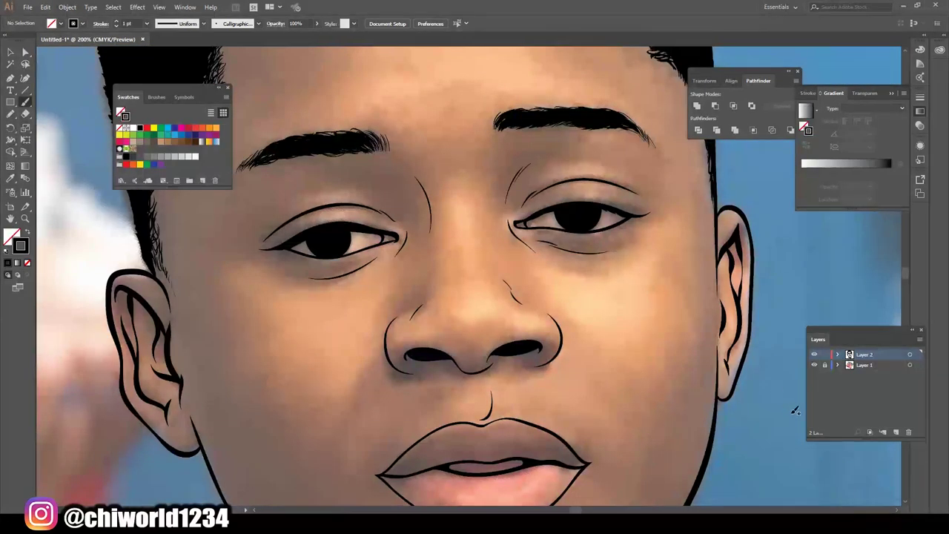
# Step: Hide the photo layer, select all the line art and choose a peach fill colour
pyautogui.hotkey('ctrl', '0')
pyautogui.click(814, 365)
pyautogui.hotkey('ctrl', 'a')
pyautogui.click(67, 7)
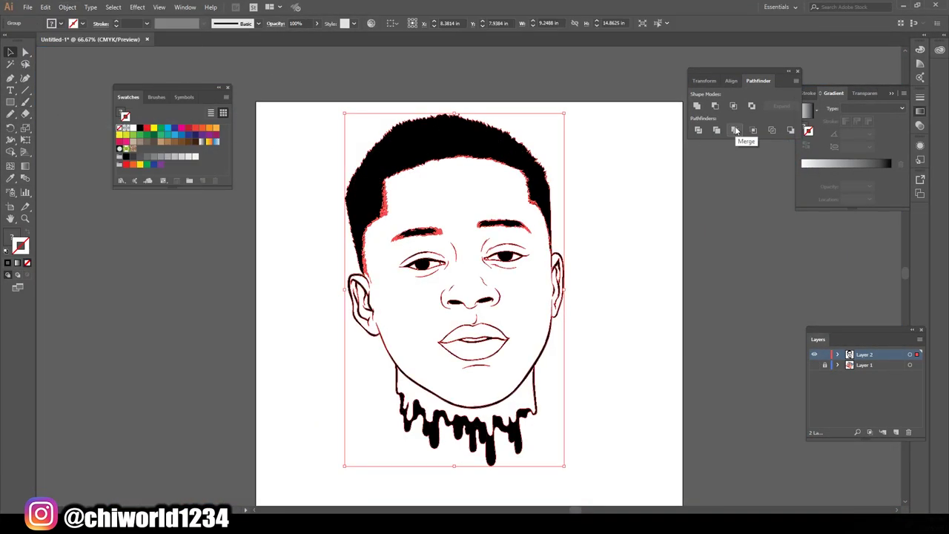
pyautogui.doubleClick(11, 236)
pyautogui.moveTo(489, 319); pyautogui.dragTo(486, 310)
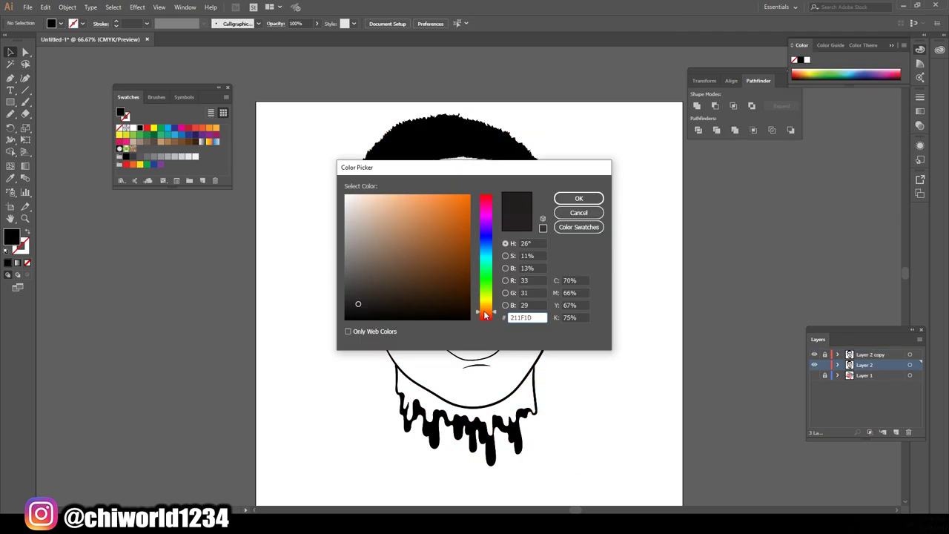
pyautogui.click(413, 195)
# Step: Draw a peach rectangle over the whole portrait and send it behind the line art
pyautogui.press('Return')
pyautogui.press('m')
pyautogui.moveTo(312, 89); pyautogui.dragTo(675, 479)
pyautogui.rightClick(571, 127)
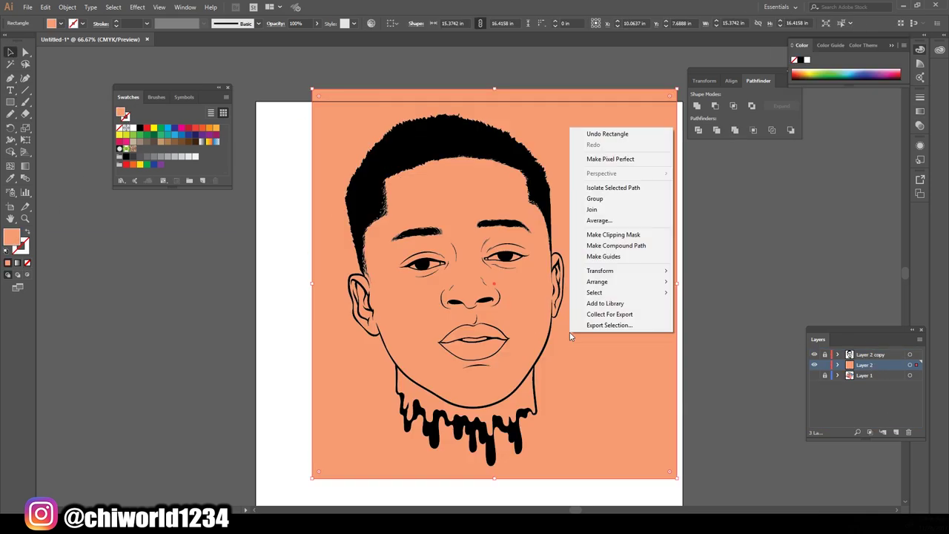
pyautogui.click(712, 319)
# Step: Isolate the eye group to edit its parts, then zoom out and select the whole artwork
pyautogui.doubleClick(615, 277)
pyautogui.press('Escape')
pyautogui.hotkey('ctrl', '+')
pyautogui.hotkey('ctrl', '+')
pyautogui.hotkey('ctrl', '+')
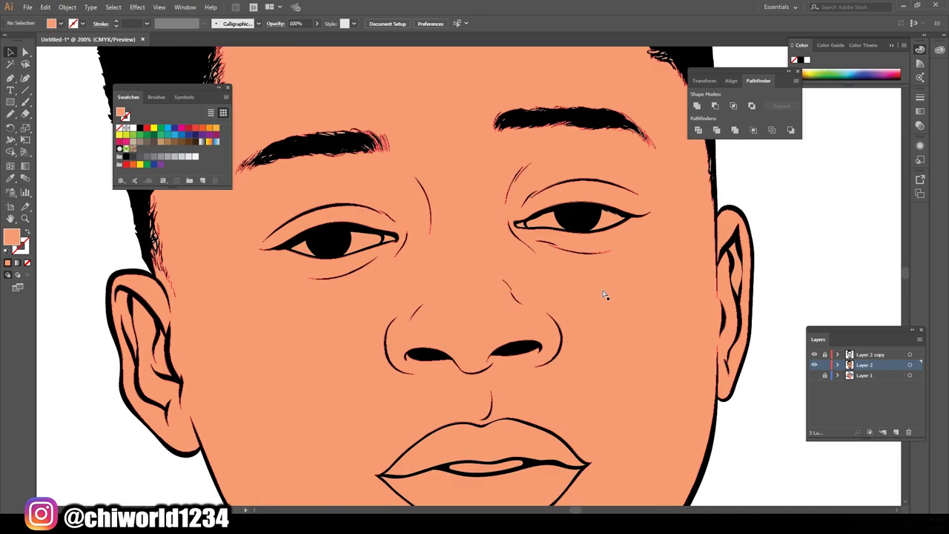
pyautogui.hotkey('ctrl', '+')
pyautogui.rightClick(614, 197)
pyautogui.click(667, 252)
pyautogui.hotkey('ctrl', '-')
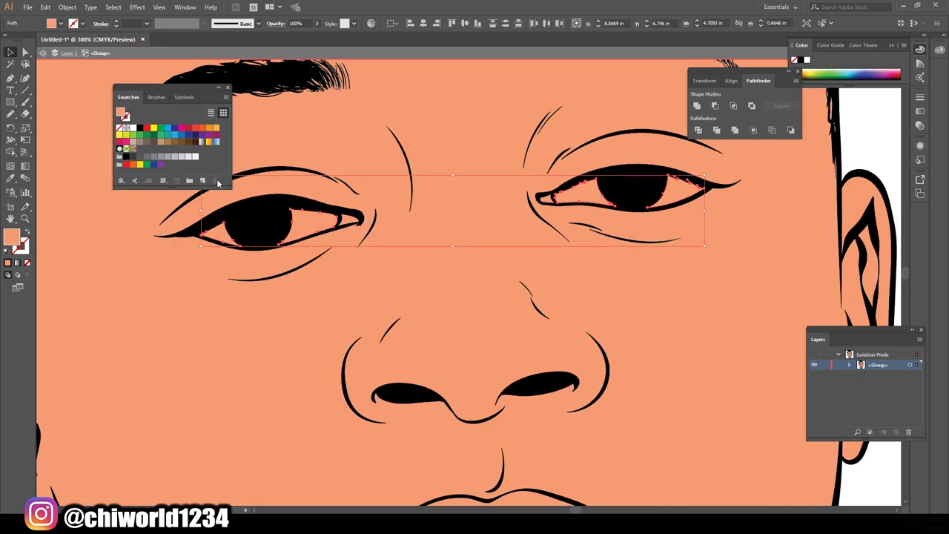
pyautogui.hotkey('ctrl', '-')
pyautogui.press('Escape')
pyautogui.hotkey('ctrl', '-')
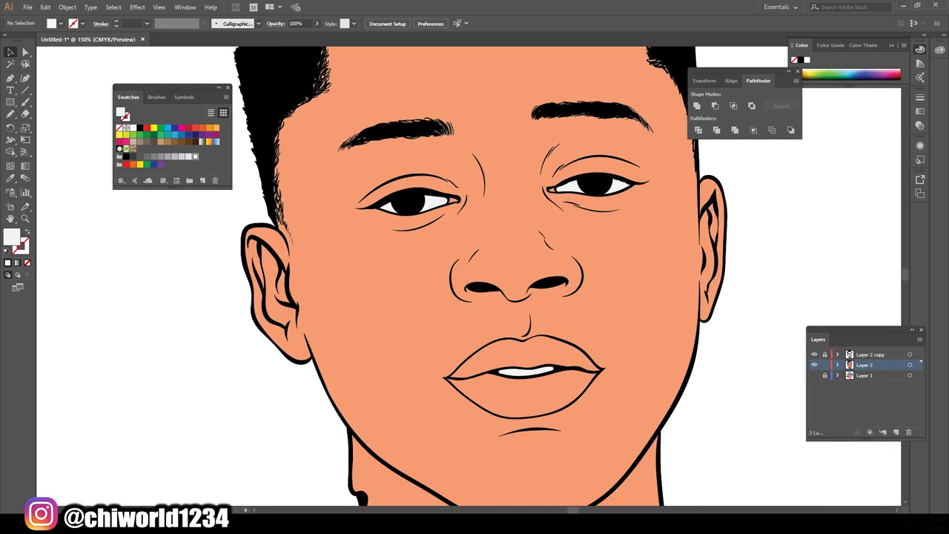
pyautogui.hotkey('ctrl', '-')
pyautogui.hotkey('ctrl', 'a')
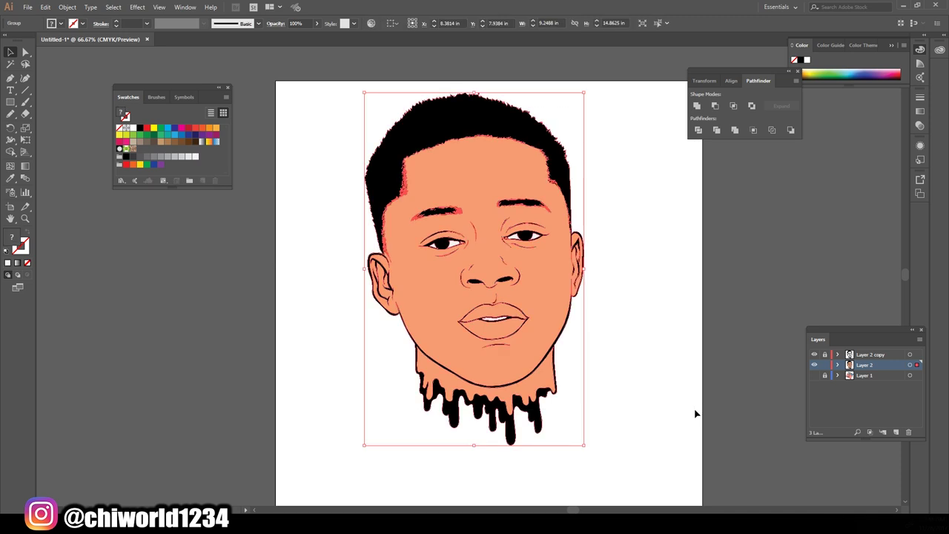
# Step: Nudge the skin hue and saturation using Recolor Artwork on the selection
pyautogui.click(46, 7)
pyautogui.click(238, 181)
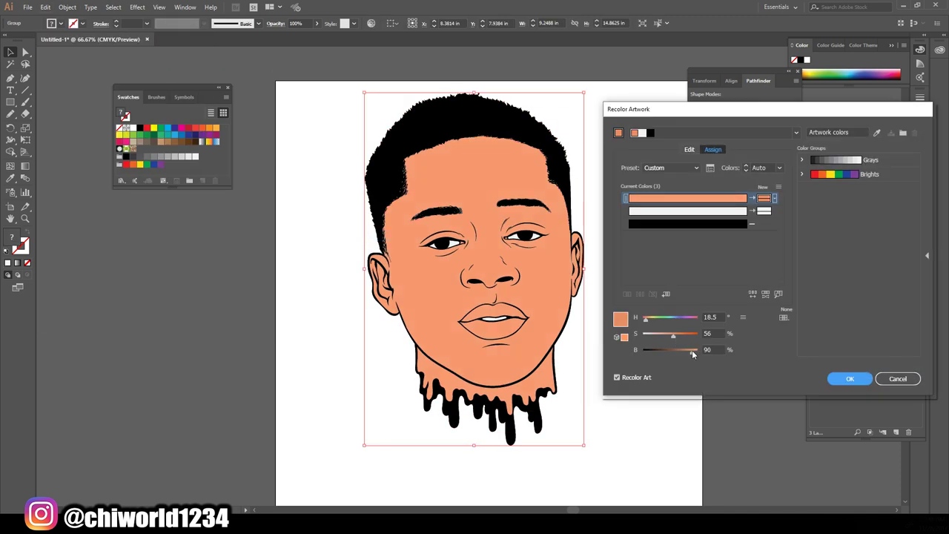
pyautogui.moveTo(645, 319)
pyautogui.mouseDown()
pyautogui.moveTo(671, 336)
pyautogui.moveTo(707, 330)
pyautogui.mouseUp()
pyautogui.click(898, 378)
# Step: Warm and darken the skin in Adjust Colors by lowering Cyan and raising Black
pyautogui.click(45, 7)
pyautogui.click(252, 206)
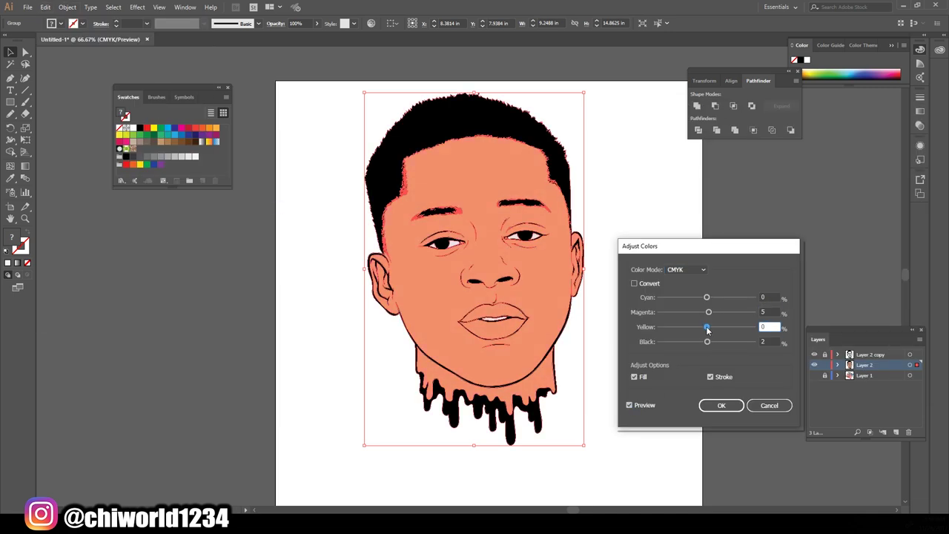
pyautogui.moveTo(707, 297); pyautogui.dragTo(703, 297)
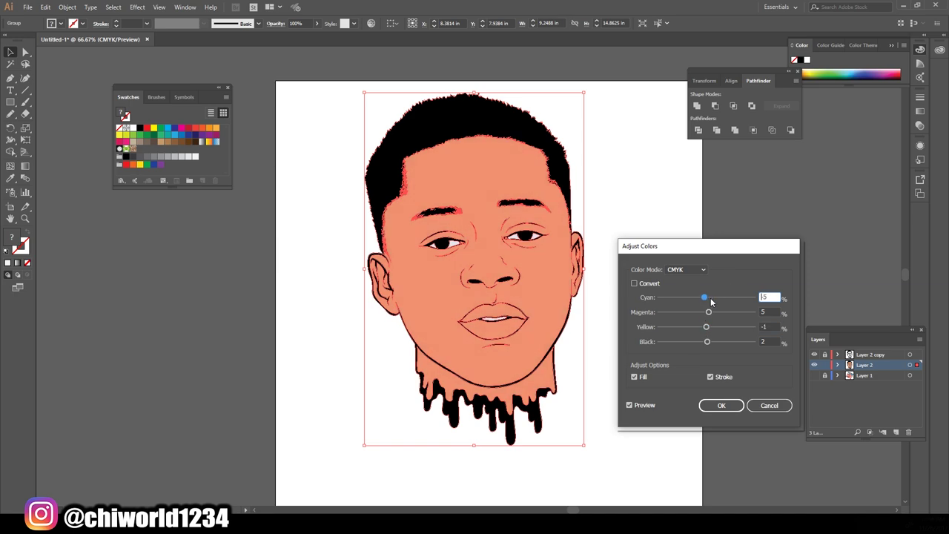
pyautogui.moveTo(707, 342); pyautogui.dragTo(712, 342)
pyautogui.click(721, 405)
# Step: Isolate the lips, fill the lower lip with #EF8686 and give the upper lip a darker colour
pyautogui.scroll(3, 469, 356)
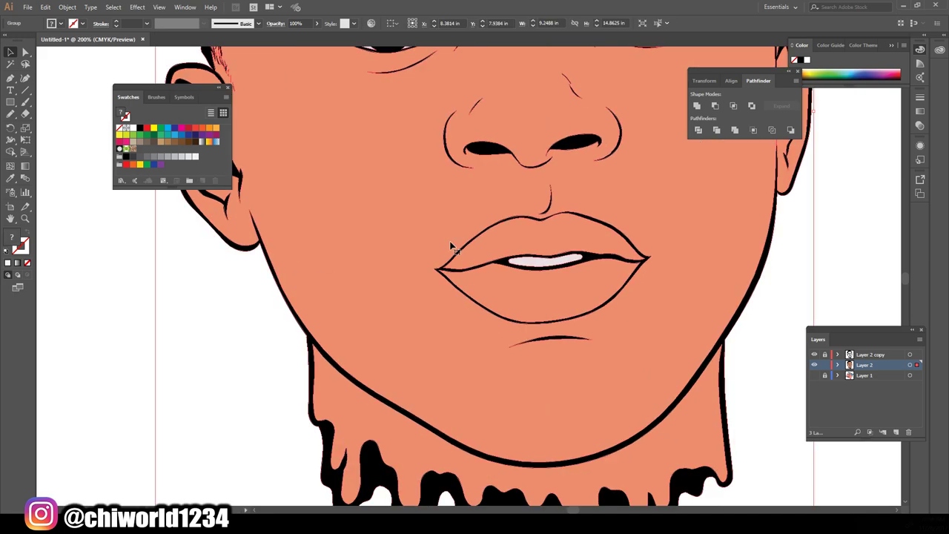
pyautogui.doubleClick(450, 248)
pyautogui.doubleClick(10, 237)
pyautogui.write('EF8686')
pyautogui.click(578, 198)
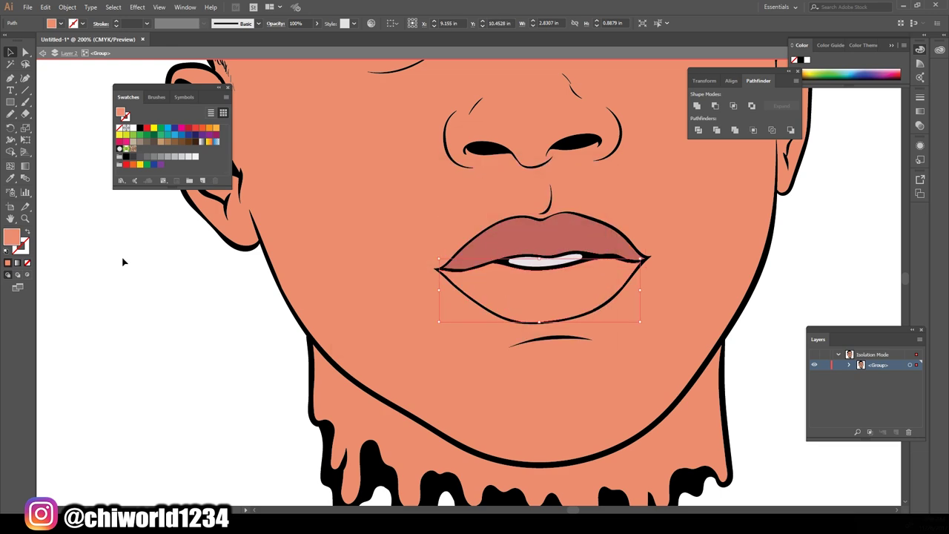
pyautogui.doubleClick(10, 237)
pyautogui.press('Return')
# Step: Deselect, draw a stroke under the right eye, and exit the isolated lips group
pyautogui.hotkey('ctrl', '0')
pyautogui.scroll(4, 451, 227)
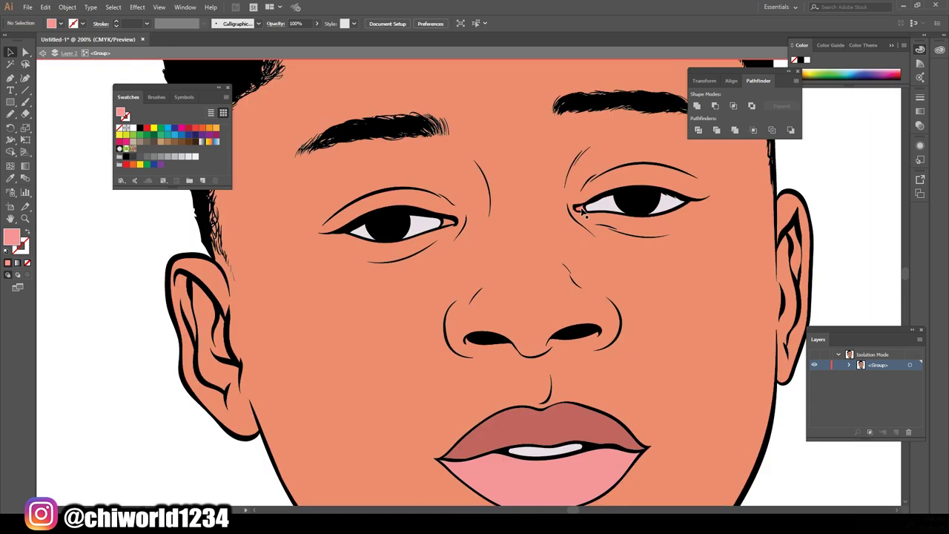
pyautogui.hotkey('ctrl', 'shift', 'a')
pyautogui.press('b')
pyautogui.hotkey('ctrl', '0')
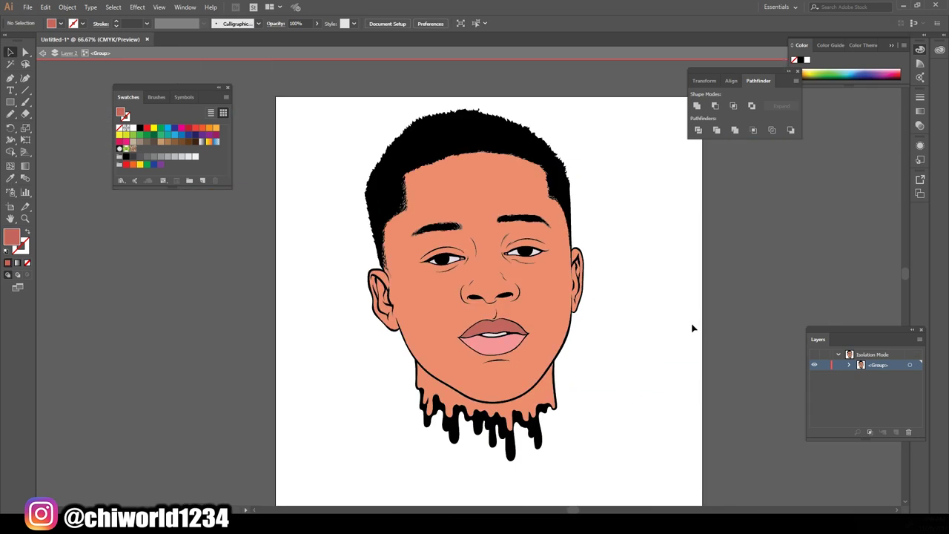
pyautogui.hotkey('ctrl', '1')
pyautogui.moveTo(534, 254); pyautogui.dragTo(593, 265)
pyautogui.press('Escape')
# Step: Sample the skin colour and darken it into a brown shadow fill
pyautogui.scroll(-2, 668, 383)
pyautogui.press('i')
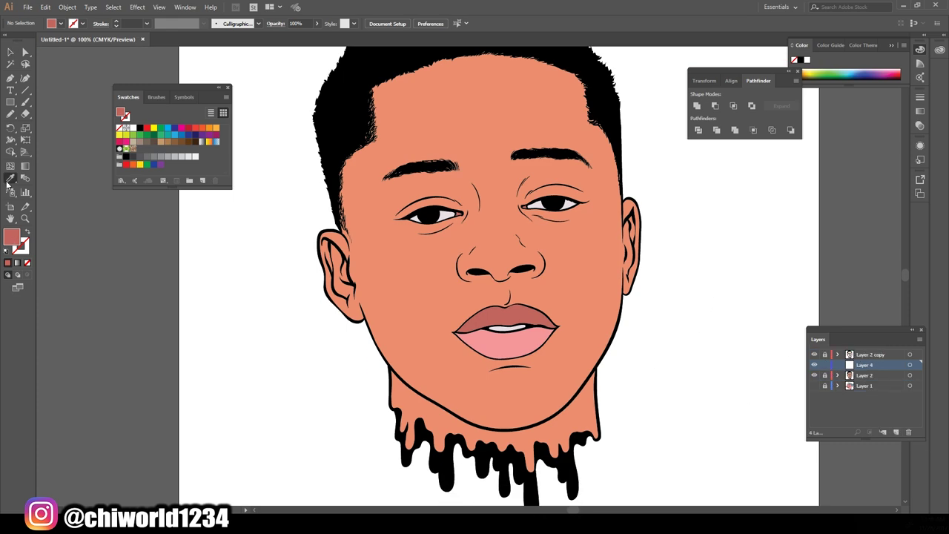
pyautogui.click(505, 262)
pyautogui.doubleClick(15, 237)
pyautogui.moveTo(415, 244); pyautogui.dragTo(417, 255)
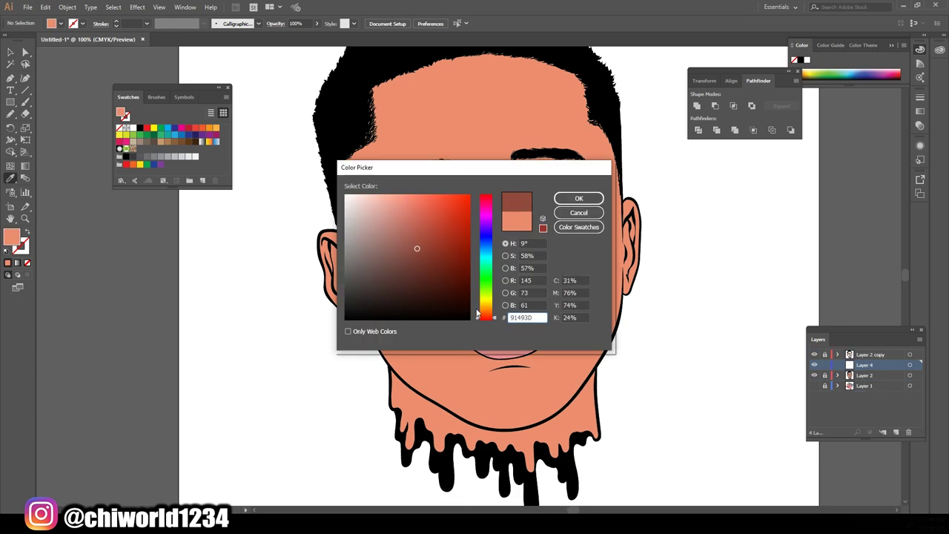
pyautogui.click(578, 198)
# Step: Paint brown Blob Brush shadows under both nostrils and the nose tip
pyautogui.scroll(5, 624, 318)
pyautogui.press('b')
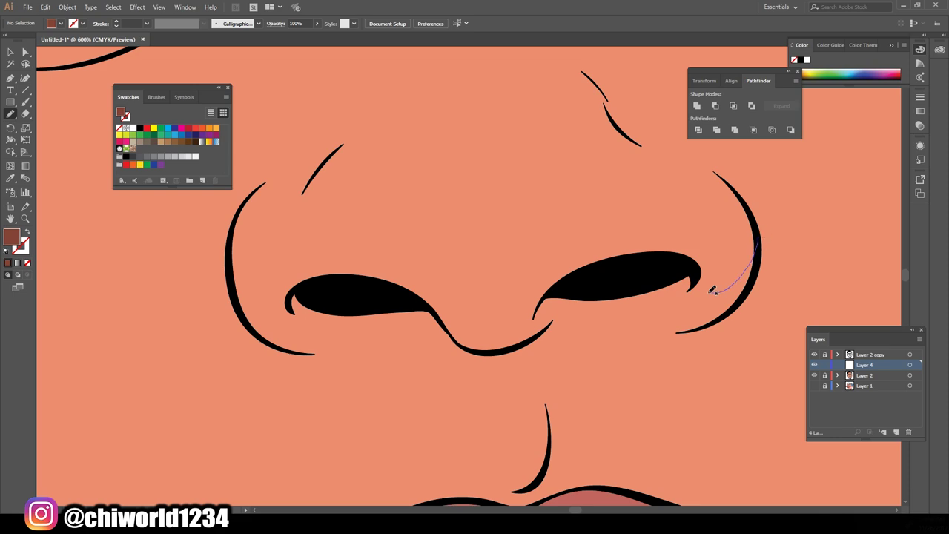
pyautogui.moveTo(756, 237); pyautogui.dragTo(529, 328)
pyautogui.moveTo(718, 318); pyautogui.dragTo(719, 317)
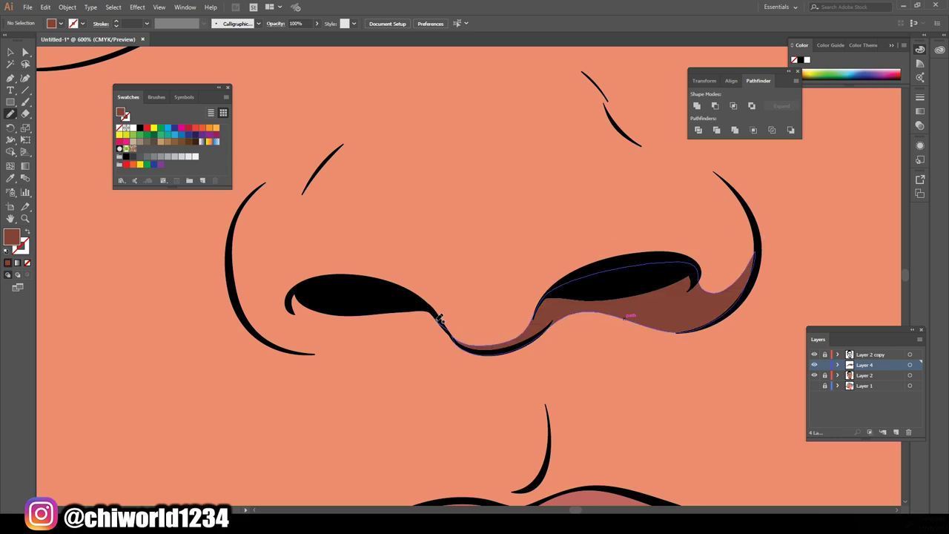
pyautogui.moveTo(426, 296); pyautogui.dragTo(444, 327)
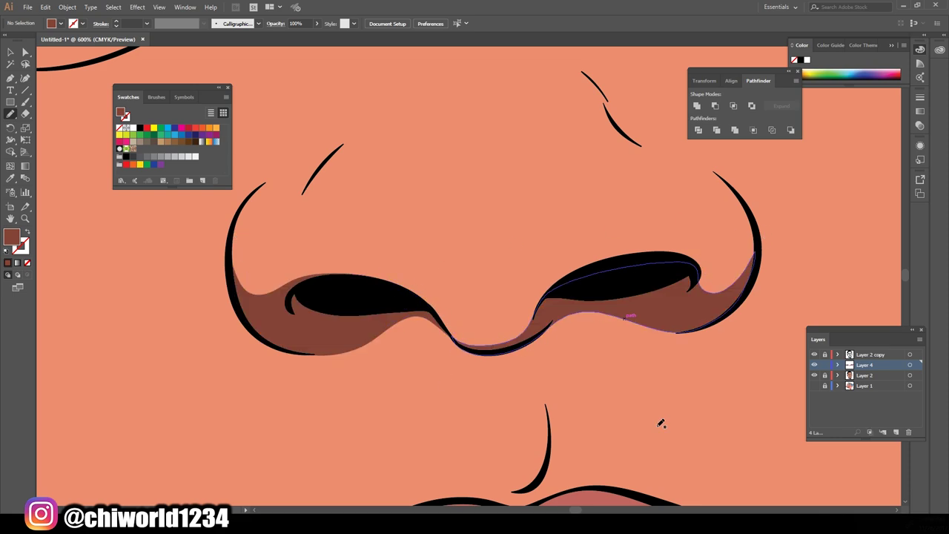
pyautogui.hotkey('ctrl', '0')
pyautogui.scroll(3, 645, 372)
pyautogui.scroll(2, 645, 372)
pyautogui.moveTo(554, 247); pyautogui.dragTo(585, 233)
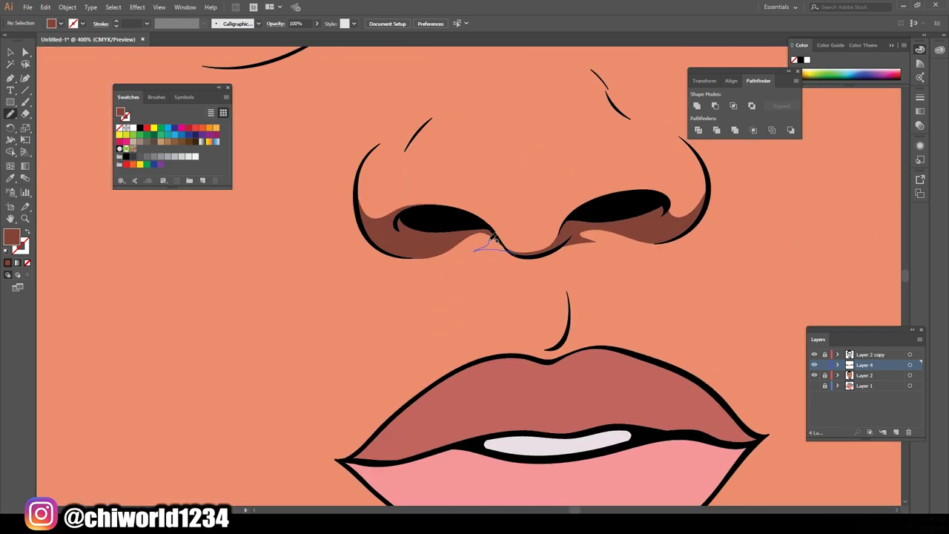
# Step: Shade the chin line and the area between the lower lip and chin
pyautogui.hotkey('ctrl', '0')
pyautogui.scroll(5, 647, 245)
pyautogui.moveTo(404, 428); pyautogui.dragTo(470, 408)
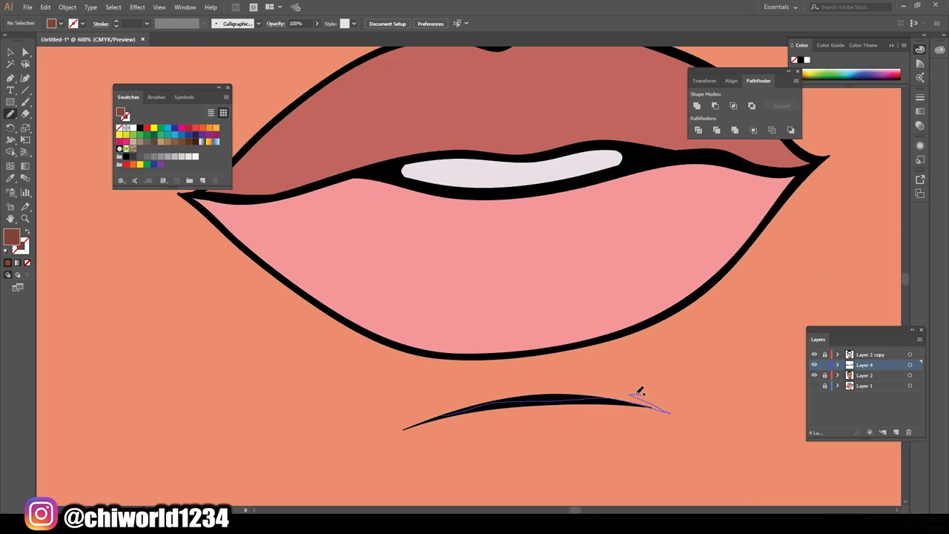
pyautogui.moveTo(582, 344)
pyautogui.mouseDown()
pyautogui.moveTo(402, 363)
pyautogui.moveTo(454, 401)
pyautogui.mouseUp()
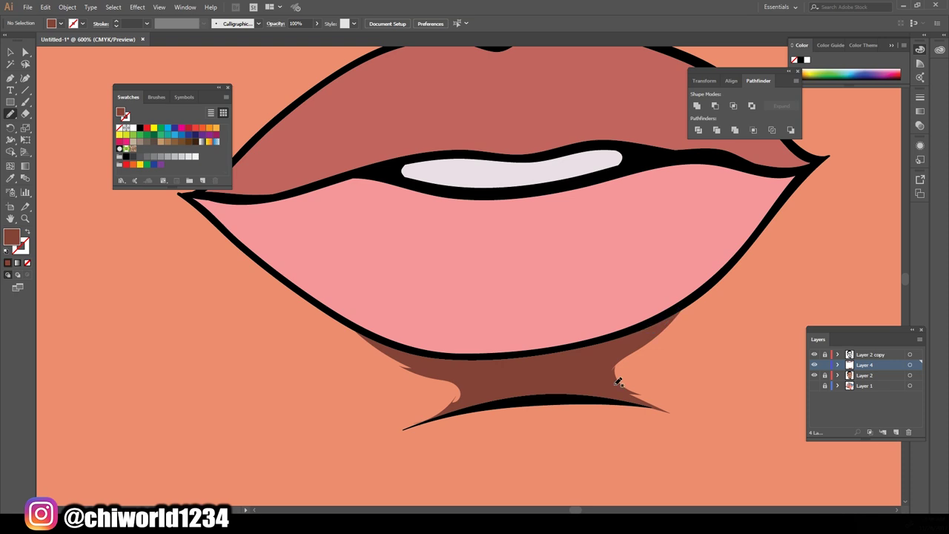
# Step: Paint a brown shadow along the jawline and inside the right ear
pyautogui.hotkey('ctrl', '0')
pyautogui.scroll(4, 660, 386)
pyautogui.moveTo(238, 194)
pyautogui.mouseDown()
pyautogui.moveTo(725, 441)
pyautogui.moveTo(481, 478)
pyautogui.mouseUp()
pyautogui.moveTo(323, 318); pyautogui.dragTo(296, 289)
pyautogui.scroll(-3, 275, 275)
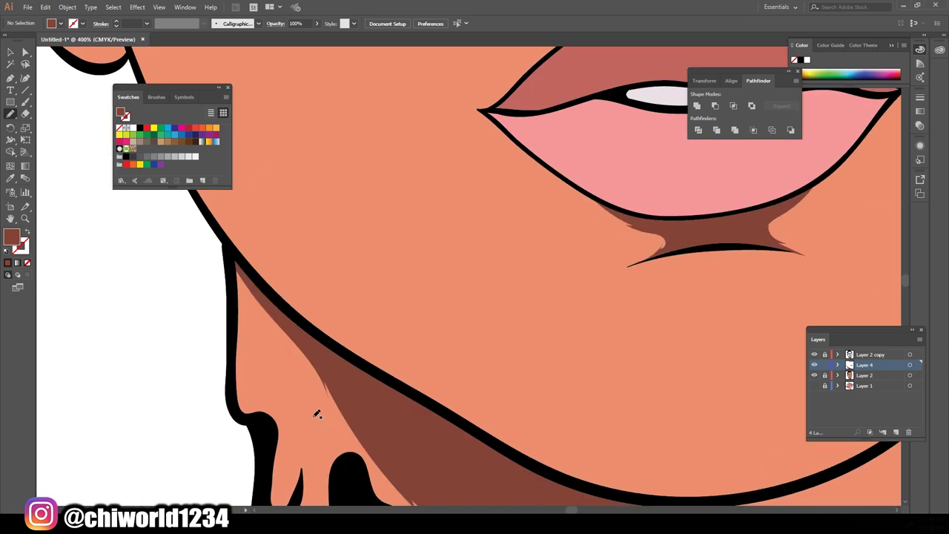
pyautogui.hotkey('ctrl', '0')
pyautogui.hotkey('ctrl', '1')
pyautogui.scroll(5, 666, 204)
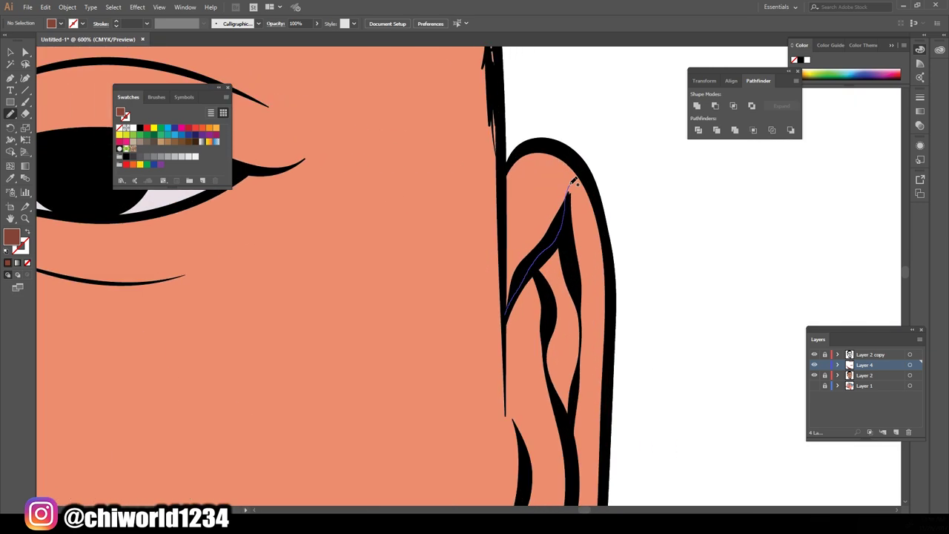
pyautogui.moveTo(546, 335); pyautogui.dragTo(547, 340)
# Step: Shade inside the left ear along the inner ear curve
pyautogui.scroll(-5, 625, 388)
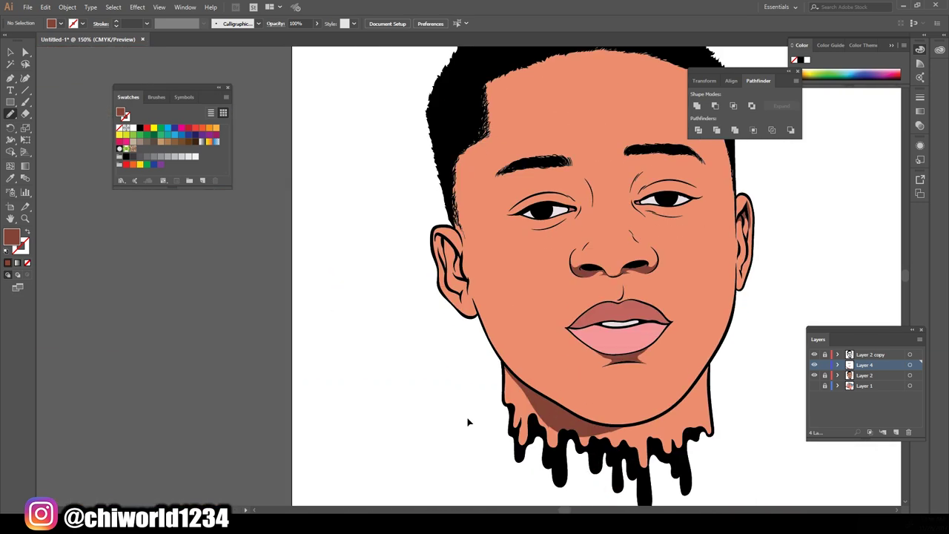
pyautogui.scroll(4, 482, 335)
pyautogui.moveTo(491, 276); pyautogui.dragTo(504, 352)
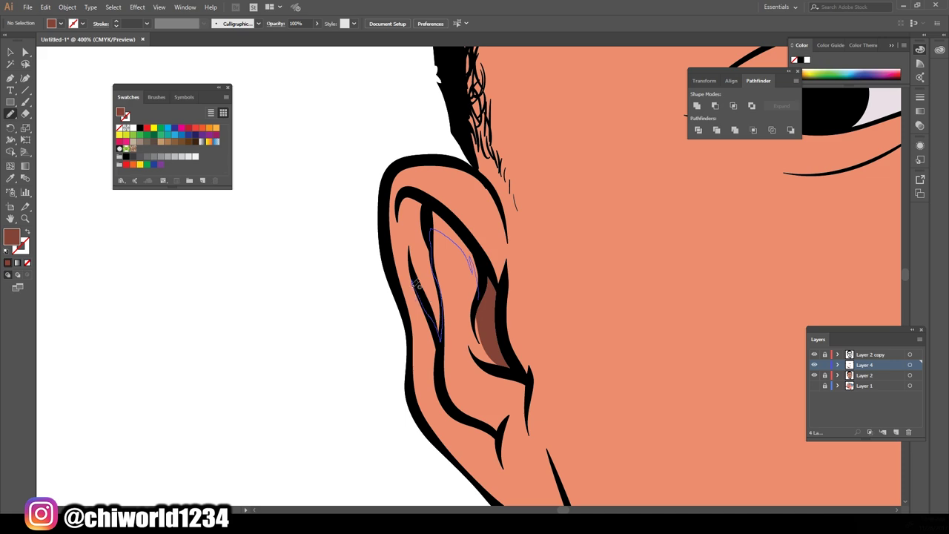
pyautogui.moveTo(416, 284); pyautogui.dragTo(475, 216)
pyautogui.moveTo(440, 161); pyautogui.dragTo(442, 165)
# Step: Paint brown shadows beneath the left and right eyebrows
pyautogui.scroll(-5, 475, 223)
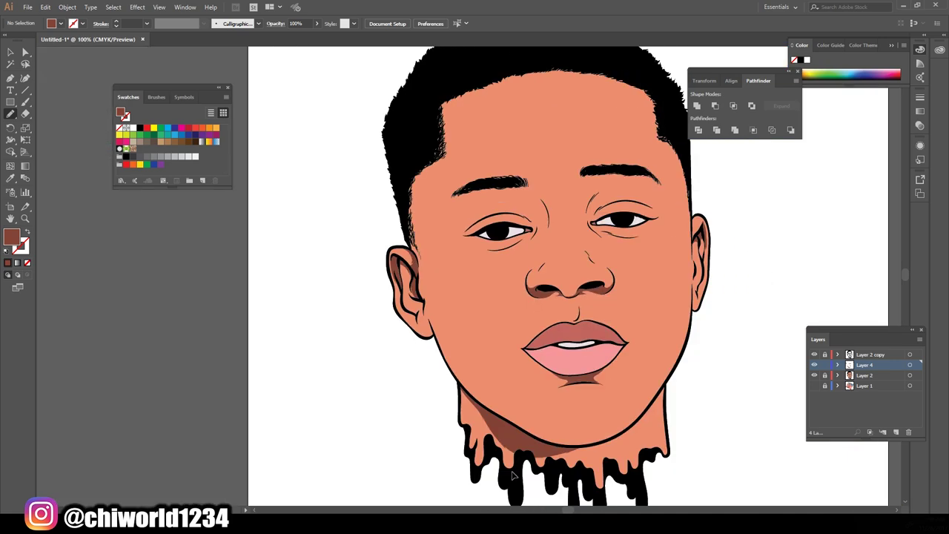
pyautogui.scroll(4, 578, 222)
pyautogui.scroll(2, 370, 165)
pyautogui.moveTo(404, 107); pyautogui.dragTo(603, 311)
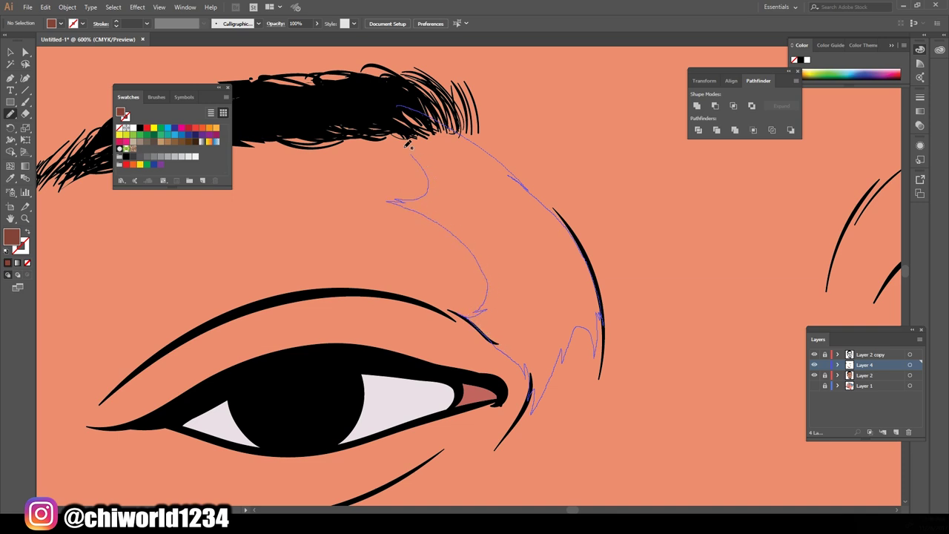
pyautogui.moveTo(407, 144); pyautogui.dragTo(407, 144)
pyautogui.moveTo(585, 300); pyautogui.dragTo(603, 336)
pyautogui.scroll(-5, 691, 456)
pyautogui.scroll(4, 563, 222)
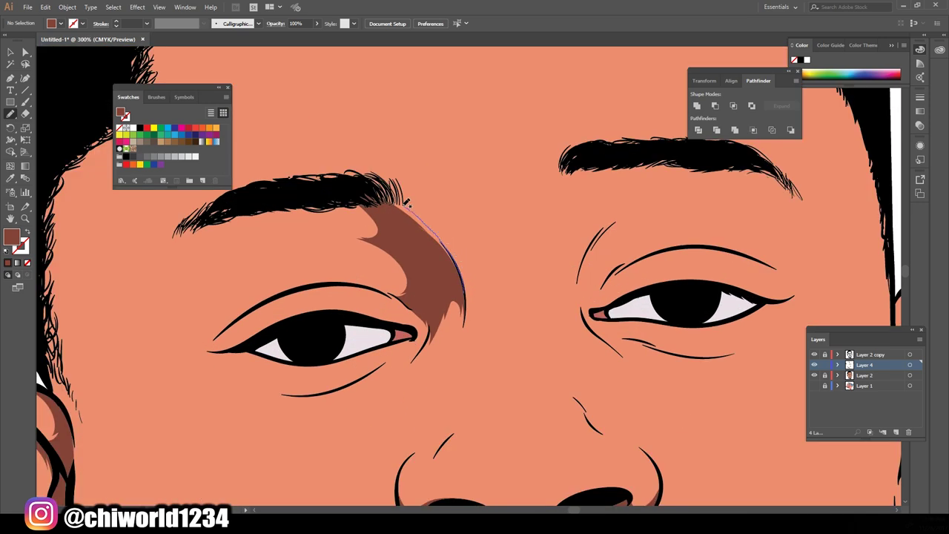
pyautogui.scroll(-1, 563, 186)
pyautogui.scroll(2, 563, 143)
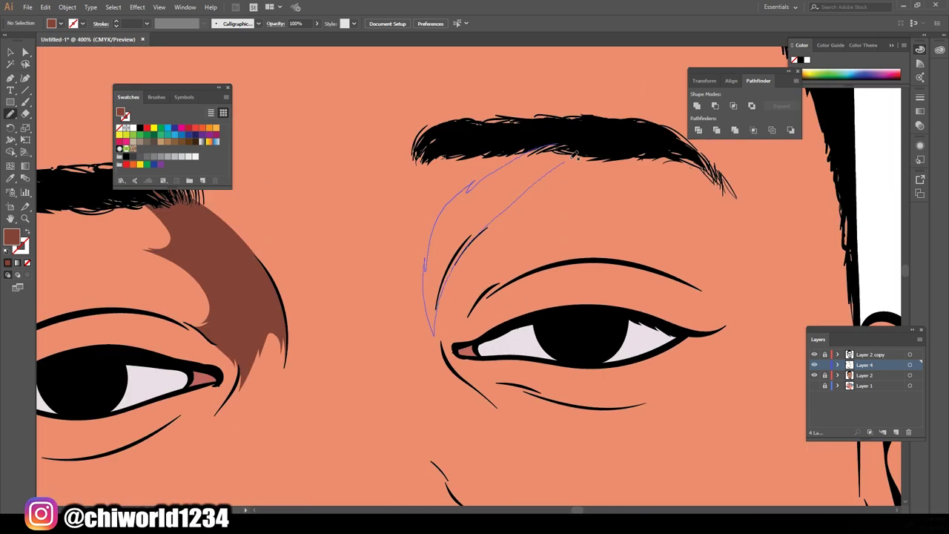
pyautogui.moveTo(576, 153); pyautogui.dragTo(575, 153)
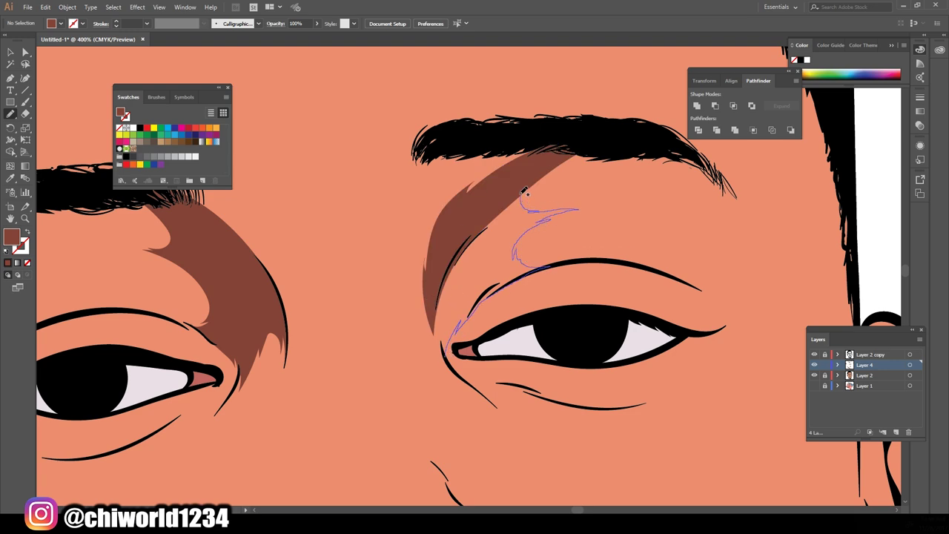
pyautogui.moveTo(445, 330); pyautogui.dragTo(445, 329)
# Step: Paint brown shadows under both eyes
pyautogui.scroll(-4, 445, 330)
pyautogui.scroll(3, 385, 329)
pyautogui.scroll(2, 333, 328)
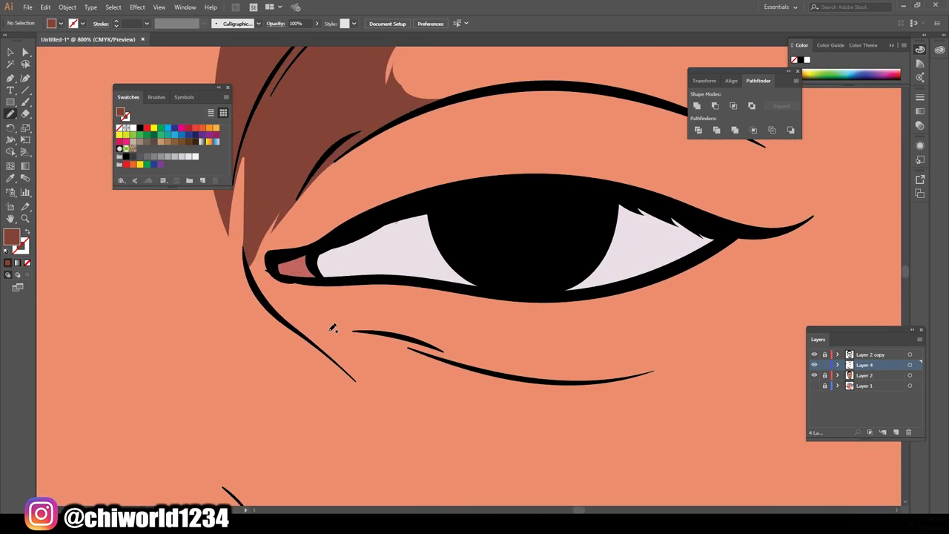
pyautogui.moveTo(583, 348)
pyautogui.mouseDown()
pyautogui.moveTo(356, 326)
pyautogui.moveTo(372, 312)
pyautogui.mouseUp()
pyautogui.scroll(-5, 548, 456)
pyautogui.scroll(4, 335, 390)
pyautogui.moveTo(349, 393); pyautogui.dragTo(552, 382)
# Step: Open the fill Color Picker to choose a muted purple
pyautogui.scroll(-5, 657, 452)
pyautogui.scroll(2, 680, 441)
pyautogui.scroll(3, 680, 441)
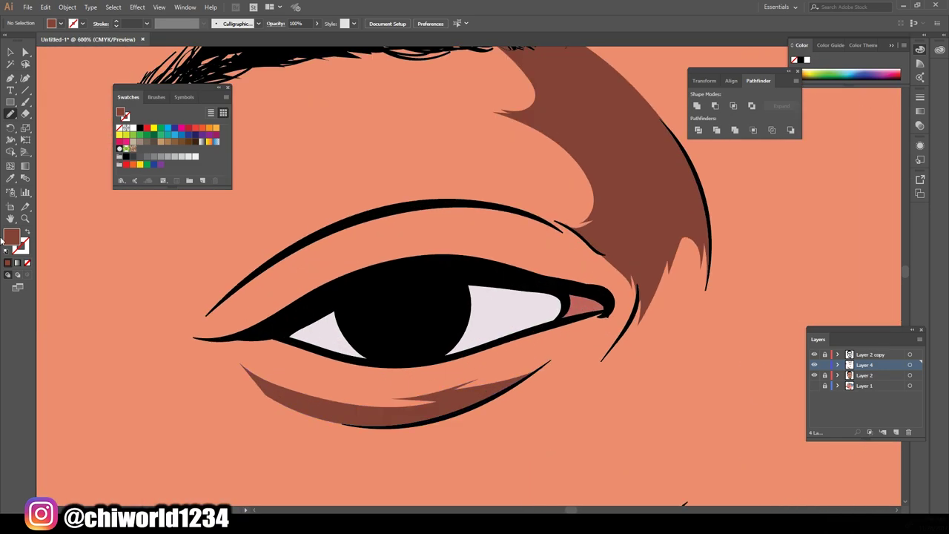
pyautogui.doubleClick(10, 238)
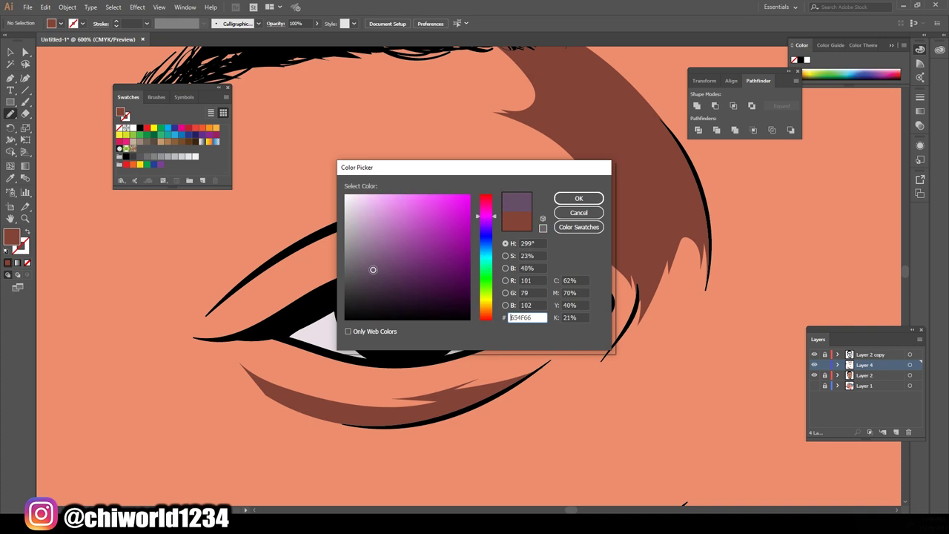
# Step: Confirm the muted purple fill and shade along the top of both eye whites
pyautogui.click(588, 197)
pyautogui.moveTo(343, 324); pyautogui.dragTo(335, 286)
pyautogui.scroll(-5, 334, 286)
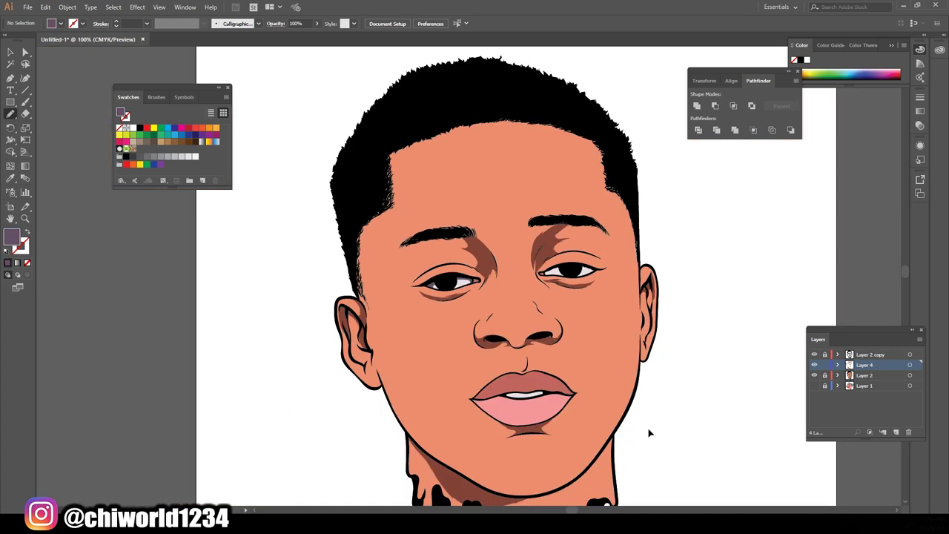
pyautogui.scroll(5, 334, 286)
pyautogui.moveTo(330, 245); pyautogui.dragTo(553, 204)
# Step: Paint muted purple shading across the teeth
pyautogui.scroll(-5, 509, 185)
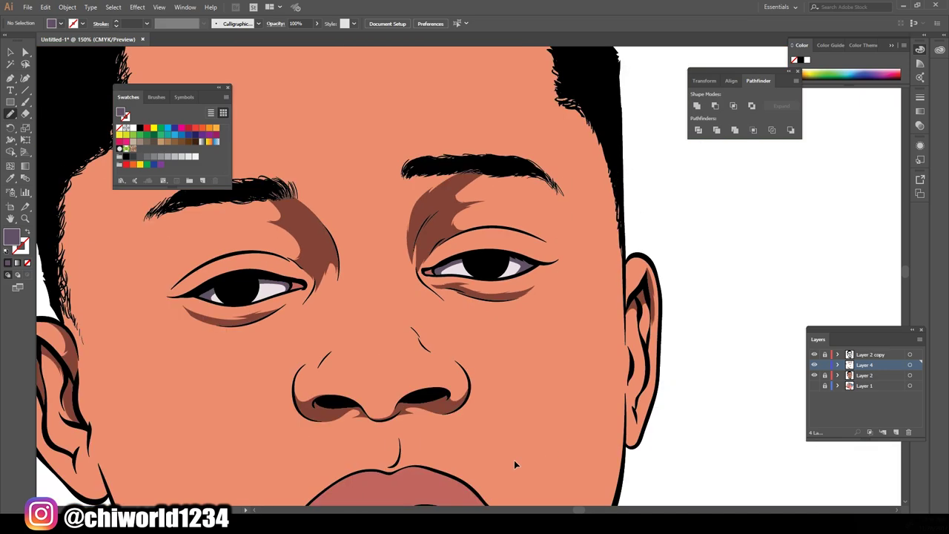
pyautogui.scroll(3, 514, 460)
pyautogui.scroll(3, 488, 465)
pyautogui.moveTo(567, 391)
pyautogui.mouseDown()
pyautogui.moveTo(581, 358)
pyautogui.moveTo(470, 345)
pyautogui.mouseUp()
pyautogui.scroll(-3, 767, 460)
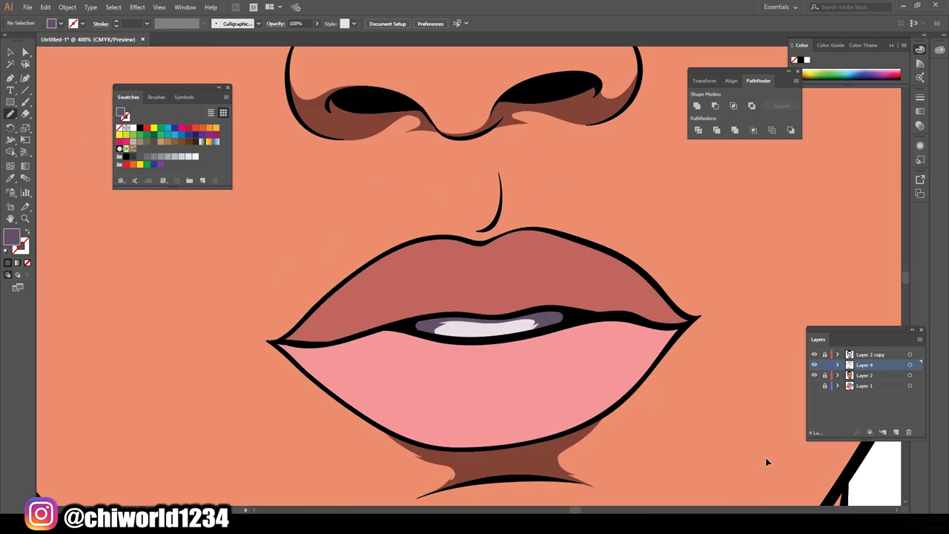
pyautogui.moveTo(521, 314); pyautogui.dragTo(526, 316)
pyautogui.scroll(-5, 729, 324)
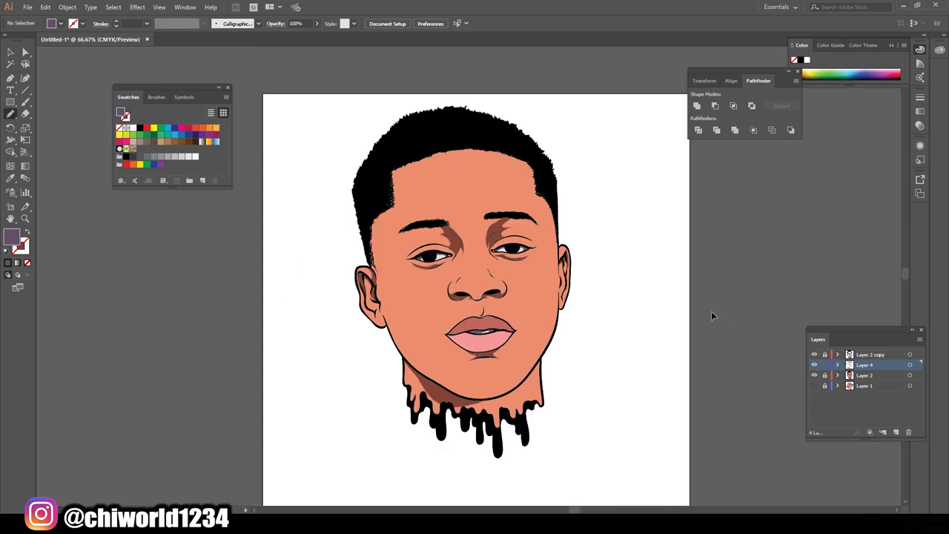
pyautogui.scroll(3, 711, 311)
# Step: Sample the upper lip colour, darken it, and paint a darker band along the upper lip
pyautogui.scroll(2, 669, 302)
pyautogui.scroll(2, 669, 305)
pyautogui.press('i')
pyautogui.click(631, 222)
pyautogui.doubleClick(11, 235)
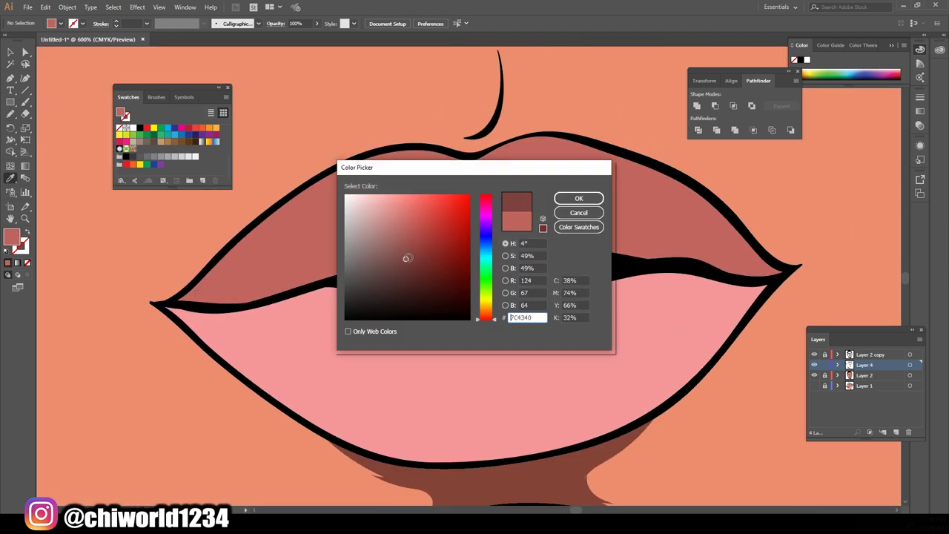
pyautogui.click(578, 198)
pyautogui.press('b')
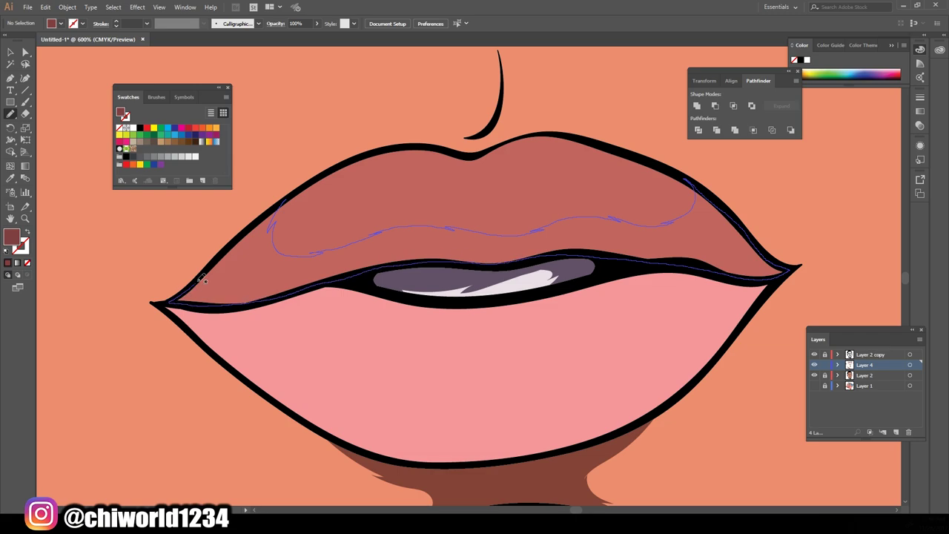
pyautogui.moveTo(795, 268); pyautogui.dragTo(171, 303)
# Step: Recolour the lower lip a brighter pink, FF8A90
pyautogui.hotkey('ctrl', '-')
pyautogui.hotkey('ctrl', '-')
pyautogui.hotkey('ctrl', '-')
pyautogui.hotkey('ctrl', '+')
pyautogui.hotkey('ctrl', '+')
pyautogui.hotkey('ctrl', '0')
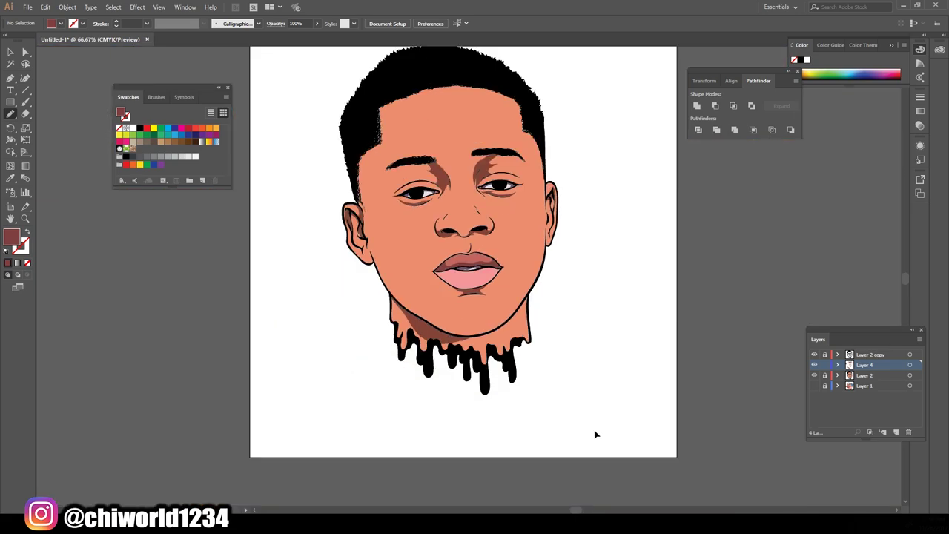
pyautogui.hotkey('ctrl', '+')
pyautogui.hotkey('ctrl', '+')
pyautogui.hotkey('ctrl', '+')
pyautogui.hotkey('ctrl', '+')
pyautogui.hotkey('ctrl', '+')
pyautogui.hotkey('ctrl', '-')
pyautogui.doubleClick(11, 236)
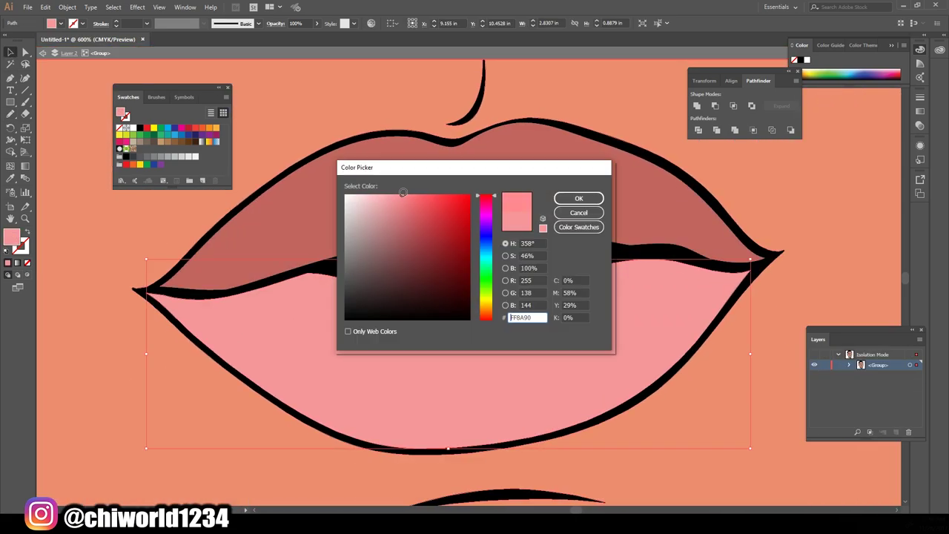
pyautogui.click(568, 197)
pyautogui.hotkey('ctrl', '0')
# Step: On Layer 4, shade the lower lip's right, left and top edges dark red
pyautogui.hotkey('ctrl', '+')
pyautogui.hotkey('ctrl', '+')
pyautogui.hotkey('ctrl', '+')
pyautogui.click(864, 365)
pyautogui.hotkey('ctrl', '+')
pyautogui.hotkey('ctrl', '+')
pyautogui.hotkey('ctrl', '+')
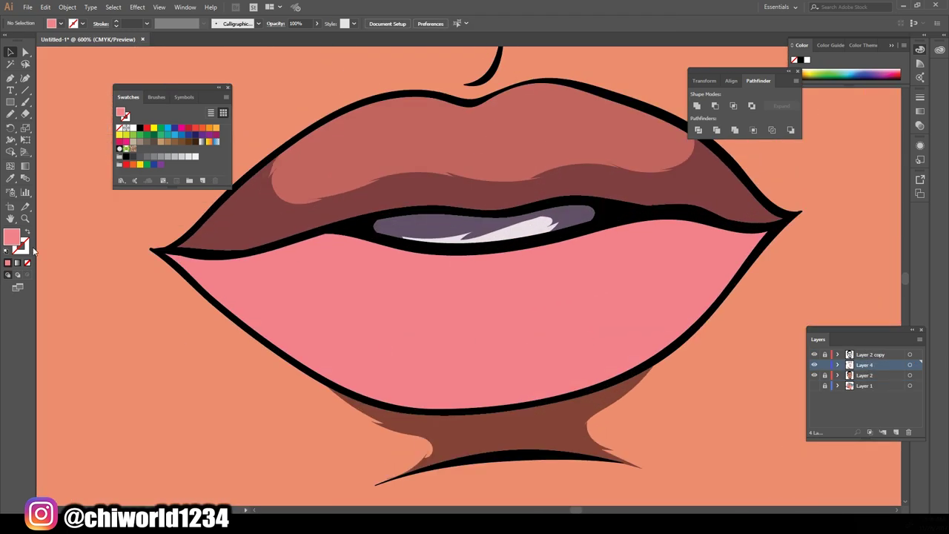
pyautogui.doubleClick(11, 236)
pyautogui.click(415, 240)
pyautogui.press('Return')
pyautogui.hotkey('shift', 'b')
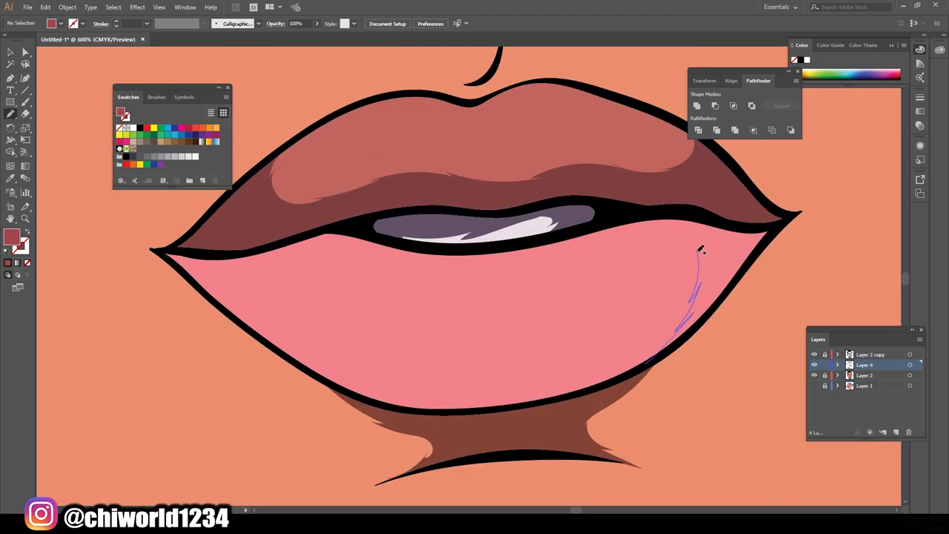
pyautogui.moveTo(734, 290); pyautogui.dragTo(663, 345)
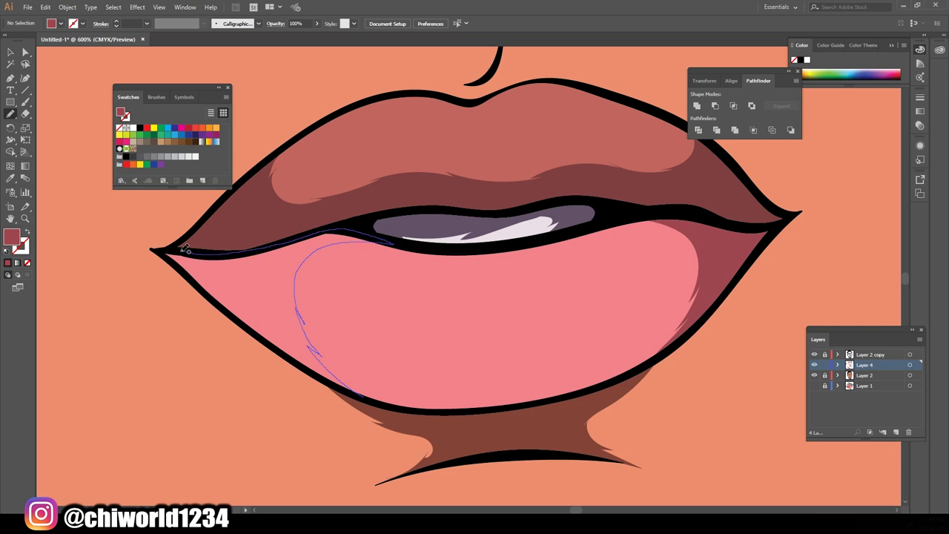
pyautogui.moveTo(293, 356); pyautogui.dragTo(295, 359)
pyautogui.moveTo(629, 226); pyautogui.dragTo(630, 227)
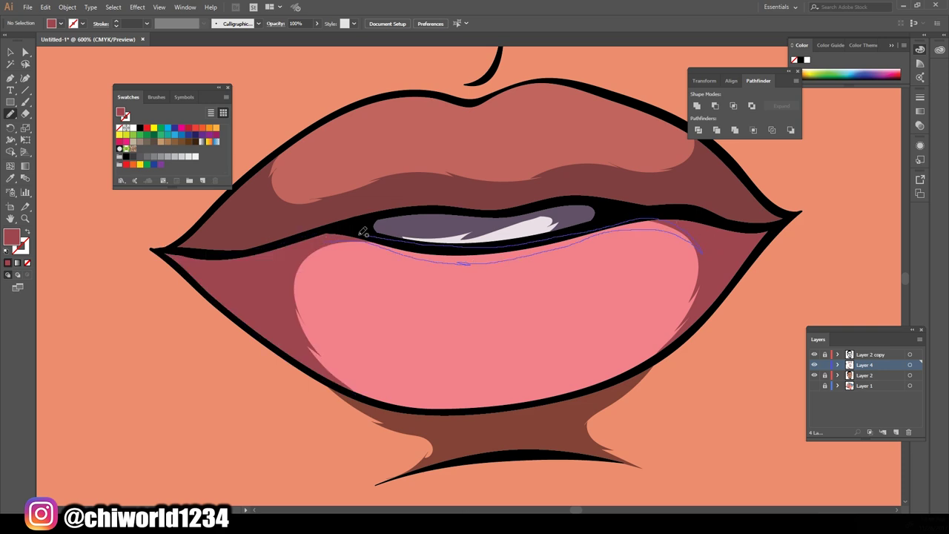
pyautogui.scroll(-5, 722, 392)
pyautogui.scroll(3, 714, 373)
# Step: Paint brown shading along both upper eyelids out to the eye corners
pyautogui.scroll(4, 608, 168)
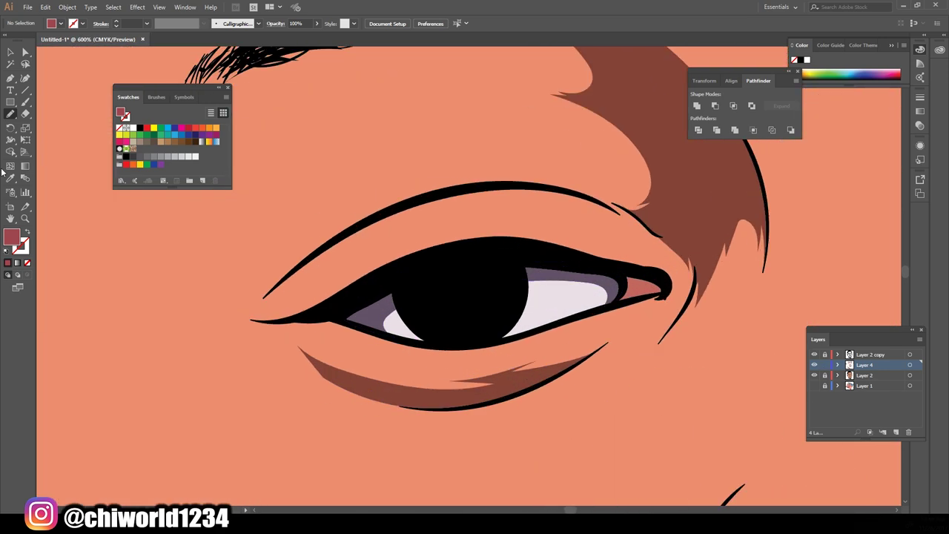
pyautogui.moveTo(408, 258); pyautogui.dragTo(428, 199)
pyautogui.moveTo(301, 254); pyautogui.dragTo(253, 311)
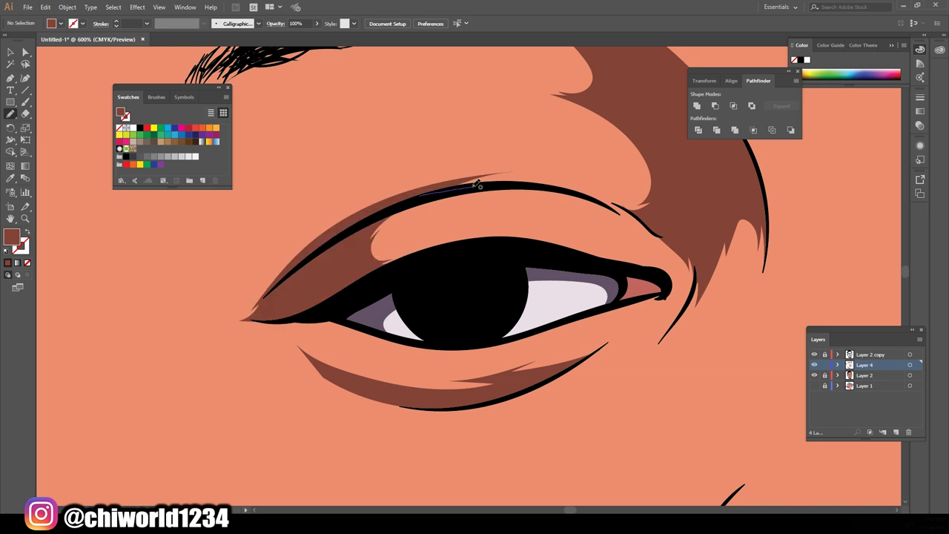
pyautogui.scroll(-5, 519, 208)
pyautogui.scroll(4, 327, 244)
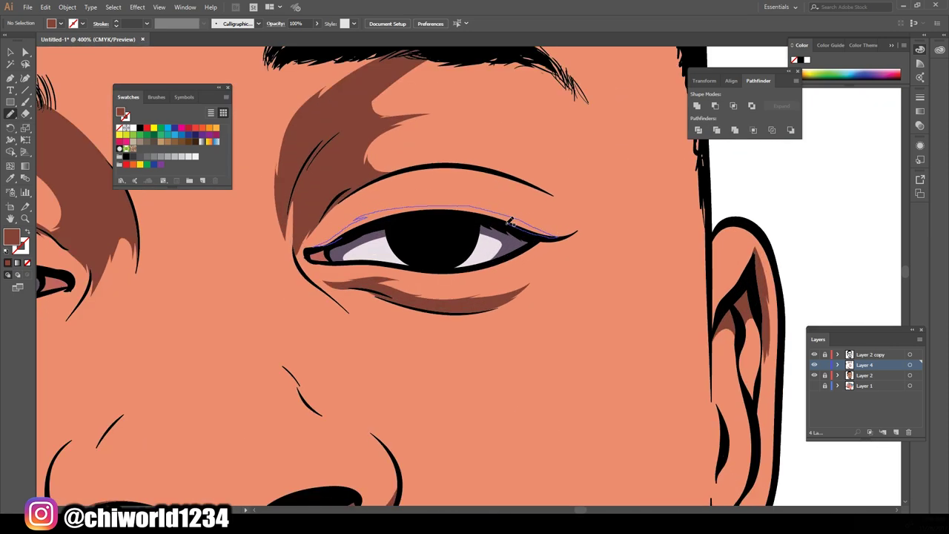
pyautogui.moveTo(510, 221); pyautogui.dragTo(486, 212)
pyautogui.moveTo(584, 224); pyautogui.dragTo(566, 255)
pyautogui.scroll(-5, 634, 341)
# Step: Create a new layer and set the fill to the salmon shading colour
pyautogui.hotkey('ctrl', 'l')
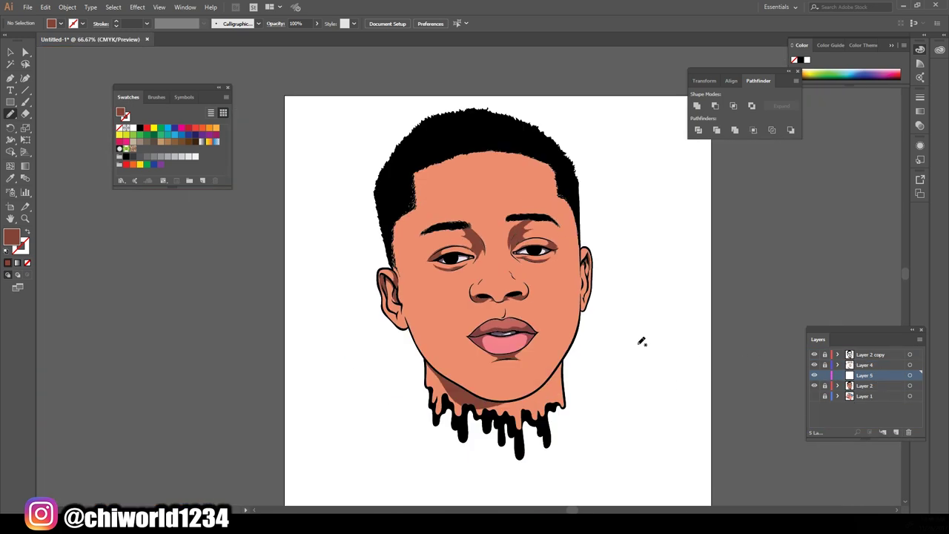
pyautogui.doubleClick(12, 236)
pyautogui.click(582, 197)
pyautogui.scroll(-3, 602, 282)
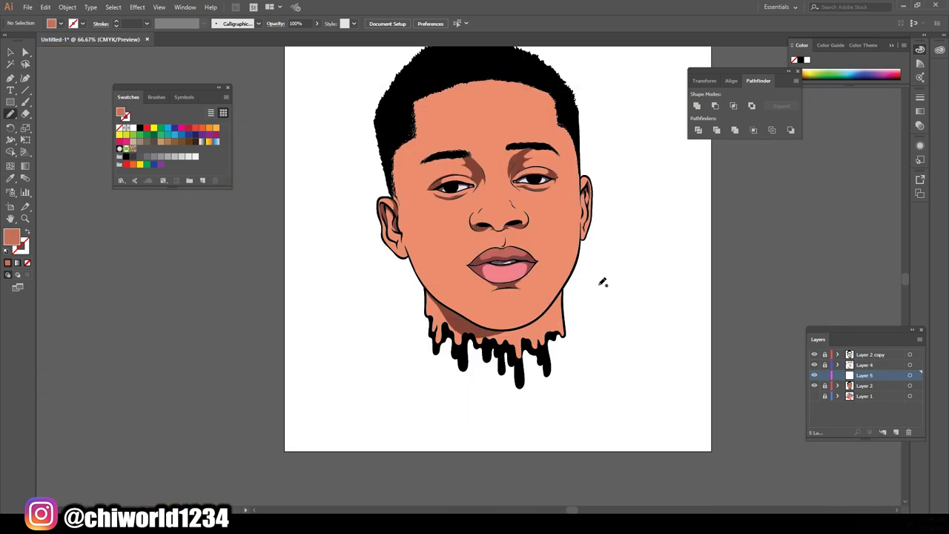
pyautogui.scroll(3, 602, 282)
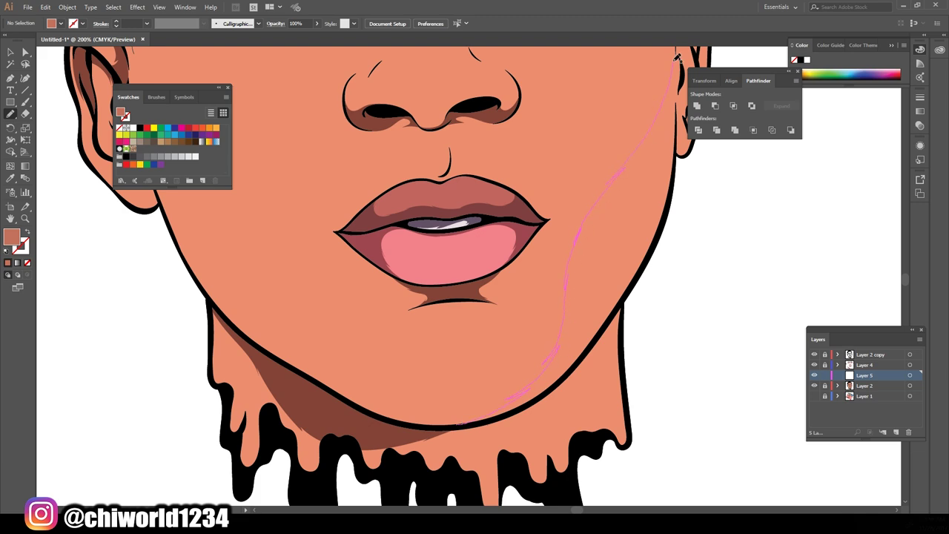
# Step: Paint salmon shading along the jaw and cheek and the forehead's left hairline
pyautogui.moveTo(661, 235); pyautogui.dragTo(671, 148)
pyautogui.scroll(-3, 578, 379)
pyautogui.scroll(3, 671, 346)
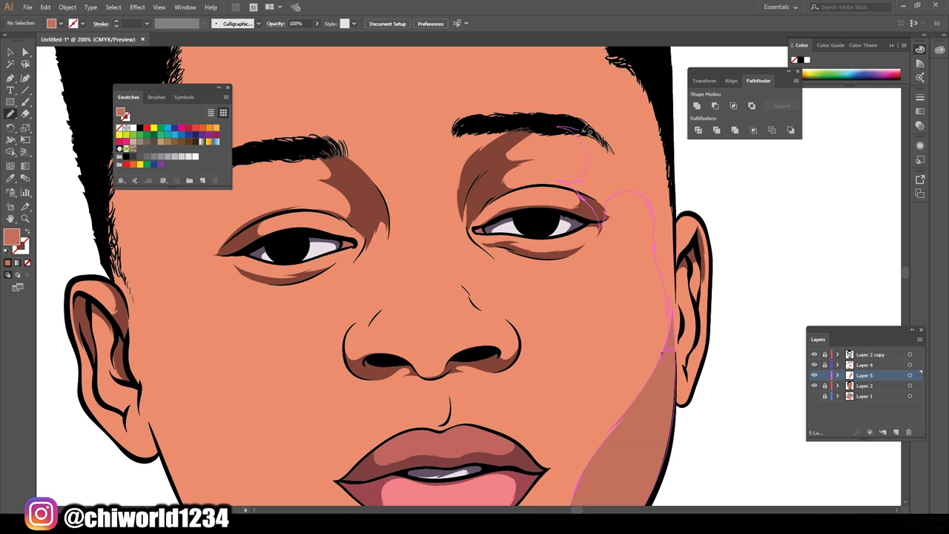
pyautogui.scroll(-3, 679, 348)
pyautogui.scroll(1, 615, 451)
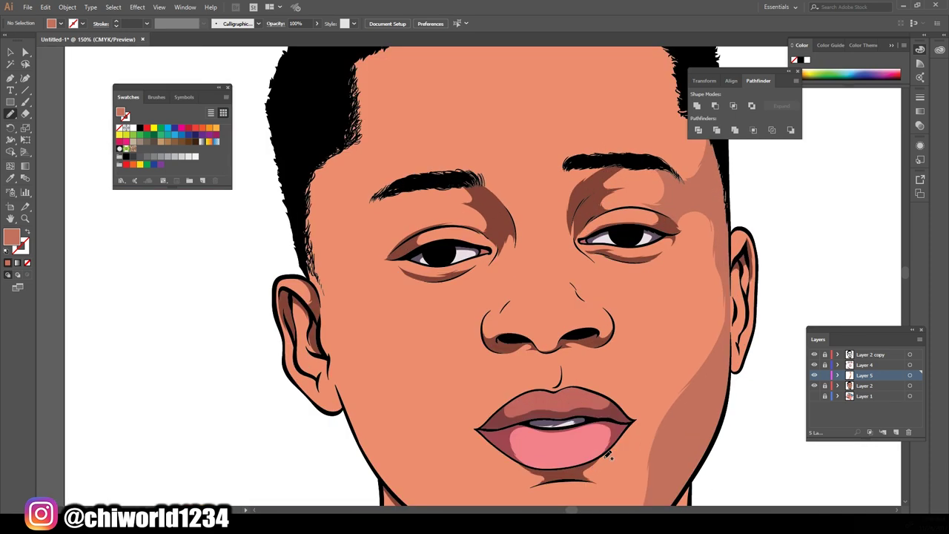
pyautogui.scroll(1, 445, 334)
pyautogui.scroll(1, 386, 288)
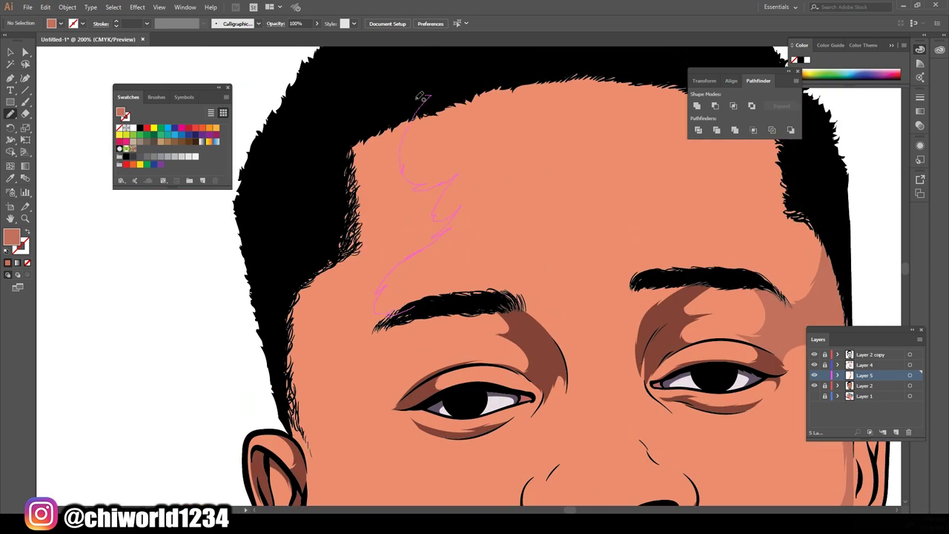
pyautogui.moveTo(419, 97); pyautogui.dragTo(345, 409)
pyautogui.moveTo(408, 363); pyautogui.dragTo(405, 356)
pyautogui.scroll(-3, 405, 356)
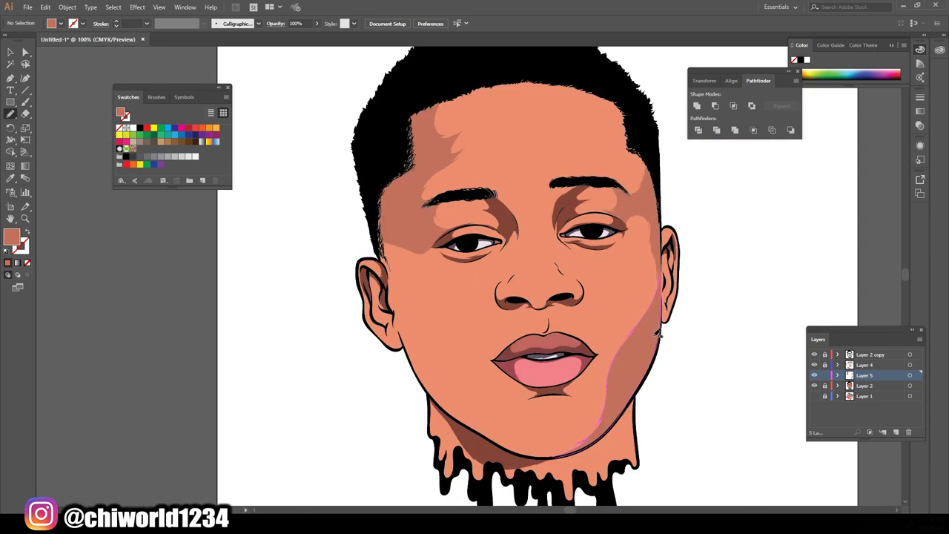
pyautogui.scroll(2, 438, 187)
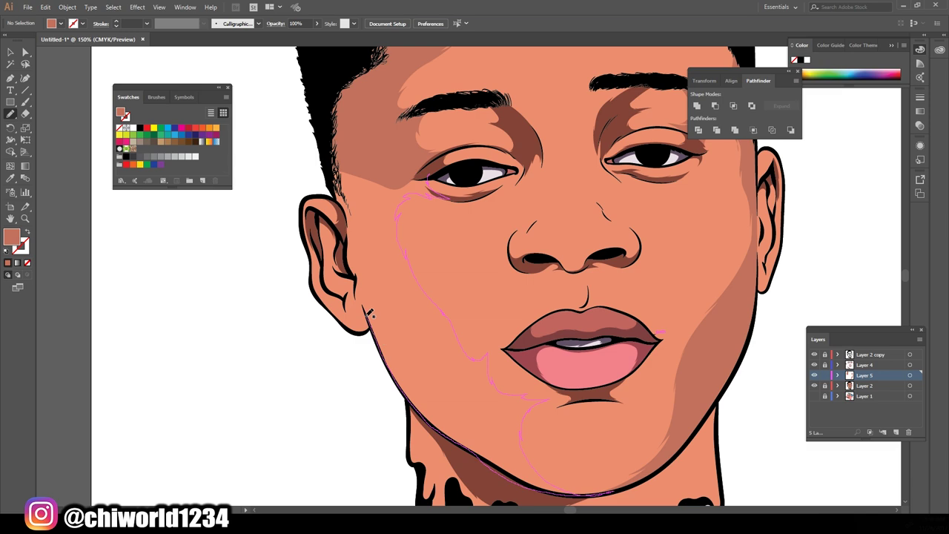
# Step: Paint darker shading on the cheek, the left mouth corner and the chin
pyautogui.moveTo(345, 126); pyautogui.dragTo(345, 128)
pyautogui.scroll(-2, 345, 127)
pyautogui.scroll(4, 705, 360)
pyautogui.moveTo(393, 301); pyautogui.dragTo(435, 317)
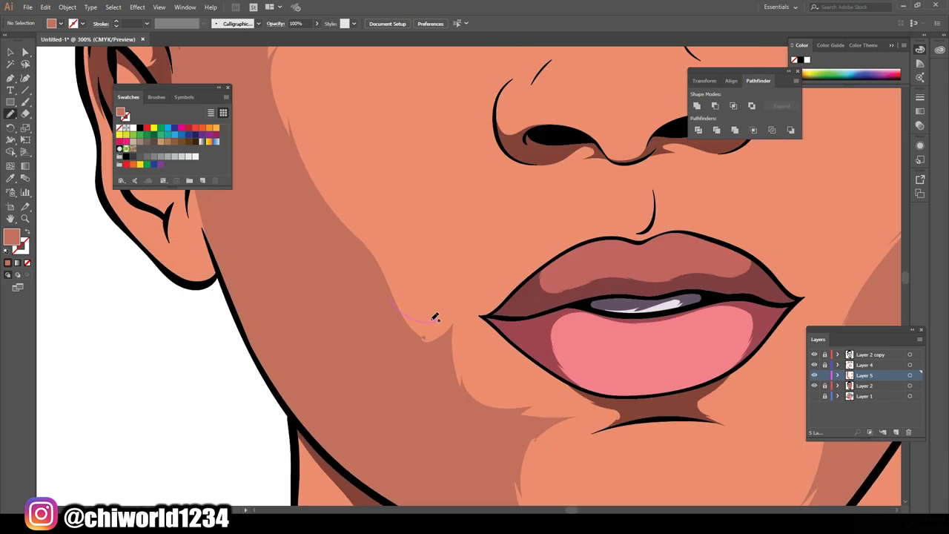
pyautogui.moveTo(459, 348); pyautogui.dragTo(460, 350)
pyautogui.scroll(-2, 654, 360)
pyautogui.scroll(-1, 594, 327)
pyautogui.scroll(2, 681, 234)
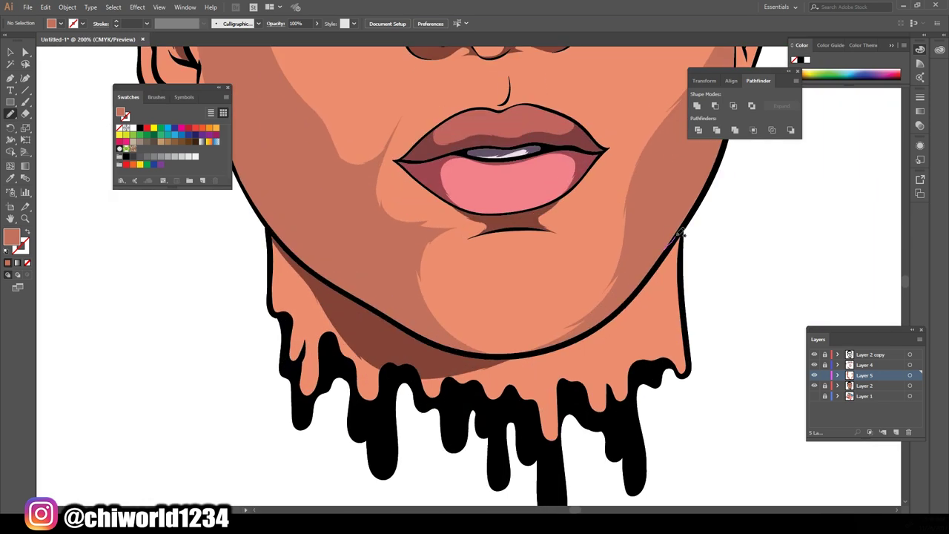
pyautogui.moveTo(480, 359); pyautogui.dragTo(475, 360)
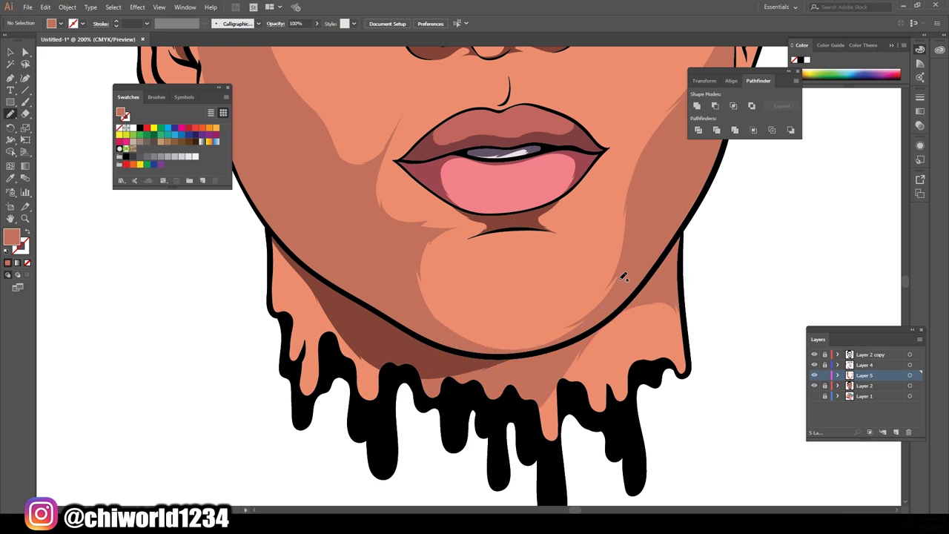
pyautogui.scroll(1, 508, 471)
# Step: Finish the chin shading and paint shading along the nose
pyautogui.moveTo(332, 204); pyautogui.dragTo(332, 206)
pyautogui.scroll(-2, 603, 396)
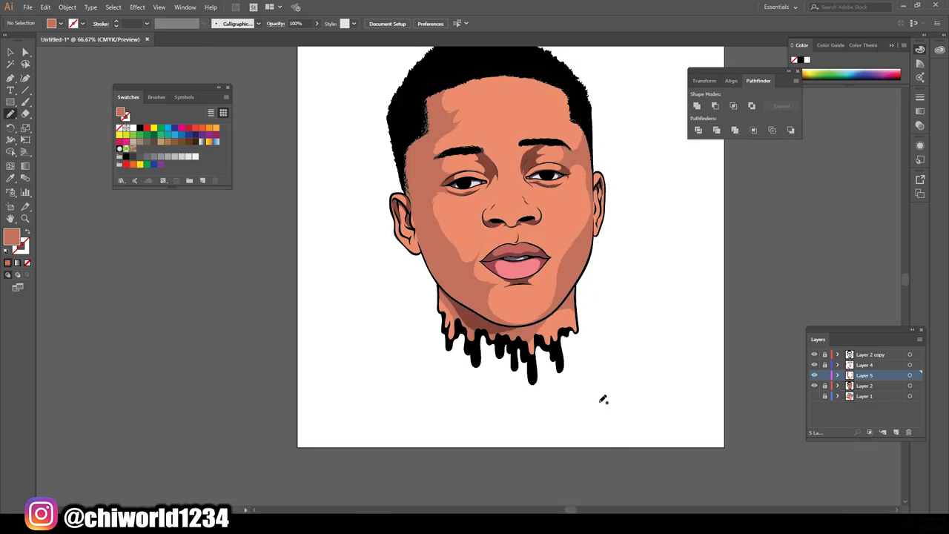
pyautogui.scroll(3, 604, 397)
pyautogui.scroll(1, 603, 398)
pyautogui.moveTo(679, 329)
pyautogui.mouseDown()
pyautogui.moveTo(725, 271)
pyautogui.moveTo(584, 311)
pyautogui.mouseUp()
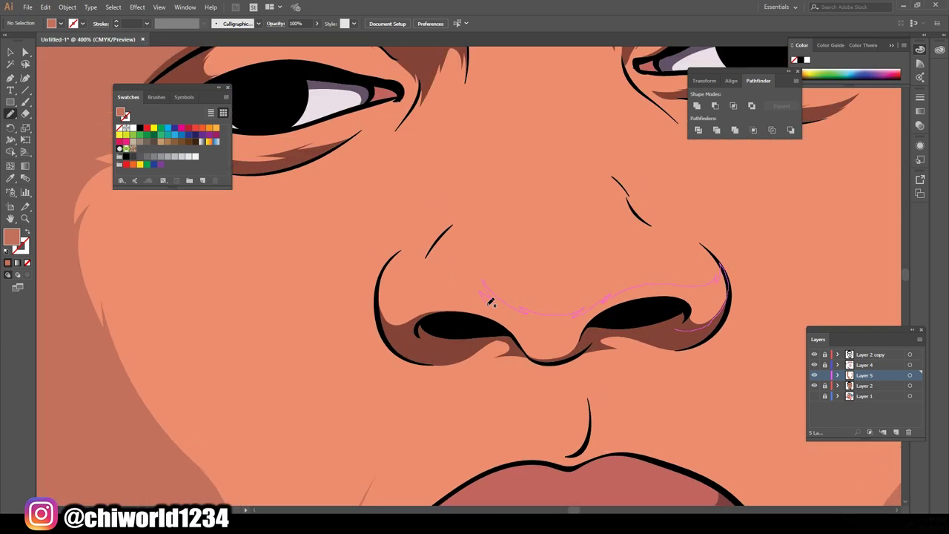
pyautogui.moveTo(386, 320); pyautogui.dragTo(387, 321)
pyautogui.scroll(-3, 661, 413)
pyautogui.scroll(3, 667, 397)
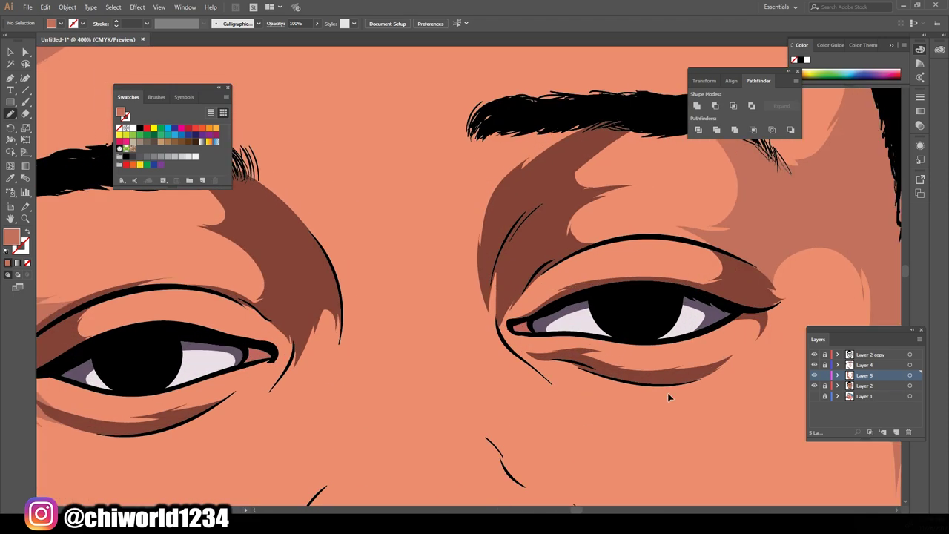
# Step: Shade the brow crease, the eye's inner corner, and above and beside the eye
pyautogui.moveTo(637, 165); pyautogui.dragTo(636, 166)
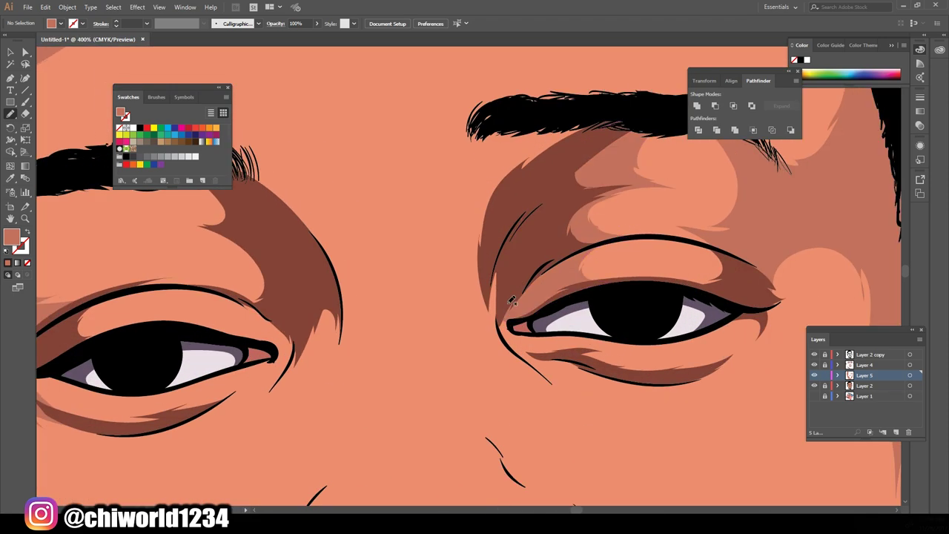
pyautogui.moveTo(476, 292); pyautogui.dragTo(354, 285)
pyautogui.scroll(-3, 476, 297)
pyautogui.scroll(3, 407, 326)
pyautogui.moveTo(317, 215); pyautogui.dragTo(337, 279)
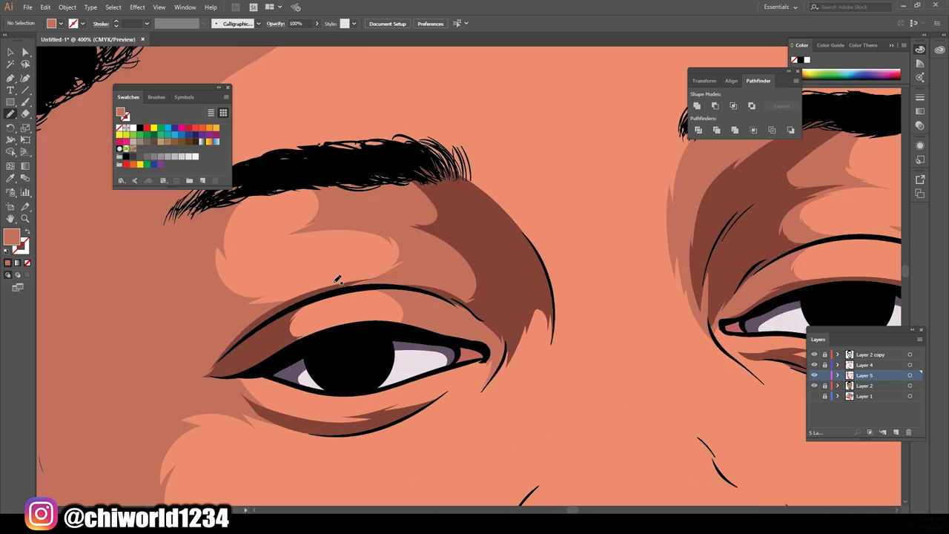
pyautogui.moveTo(528, 346); pyautogui.dragTo(528, 349)
pyautogui.scroll(-3, 673, 434)
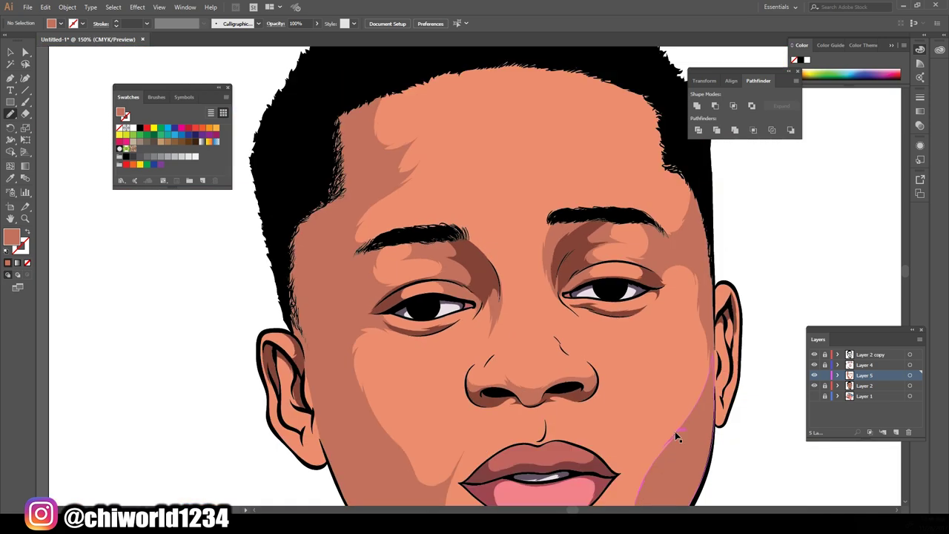
pyautogui.scroll(-1, 662, 413)
pyautogui.scroll(4, 667, 408)
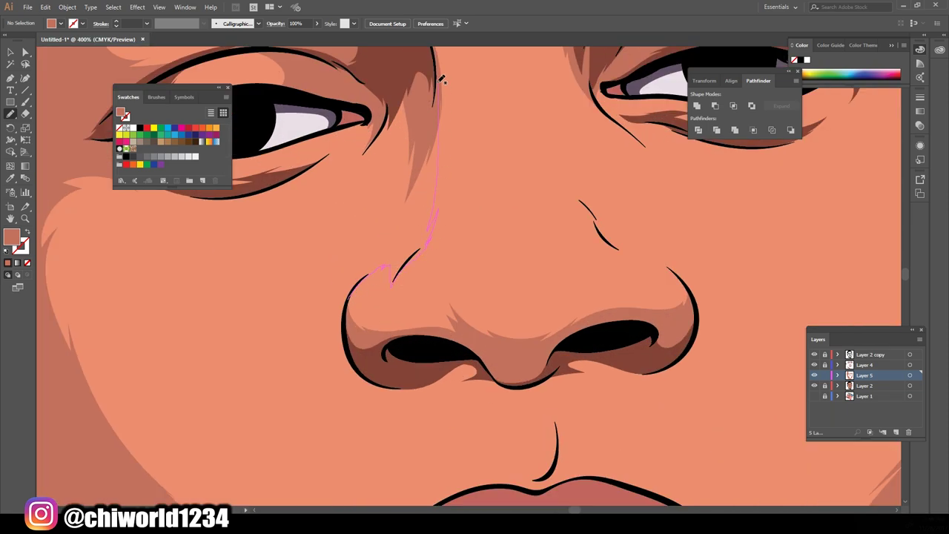
# Step: Shade the side of the nose bridge and the skin under the eye
pyautogui.moveTo(441, 80); pyautogui.dragTo(442, 81)
pyautogui.scroll(-4, 591, 403)
pyautogui.scroll(4, 284, 236)
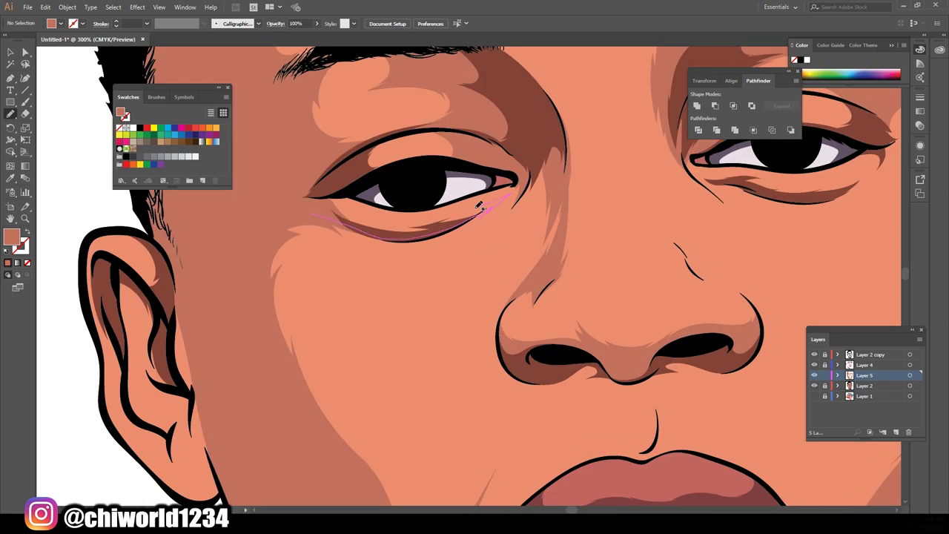
pyautogui.moveTo(328, 191); pyautogui.dragTo(329, 192)
pyautogui.scroll(-4, 585, 392)
pyautogui.scroll(5, 295, 176)
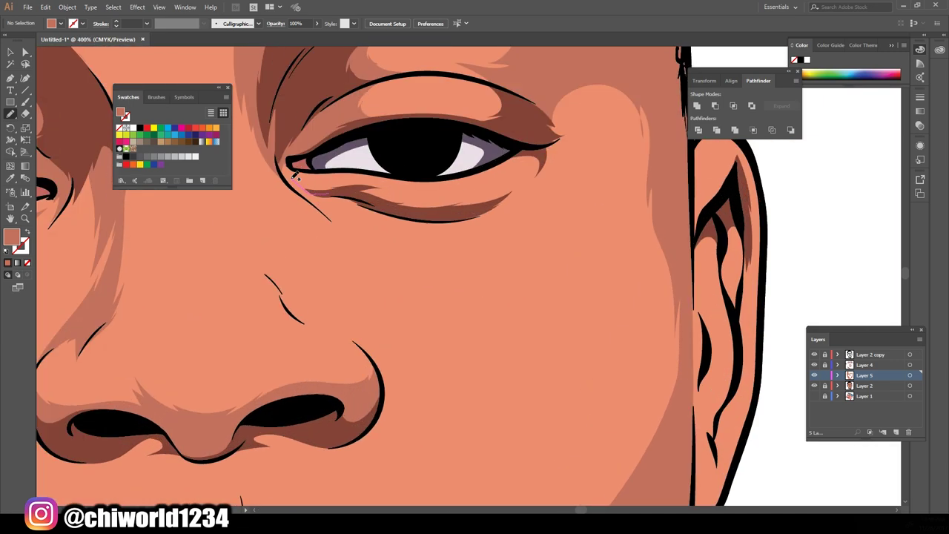
# Step: Add more under-eye shading and shade the upper eyelid and outer eye corner
pyautogui.moveTo(482, 169); pyautogui.dragTo(483, 170)
pyautogui.moveTo(573, 106); pyautogui.dragTo(574, 107)
pyautogui.scroll(3, 519, 186)
pyautogui.moveTo(503, 234); pyautogui.dragTo(443, 223)
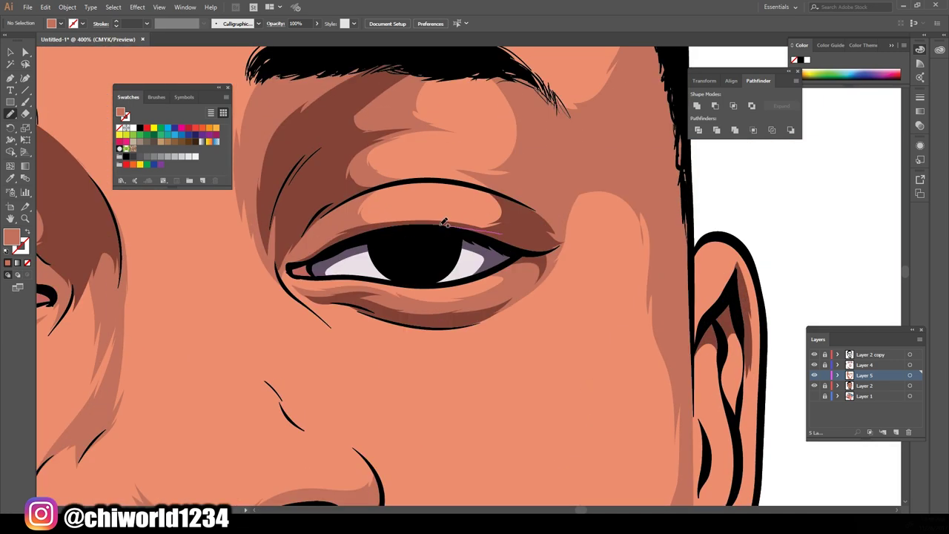
pyautogui.moveTo(471, 180); pyautogui.dragTo(471, 181)
pyautogui.moveTo(594, 178)
pyautogui.mouseDown()
pyautogui.moveTo(539, 221)
pyautogui.moveTo(518, 215)
pyautogui.mouseUp()
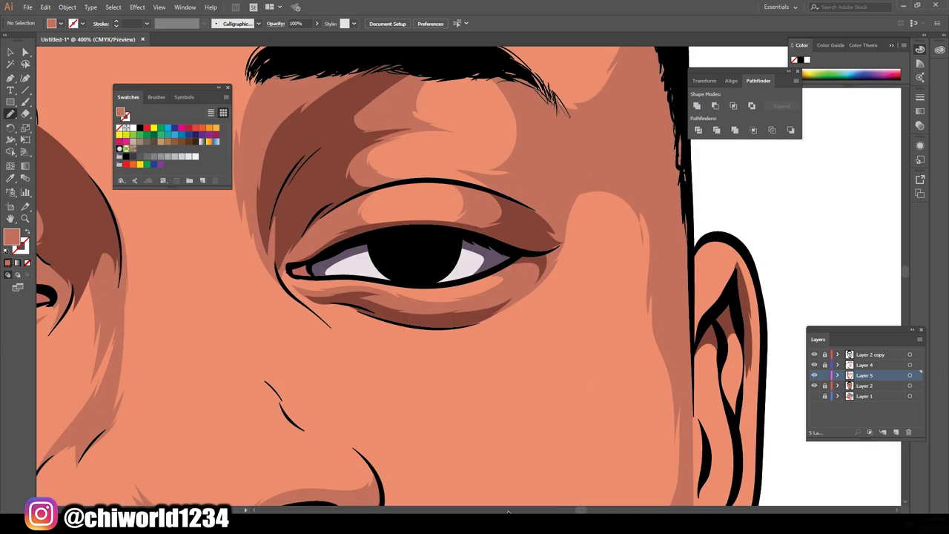
pyautogui.scroll(-5, 518, 215)
pyautogui.scroll(5, 336, 316)
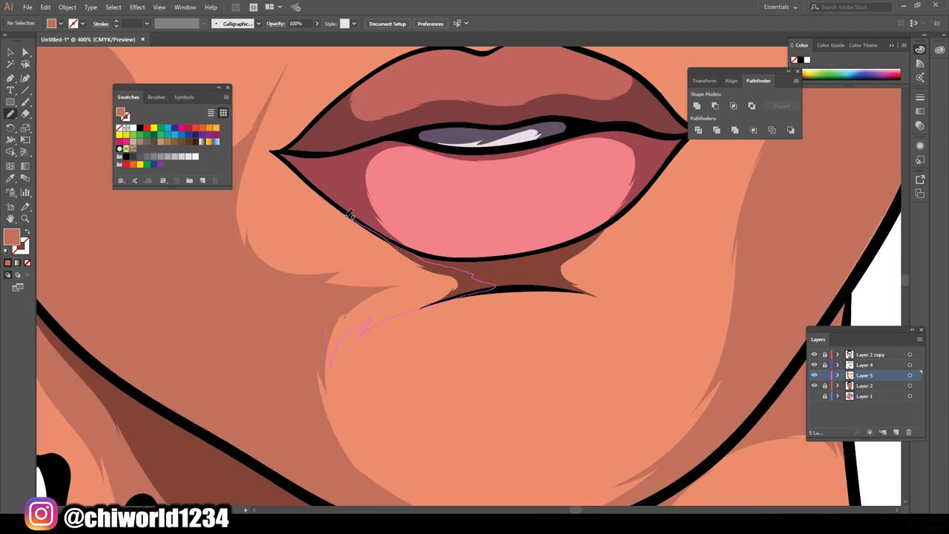
# Step: Shade the area below the lips and on the chin
pyautogui.moveTo(248, 155); pyautogui.dragTo(248, 157)
pyautogui.scroll(-5, 680, 341)
pyautogui.scroll(4, 402, 388)
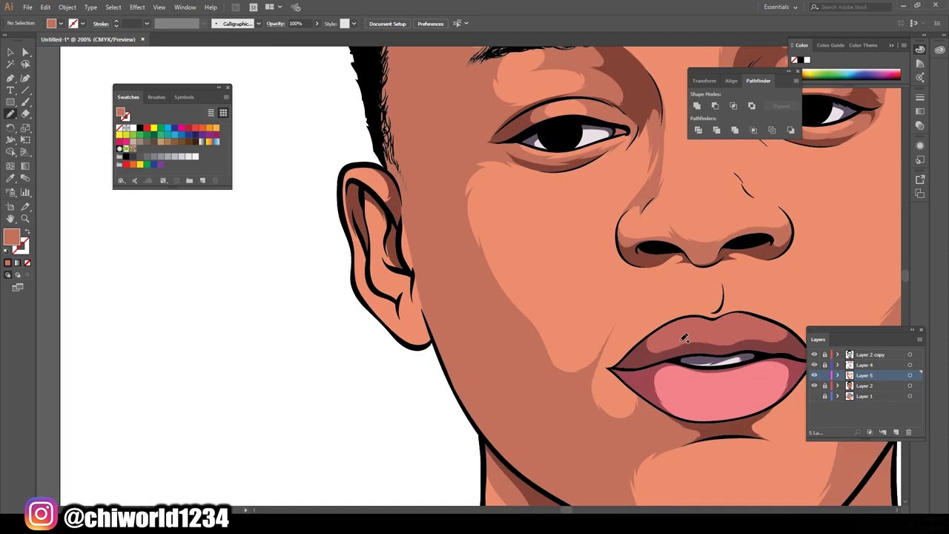
pyautogui.scroll(2, 403, 388)
pyautogui.scroll(3, 458, 412)
# Step: Shade the inner fold of the first ear
pyautogui.moveTo(404, 324); pyautogui.dragTo(330, 265)
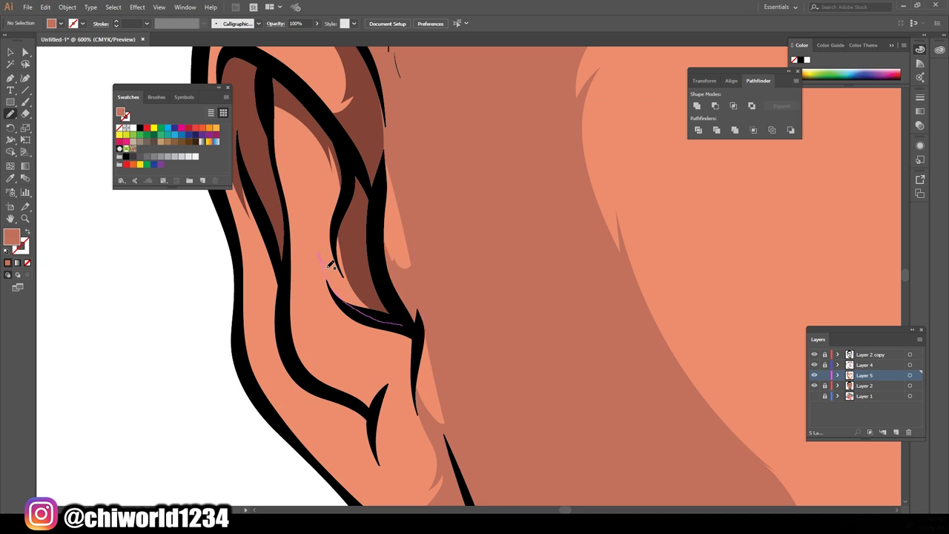
pyautogui.moveTo(263, 108); pyautogui.dragTo(262, 108)
pyautogui.scroll(-1, 482, 375)
pyautogui.scroll(-1, 523, 178)
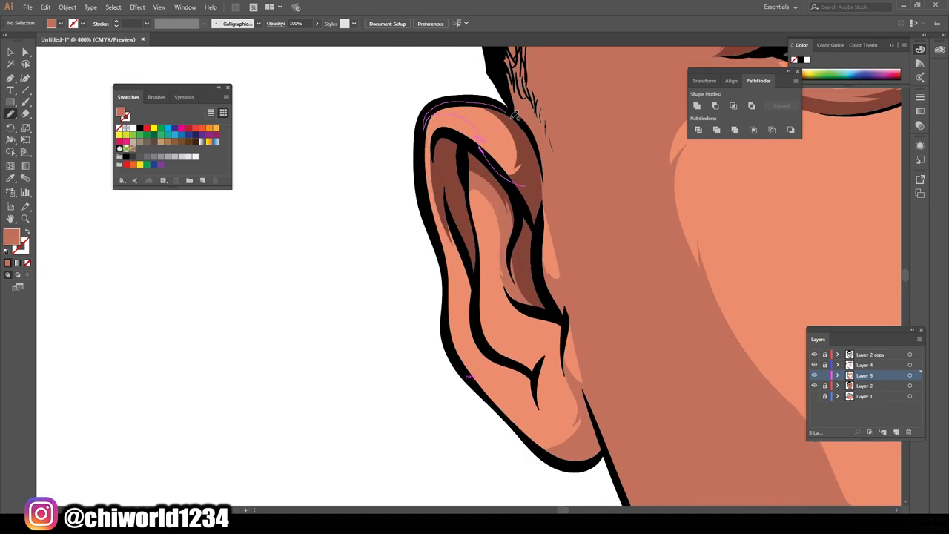
pyautogui.scroll(-1, 517, 115)
pyautogui.moveTo(449, 189); pyautogui.dragTo(499, 347)
pyautogui.scroll(-5, 483, 267)
pyautogui.scroll(5, 511, 378)
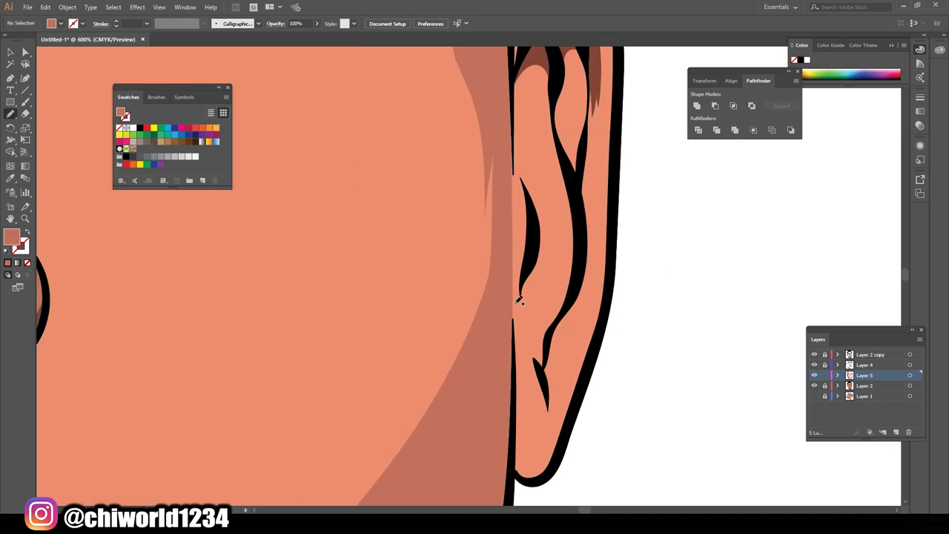
pyautogui.scroll(1, 511, 378)
# Step: Shade inside the other ear and under the left nostril, then select all the artwork
pyautogui.moveTo(584, 199); pyautogui.dragTo(585, 198)
pyautogui.scroll(-3, 534, 213)
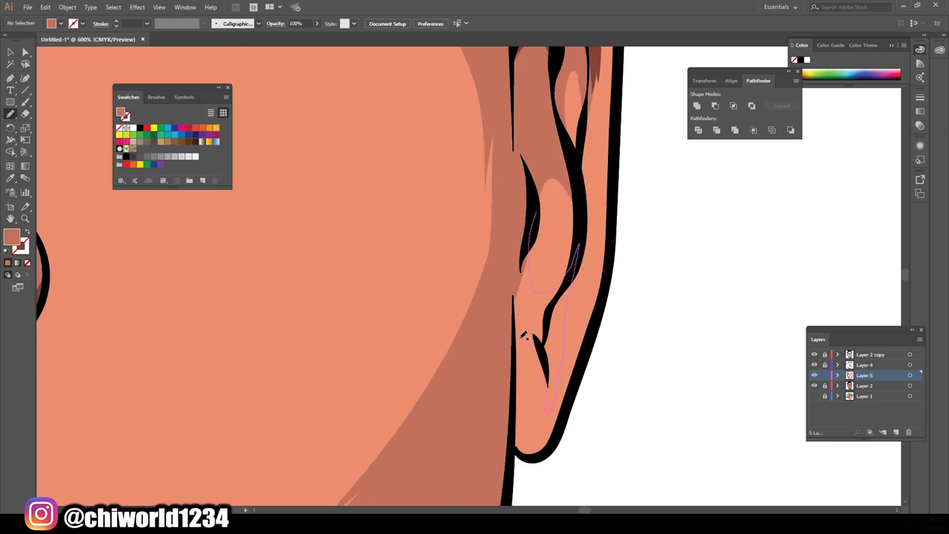
pyautogui.scroll(9, 523, 335)
pyautogui.scroll(-5, 579, 407)
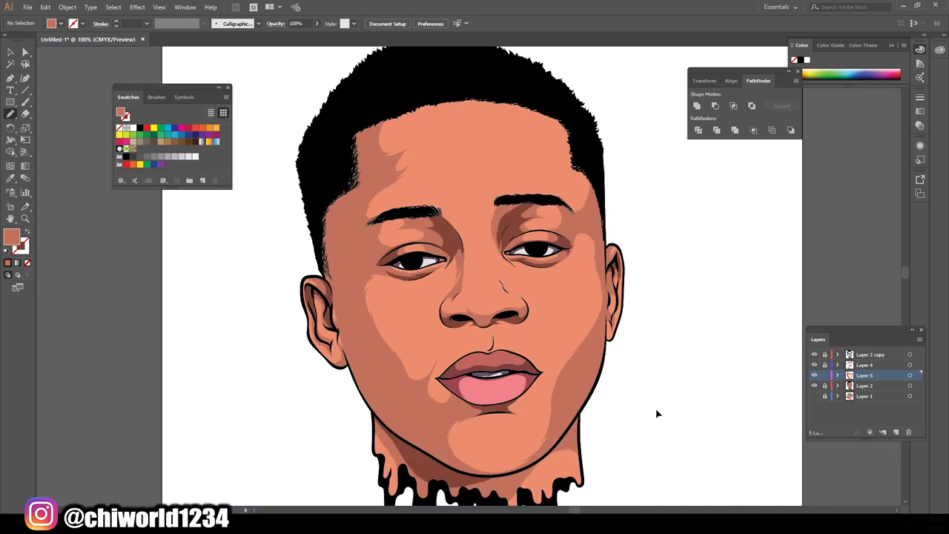
pyautogui.scroll(3, 665, 388)
pyautogui.scroll(1, 563, 239)
pyautogui.moveTo(540, 265); pyautogui.dragTo(445, 282)
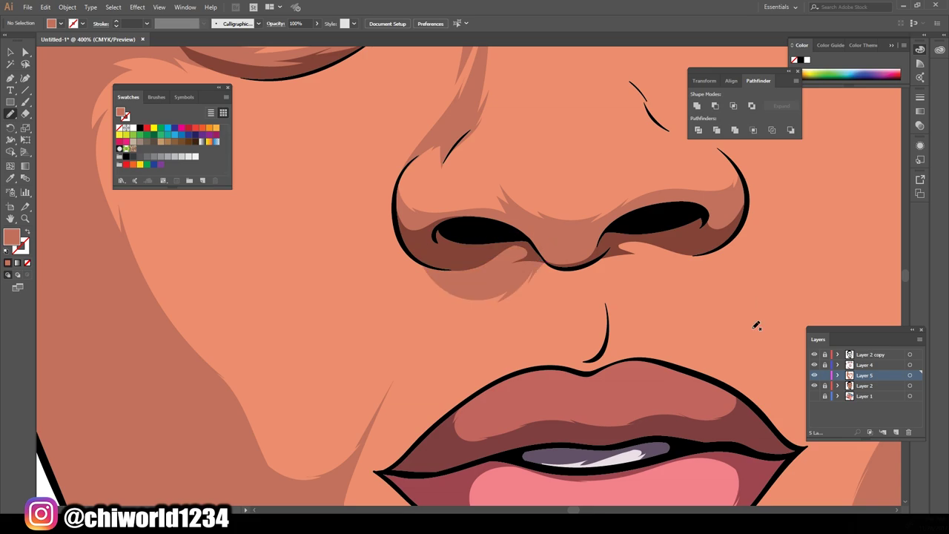
pyautogui.scroll(-1, 457, 280)
pyautogui.scroll(-4, 685, 314)
pyautogui.scroll(-1, 654, 281)
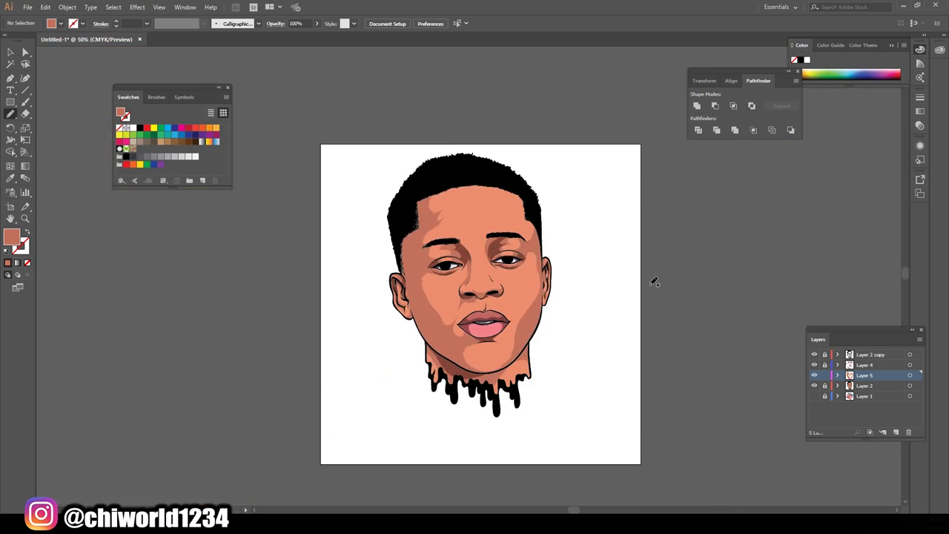
pyautogui.hotkey('ctrl', 'a')
pyautogui.hotkey('ctrl', '1')
# Step: In Recolor Artwork, darken the skin shadow tone to H 7, S 52%, B 64%
pyautogui.click(45, 6)
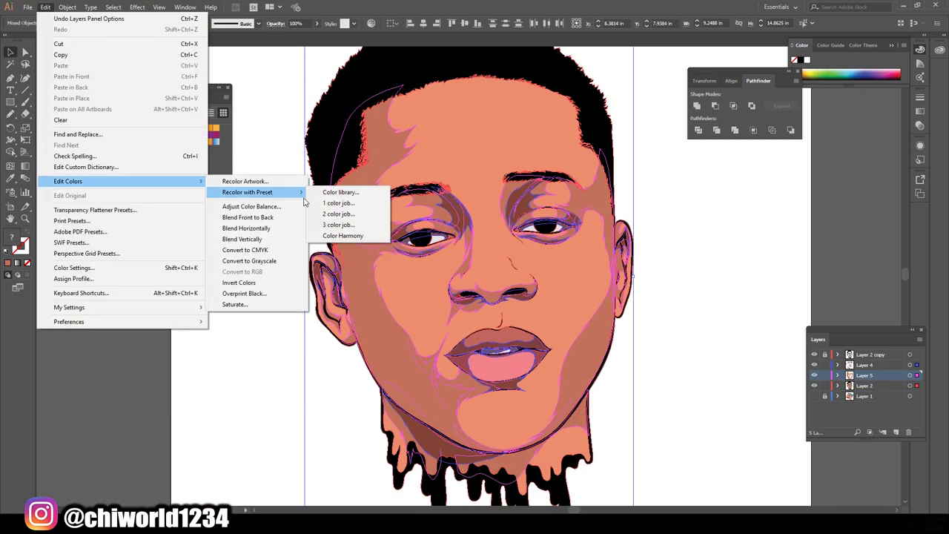
pyautogui.click(254, 178)
pyautogui.moveTo(683, 333); pyautogui.dragTo(672, 337)
pyautogui.press('Up')
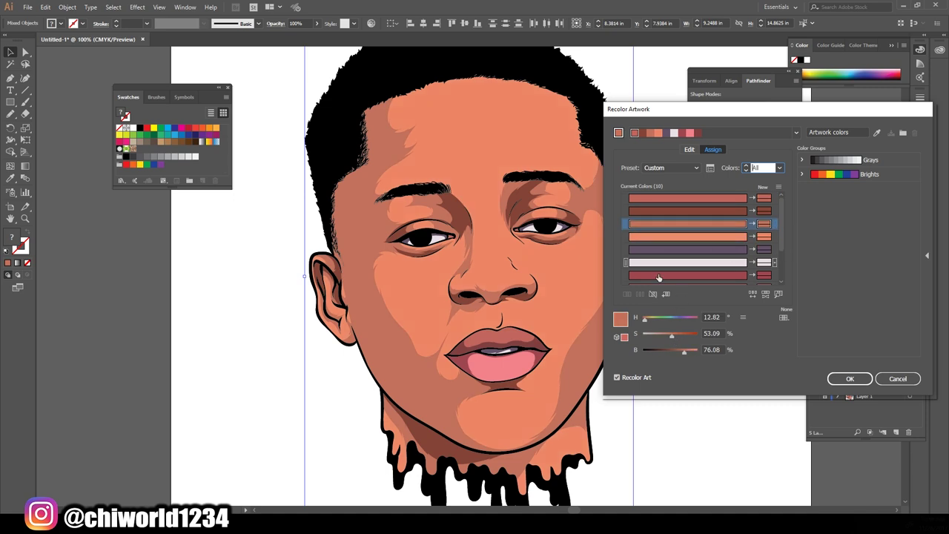
pyautogui.press('Up')
pyautogui.moveTo(673, 351); pyautogui.dragTo(666, 350)
pyautogui.moveTo(674, 335)
pyautogui.mouseDown()
pyautogui.moveTo(642, 318)
pyautogui.moveTo(672, 335)
pyautogui.moveTo(677, 350)
pyautogui.moveTo(671, 334)
pyautogui.moveTo(647, 320)
pyautogui.mouseUp()
pyautogui.click(688, 223)
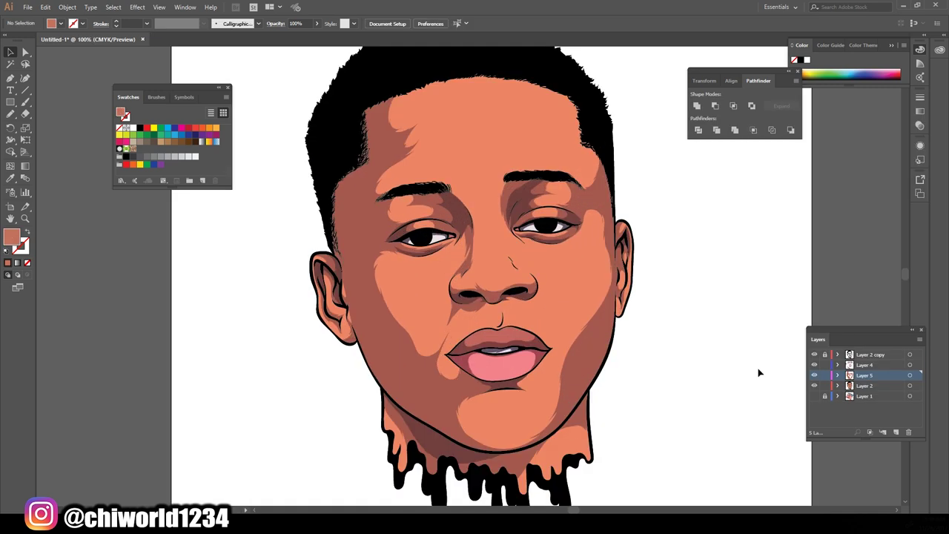
# Step: Add a new shading layer and set a new skin fill colour for the Pencil
pyautogui.hotkey('ctrl', '-')
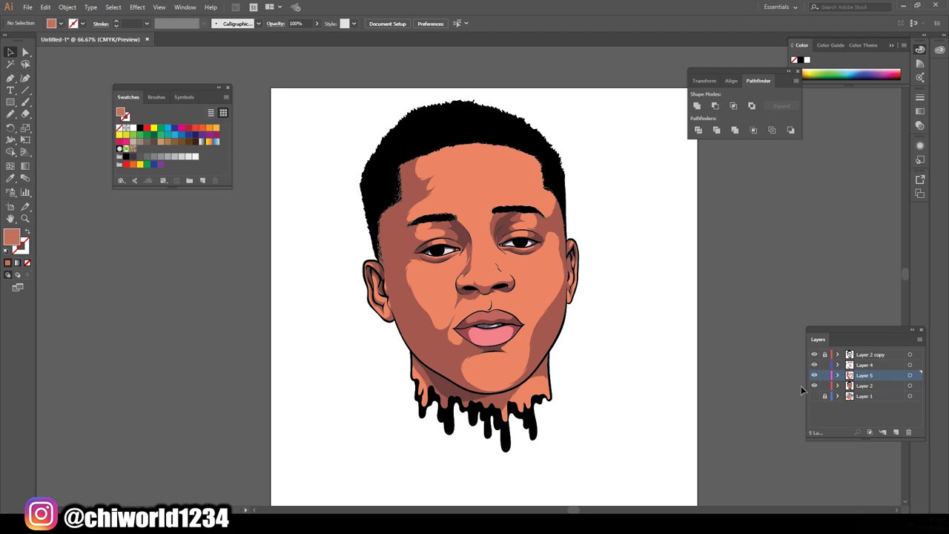
pyautogui.hotkey('ctrl', 'l')
pyautogui.hotkey('ctrl', '+')
pyautogui.hotkey('ctrl', '+')
pyautogui.hotkey('ctrl', '+')
pyautogui.hotkey('ctrl', '+')
pyautogui.press('i')
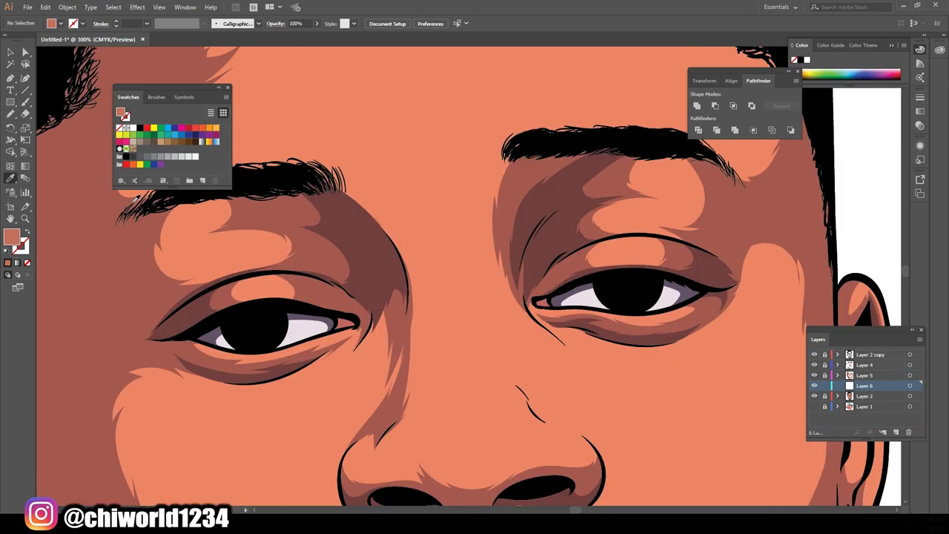
pyautogui.doubleClick(10, 236)
pyautogui.click(578, 198)
pyautogui.press('n')
# Step: Shade the nose bridge between the eyes and close the highlight above the left eye
pyautogui.moveTo(299, 171); pyautogui.dragTo(289, 178)
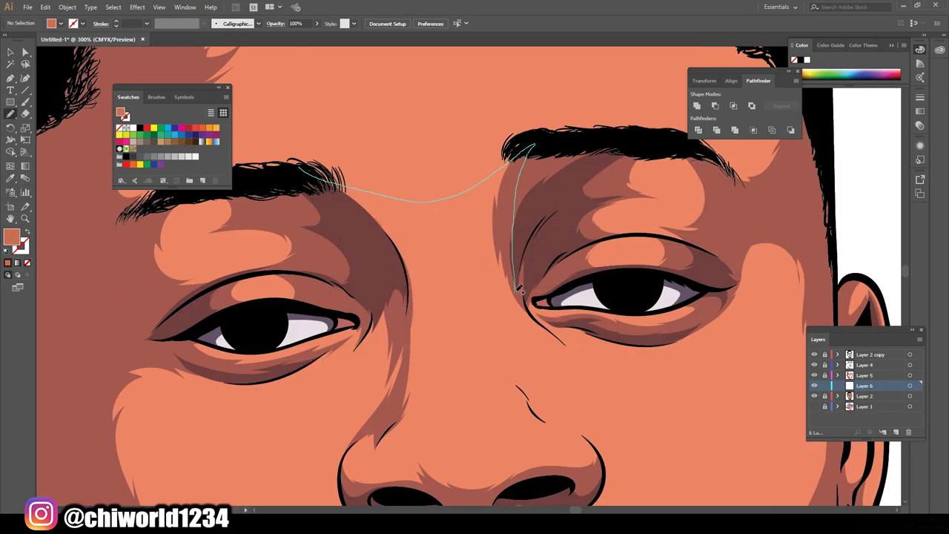
pyautogui.hotkey('ctrl', '0')
pyautogui.hotkey('ctrl', '+')
pyautogui.hotkey('ctrl', '+')
pyautogui.hotkey('ctrl', '+')
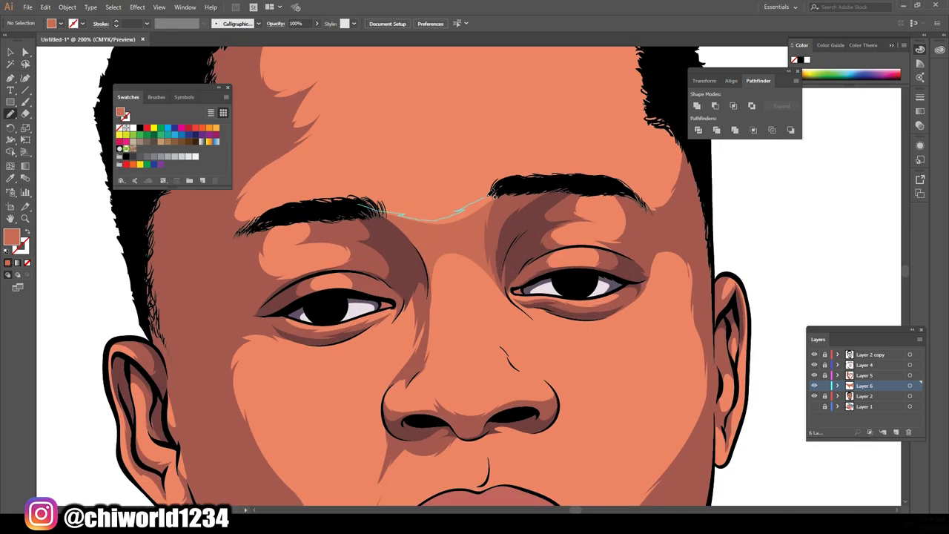
pyautogui.moveTo(367, 204); pyautogui.dragTo(360, 202)
pyautogui.moveTo(302, 252); pyautogui.dragTo(300, 254)
pyautogui.hotkey('ctrl', '0')
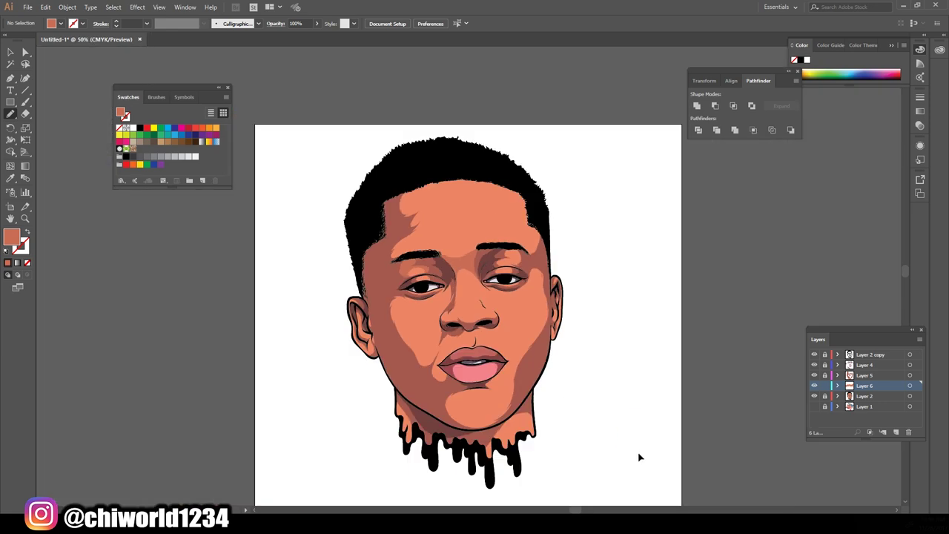
pyautogui.hotkey('ctrl', '+')
pyautogui.hotkey('ctrl', '+')
pyautogui.hotkey('ctrl', '+')
# Step: Draw a darker shadow above the right eye and a brow and eyelid highlight, undoing a stray forehead stroke
pyautogui.moveTo(561, 254); pyautogui.dragTo(541, 248)
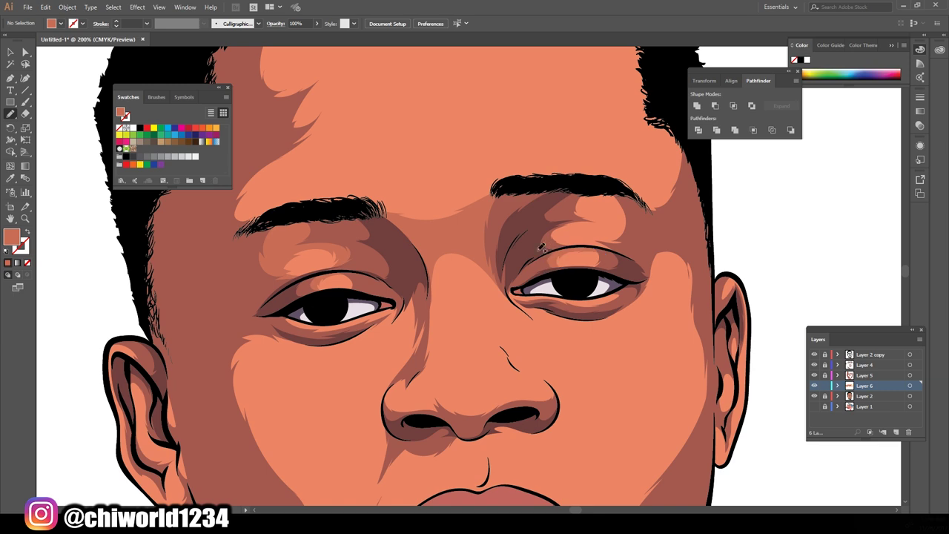
pyautogui.moveTo(597, 200); pyautogui.dragTo(601, 197)
pyautogui.moveTo(540, 240); pyautogui.dragTo(579, 243)
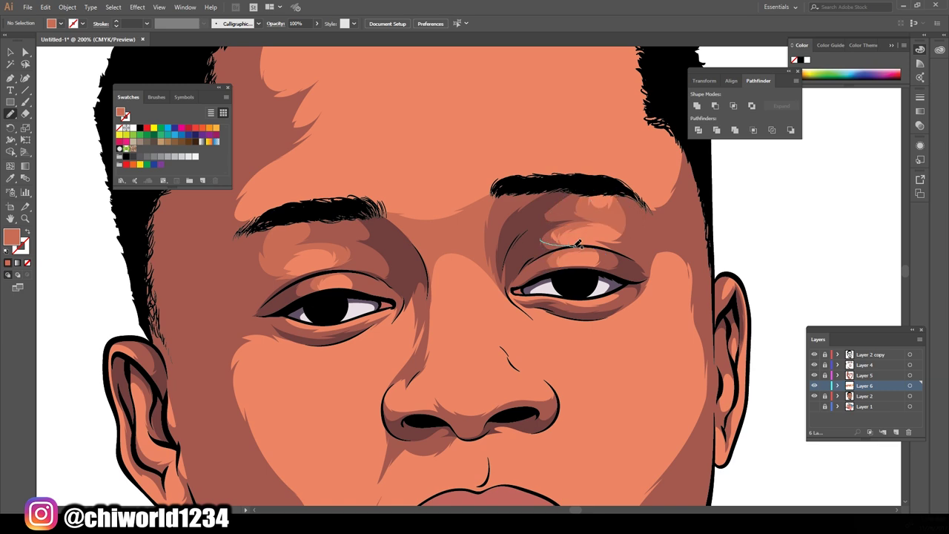
pyautogui.keyDown('alt'); pyautogui.scroll(-1, 674, 321); pyautogui.keyUp('alt')
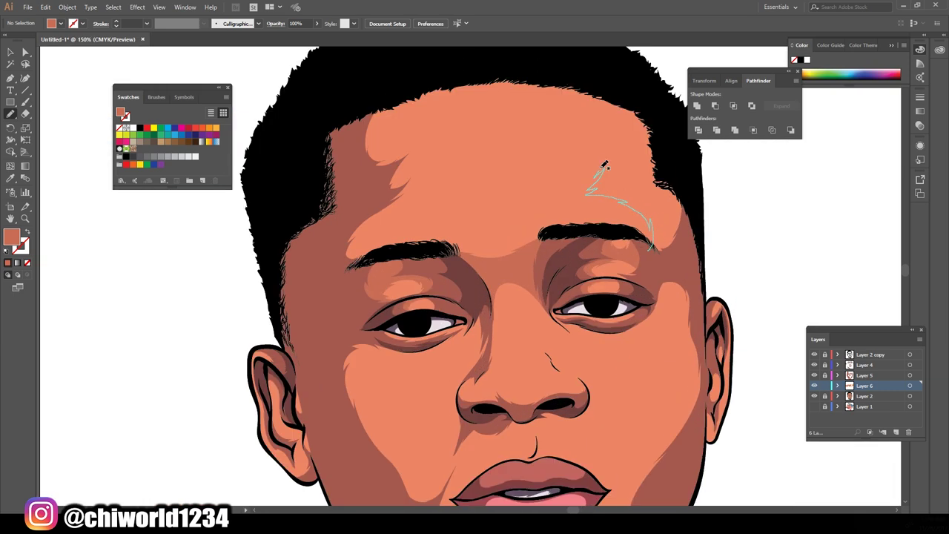
pyautogui.moveTo(604, 164); pyautogui.dragTo(602, 169)
pyautogui.hotkey('ctrl', 'z')
pyautogui.keyDown('alt'); pyautogui.scroll(-1, 638, 333); pyautogui.keyUp('alt')
pyautogui.keyDown('alt'); pyautogui.scroll(1, 637, 333); pyautogui.keyUp('alt')
# Step: Draw a large forehead highlight shape along the left eyebrow
pyautogui.moveTo(317, 264); pyautogui.dragTo(364, 253)
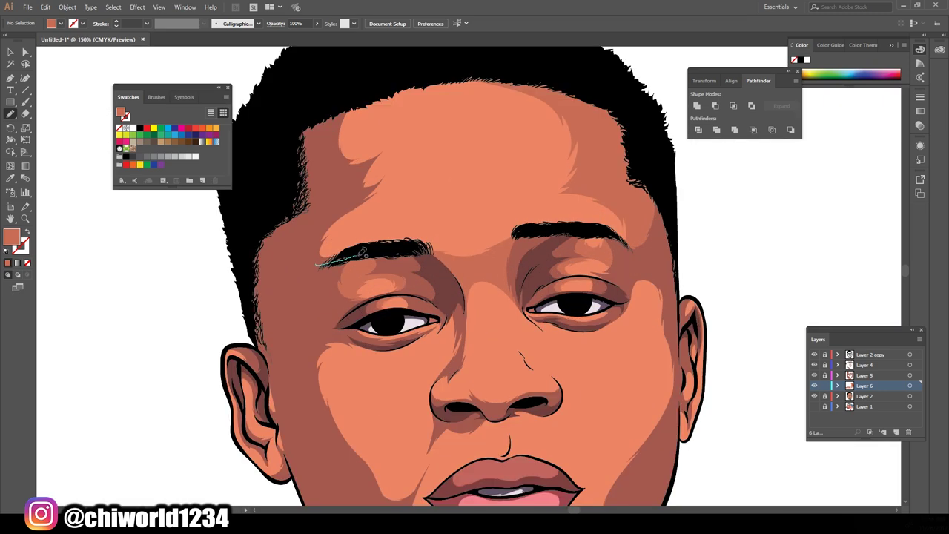
pyautogui.moveTo(448, 94); pyautogui.dragTo(311, 271)
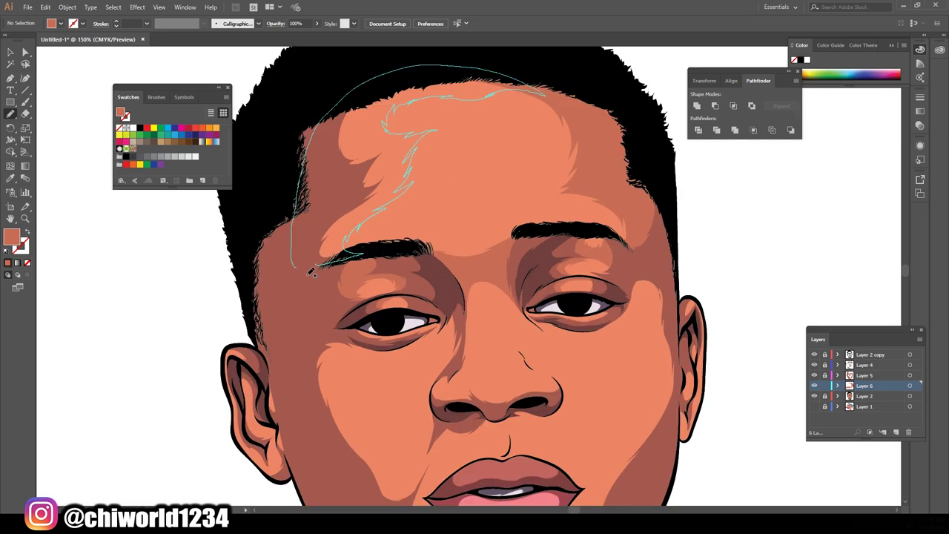
pyautogui.keyDown('alt'); pyautogui.scroll(-1, 600, 366); pyautogui.keyUp('alt')
pyautogui.keyDown('alt'); pyautogui.scroll(1, 598, 377); pyautogui.keyUp('alt')
pyautogui.keyDown('alt'); pyautogui.scroll(3, 597, 377); pyautogui.keyUp('alt')
# Step: Add a highlight on the side of the nose and a shape up the nose bridge
pyautogui.moveTo(643, 261); pyautogui.dragTo(610, 200)
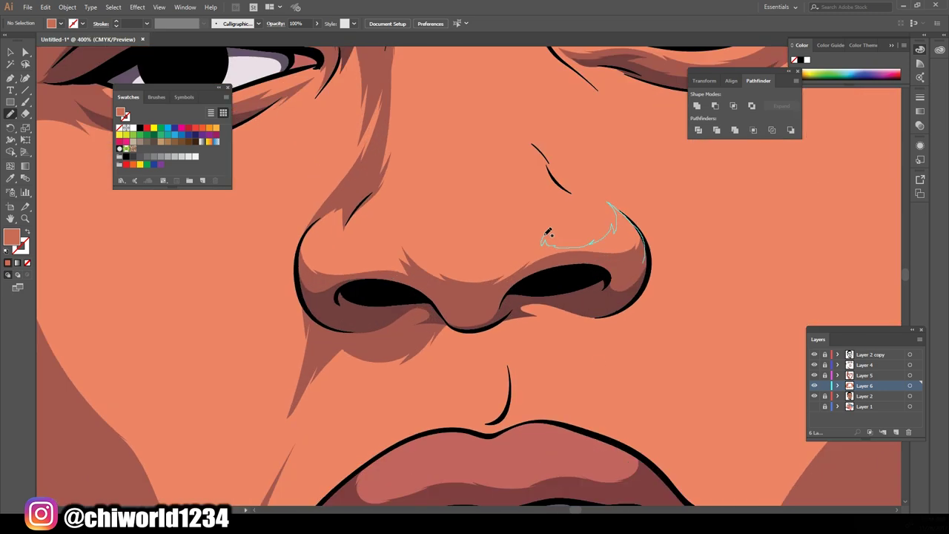
pyautogui.moveTo(405, 272); pyautogui.dragTo(406, 267)
pyautogui.keyDown('alt'); pyautogui.scroll(-4, 405, 272); pyautogui.keyUp('alt')
pyautogui.keyDown('alt'); pyautogui.scroll(3, 470, 282); pyautogui.keyUp('alt')
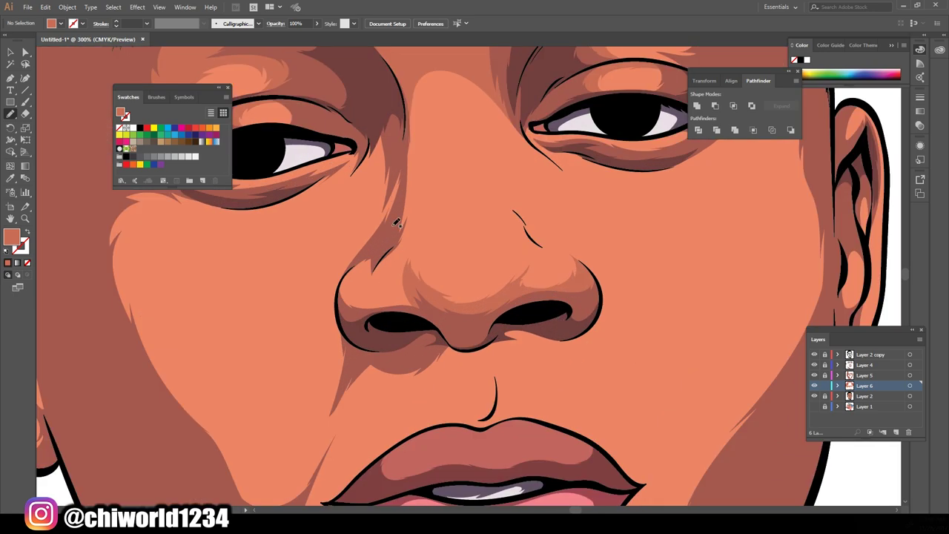
pyautogui.moveTo(426, 217); pyautogui.dragTo(379, 106)
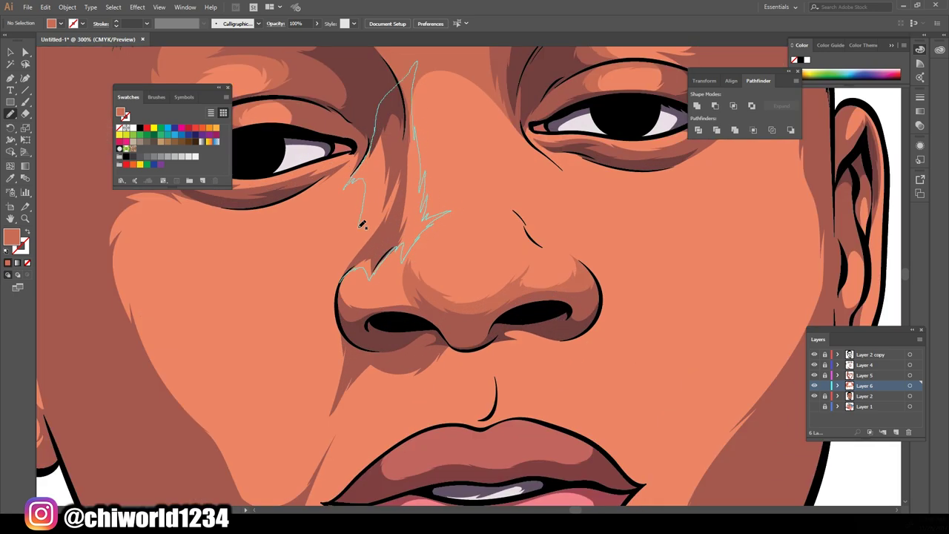
pyautogui.moveTo(362, 225); pyautogui.dragTo(348, 274)
pyautogui.keyDown('alt'); pyautogui.scroll(-3, 349, 274); pyautogui.keyUp('alt')
pyautogui.keyDown('alt'); pyautogui.scroll(2, 356, 222); pyautogui.keyUp('alt')
# Step: Draw a lighter cheek highlight below the left eye
pyautogui.moveTo(348, 165)
pyautogui.mouseDown()
pyautogui.moveTo(423, 160)
pyautogui.moveTo(335, 164)
pyautogui.mouseUp()
pyautogui.moveTo(457, 291); pyautogui.dragTo(401, 177)
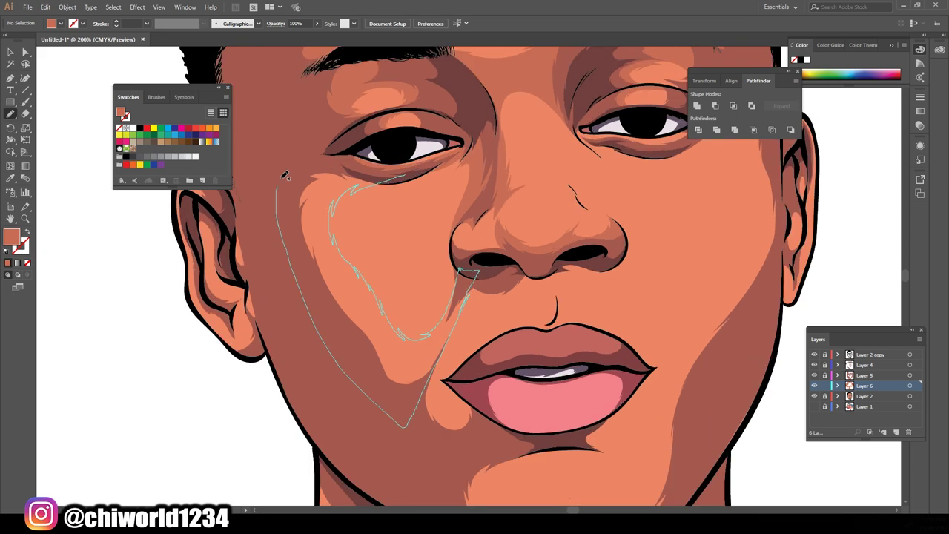
pyautogui.keyDown('alt'); pyautogui.scroll(-3, 635, 296); pyautogui.keyUp('alt')
pyautogui.keyDown('alt'); pyautogui.scroll(2, 364, 362); pyautogui.keyUp('alt')
pyautogui.keyDown('alt'); pyautogui.scroll(2, 363, 362); pyautogui.keyUp('alt')
# Step: Trace a stroke from below the nose to the upper lip and add chin highlights
pyautogui.moveTo(607, 151); pyautogui.dragTo(535, 269)
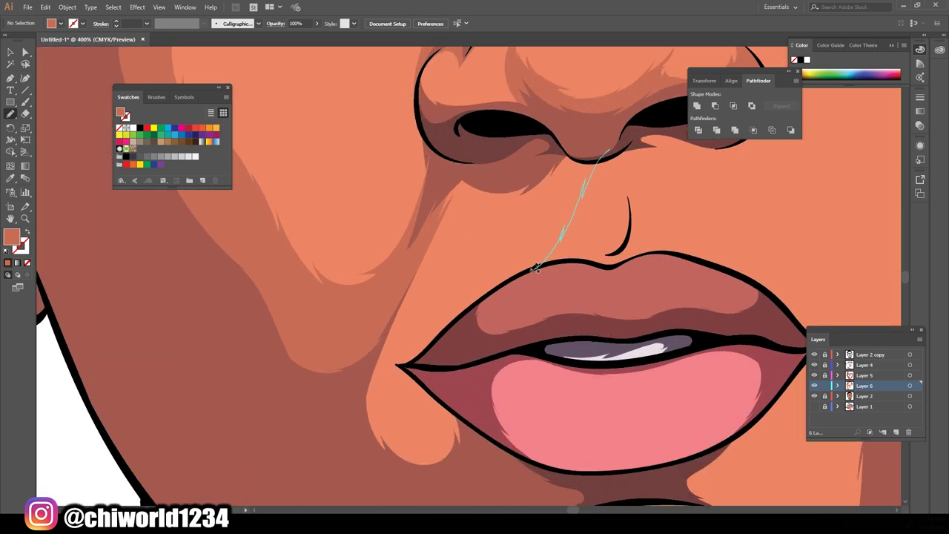
pyautogui.moveTo(400, 364); pyautogui.dragTo(393, 366)
pyautogui.scroll(-1, 400, 385)
pyautogui.moveTo(391, 428); pyautogui.dragTo(417, 432)
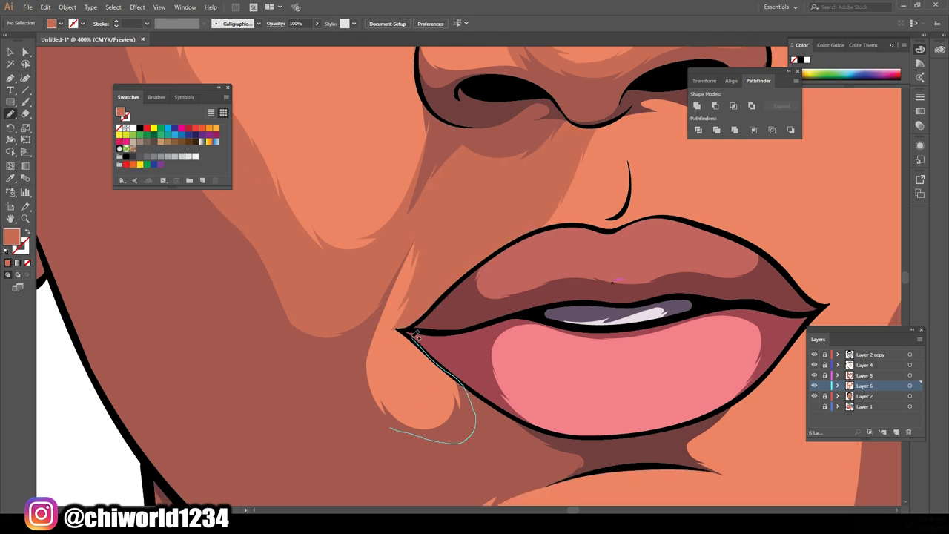
pyautogui.moveTo(417, 335); pyautogui.dragTo(359, 378)
pyautogui.keyDown('alt'); pyautogui.scroll(-2, 445, 470); pyautogui.keyUp('alt')
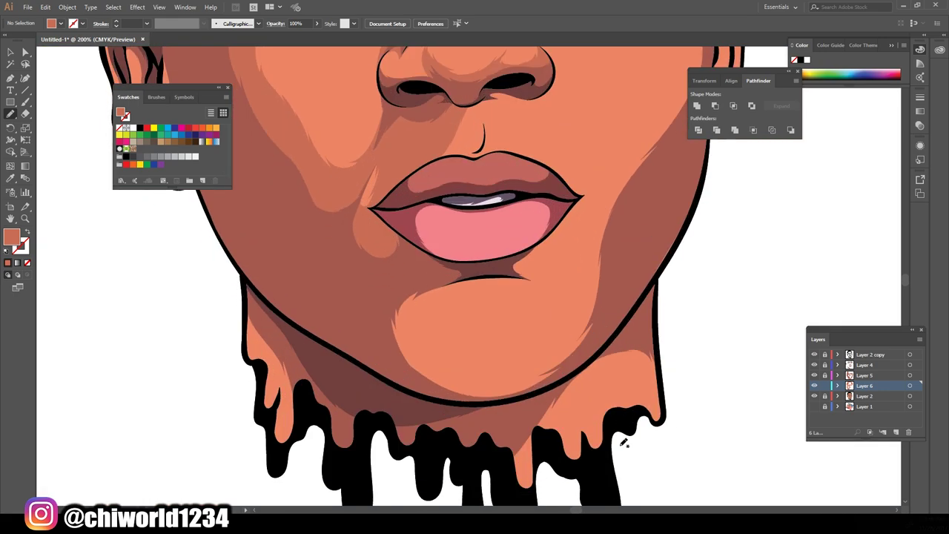
pyautogui.moveTo(428, 311)
pyautogui.mouseDown()
pyautogui.moveTo(602, 321)
pyautogui.moveTo(505, 273)
pyautogui.mouseUp()
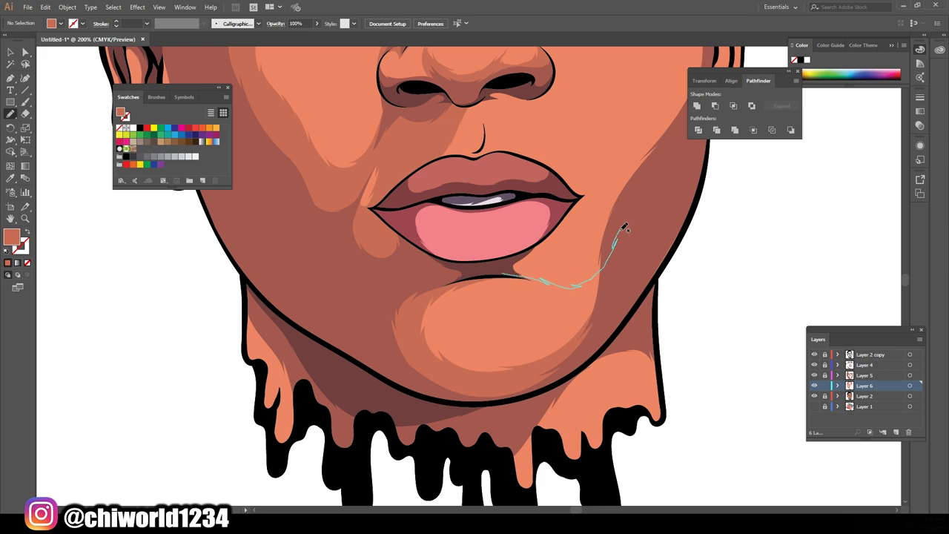
# Step: Add darker shadow shapes right of the mouth and at the lip corner
pyautogui.moveTo(586, 194); pyautogui.dragTo(583, 196)
pyautogui.keyDown('alt'); pyautogui.scroll(1, 519, 223); pyautogui.keyUp('alt')
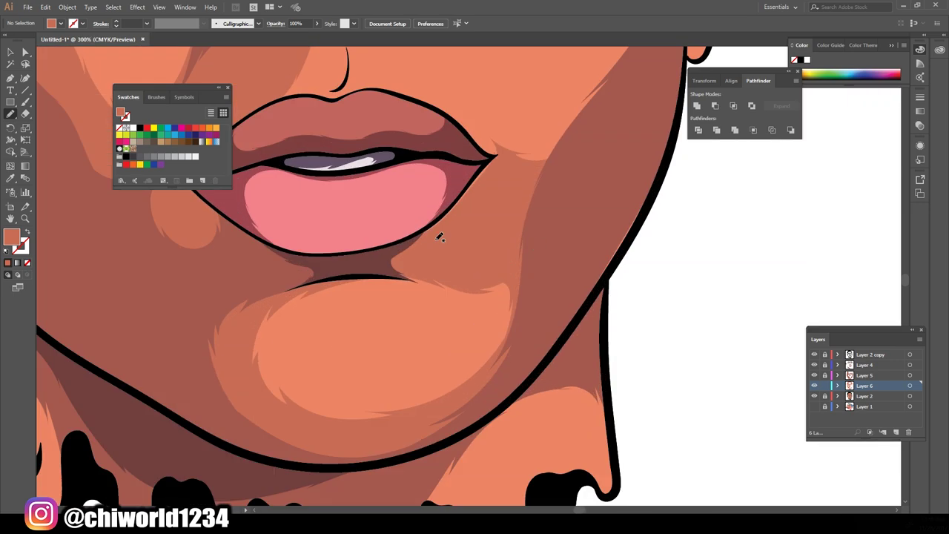
pyautogui.moveTo(490, 160); pyautogui.dragTo(490, 162)
pyautogui.keyDown('alt'); pyautogui.scroll(-3, 578, 345); pyautogui.keyUp('alt')
pyautogui.keyDown('alt'); pyautogui.scroll(2, 407, 218); pyautogui.keyUp('alt')
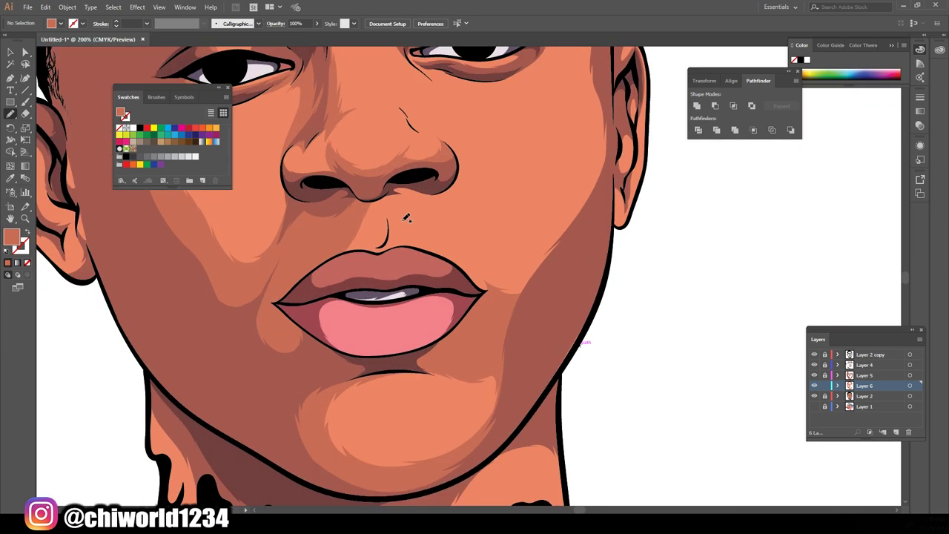
pyautogui.keyDown('alt'); pyautogui.scroll(2, 537, 234); pyautogui.keyUp('alt')
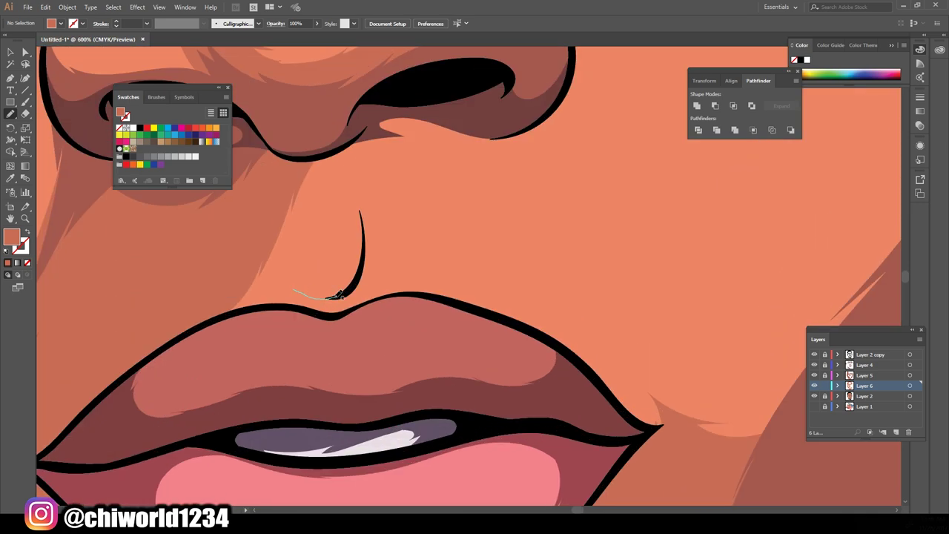
# Step: Draw shadows beside the nostril and mouth corner, with a long shadow along the right cheek
pyautogui.moveTo(356, 201); pyautogui.dragTo(313, 275)
pyautogui.keyDown('alt'); pyautogui.scroll(-2, 710, 380); pyautogui.keyUp('alt')
pyautogui.moveTo(432, 239); pyautogui.dragTo(468, 254)
pyautogui.moveTo(509, 403); pyautogui.dragTo(539, 373)
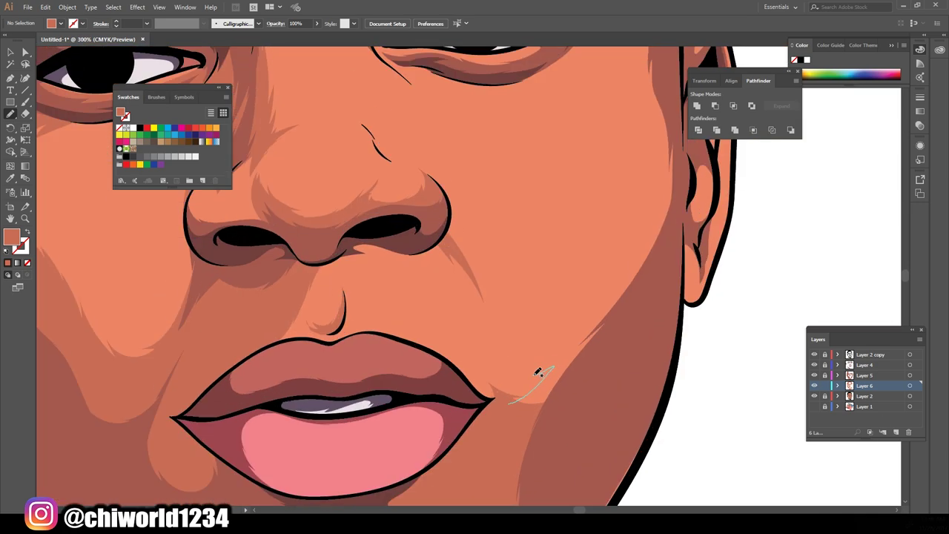
pyautogui.moveTo(594, 249); pyautogui.dragTo(519, 437)
pyautogui.keyDown('alt'); pyautogui.scroll(-3, 536, 434); pyautogui.keyUp('alt')
pyautogui.keyDown('alt'); pyautogui.scroll(2, 588, 390); pyautogui.keyUp('alt')
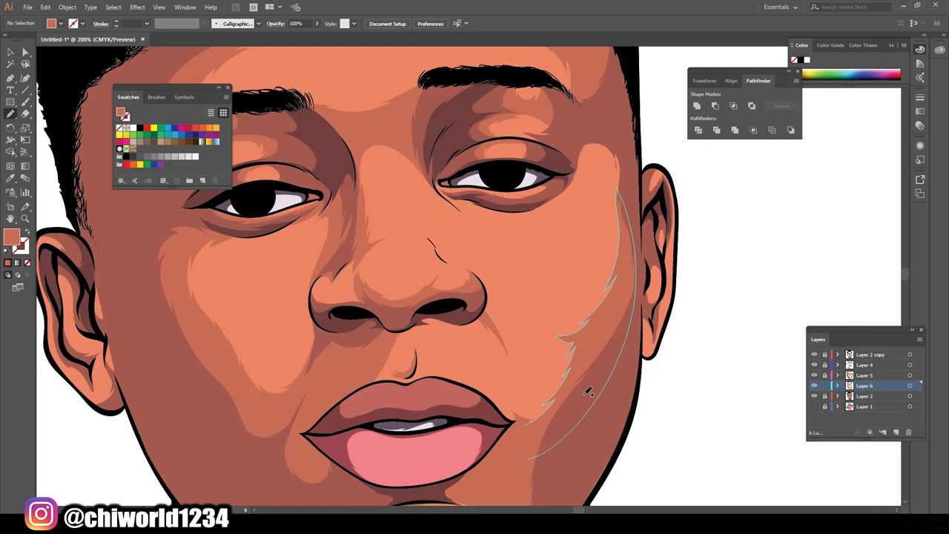
pyautogui.keyDown('alt'); pyautogui.scroll(-2, 544, 315); pyautogui.keyUp('alt')
pyautogui.keyDown('alt'); pyautogui.scroll(2, 701, 447); pyautogui.keyUp('alt')
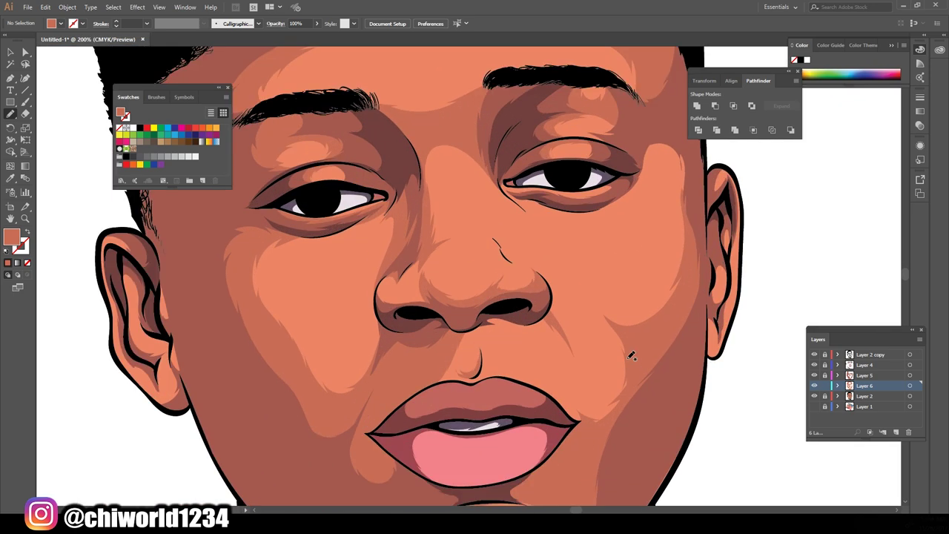
pyautogui.scroll(3, 634, 404)
# Step: Add a shadow shape along the right cheek near the ear
pyautogui.moveTo(690, 323); pyautogui.dragTo(681, 273)
pyautogui.moveTo(590, 277); pyautogui.dragTo(591, 280)
pyautogui.keyDown('alt'); pyautogui.scroll(-3, 663, 396); pyautogui.keyUp('alt')
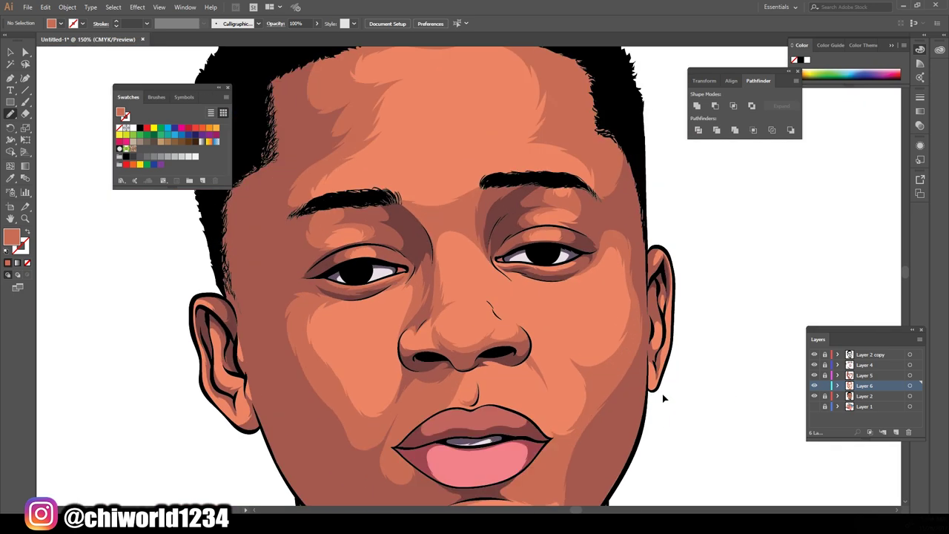
pyautogui.keyDown('alt'); pyautogui.scroll(4, 586, 350); pyautogui.keyUp('alt')
pyautogui.keyDown('alt'); pyautogui.scroll(-3, 701, 447); pyautogui.keyUp('alt')
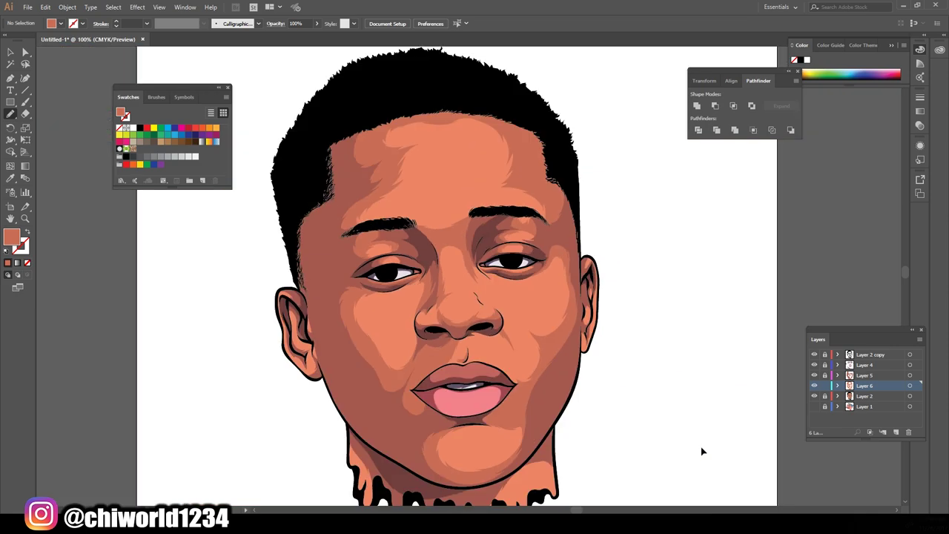
pyautogui.keyDown('alt'); pyautogui.scroll(5, 508, 328); pyautogui.keyUp('alt')
# Step: Draw a small under-eye shape and a shape from the drips up the lower chin
pyautogui.moveTo(289, 233); pyautogui.dragTo(643, 268)
pyautogui.moveTo(376, 264); pyautogui.dragTo(311, 244)
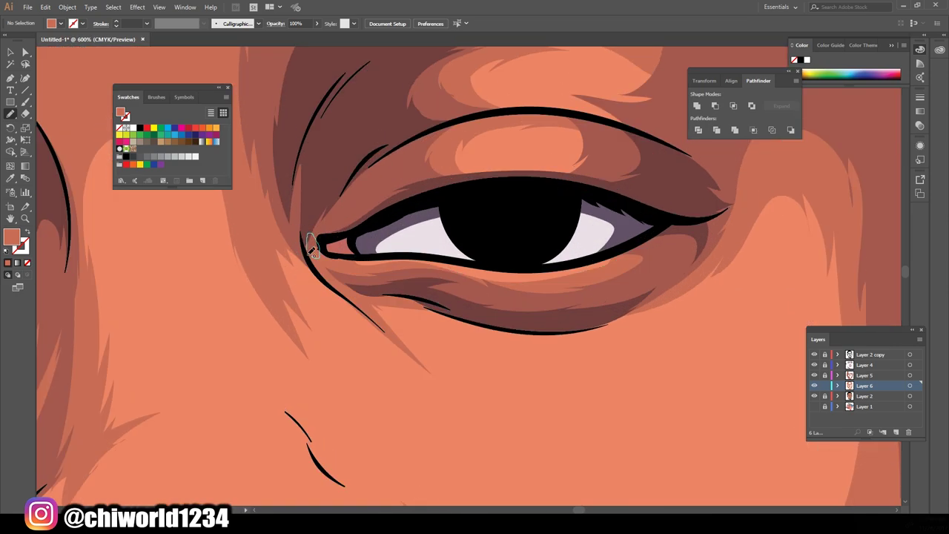
pyautogui.keyDown('alt'); pyautogui.scroll(-3, 626, 415); pyautogui.keyUp('alt')
pyautogui.keyDown('alt'); pyautogui.scroll(4, 628, 403); pyautogui.keyUp('alt')
pyautogui.keyDown('alt'); pyautogui.scroll(-3, 435, 364); pyautogui.keyUp('alt')
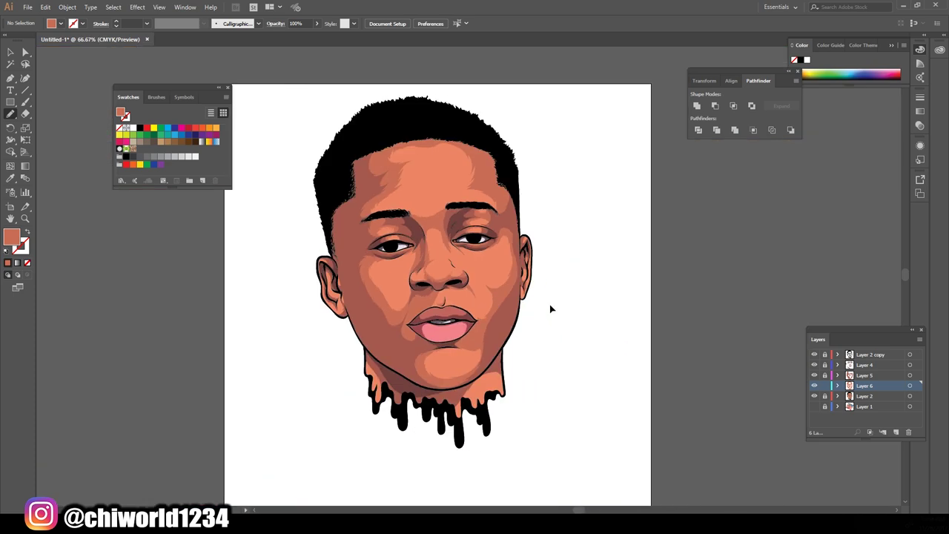
pyautogui.keyDown('alt'); pyautogui.scroll(5, 546, 299); pyautogui.keyUp('alt')
pyautogui.keyDown('alt'); pyautogui.scroll(-3, 534, 319); pyautogui.keyUp('alt')
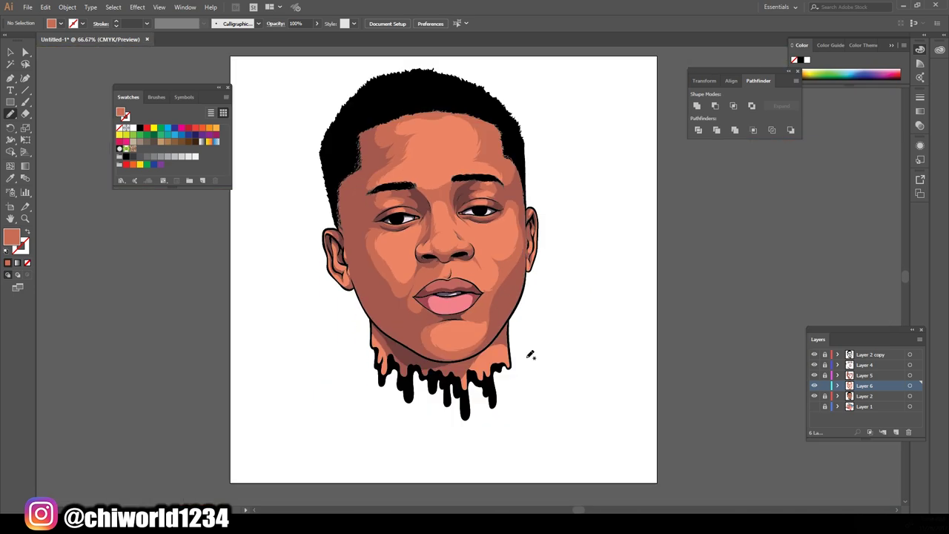
pyautogui.keyDown('alt'); pyautogui.scroll(4, 558, 354); pyautogui.keyUp('alt')
pyautogui.moveTo(448, 443); pyautogui.dragTo(233, 348)
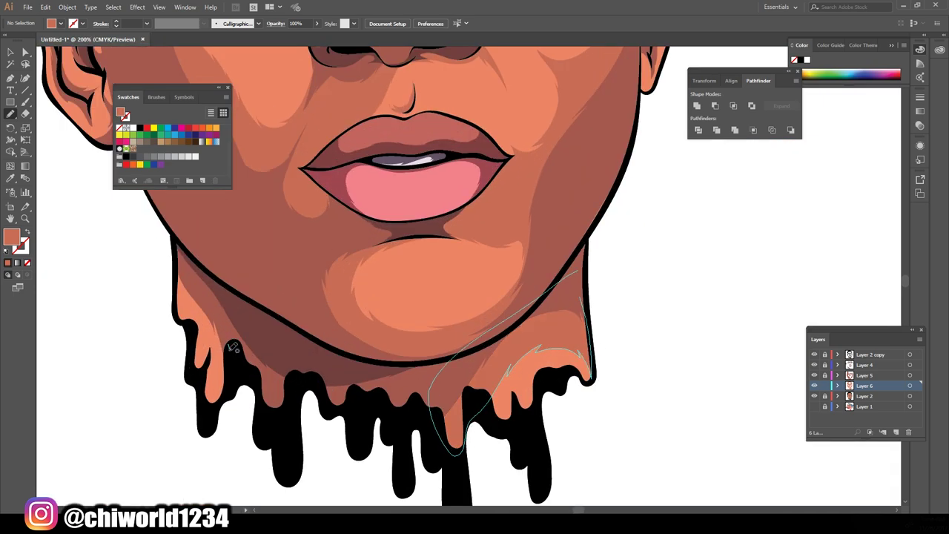
pyautogui.moveTo(194, 317); pyautogui.dragTo(191, 321)
pyautogui.keyDown('alt'); pyautogui.scroll(-3, 627, 361); pyautogui.keyUp('alt')
# Step: Set a darker red fill and draw a shading shape on the upper lip
pyautogui.keyDown('alt'); pyautogui.scroll(3, 656, 271); pyautogui.keyUp('alt')
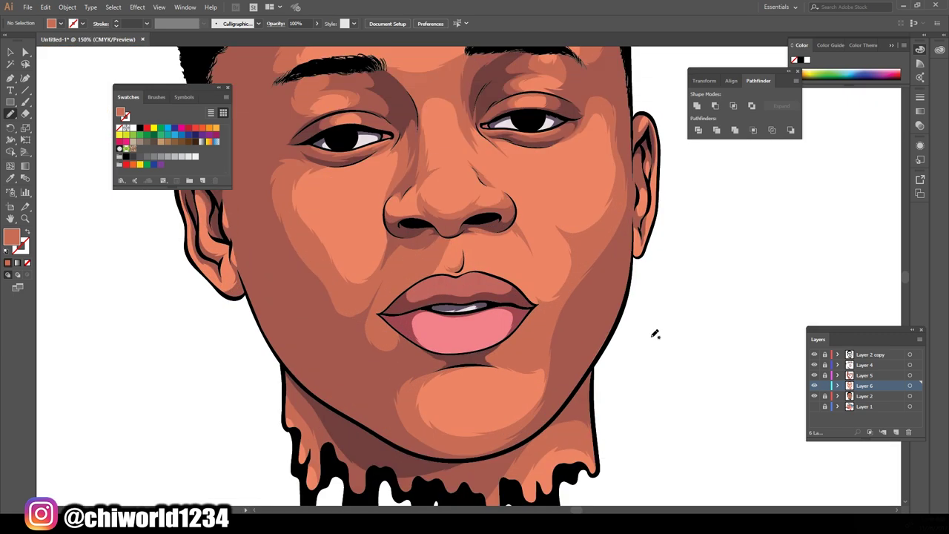
pyautogui.keyDown('alt'); pyautogui.scroll(3, 445, 297); pyautogui.keyUp('alt')
pyautogui.doubleClick(11, 236)
pyautogui.click(571, 195)
pyautogui.moveTo(618, 161); pyautogui.dragTo(391, 180)
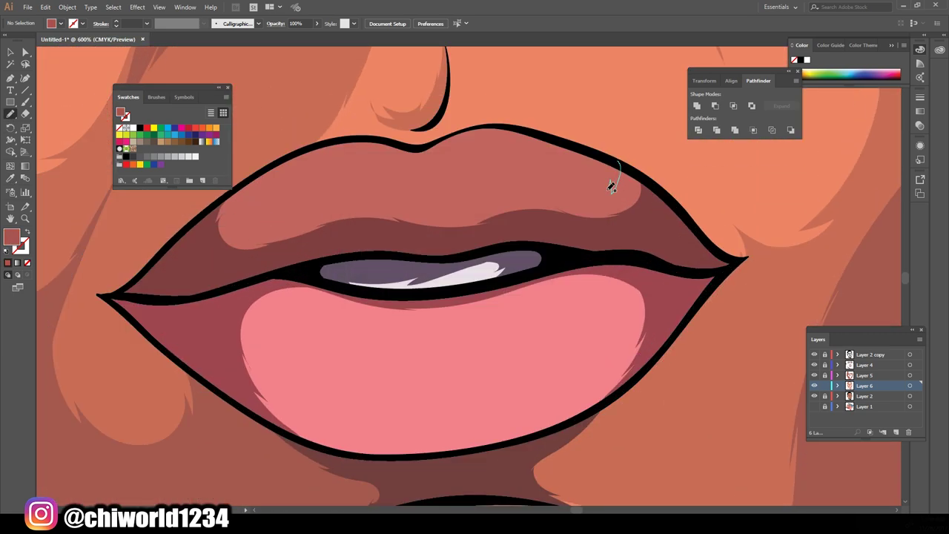
pyautogui.moveTo(279, 198); pyautogui.dragTo(274, 205)
pyautogui.scroll(-3, 499, 229)
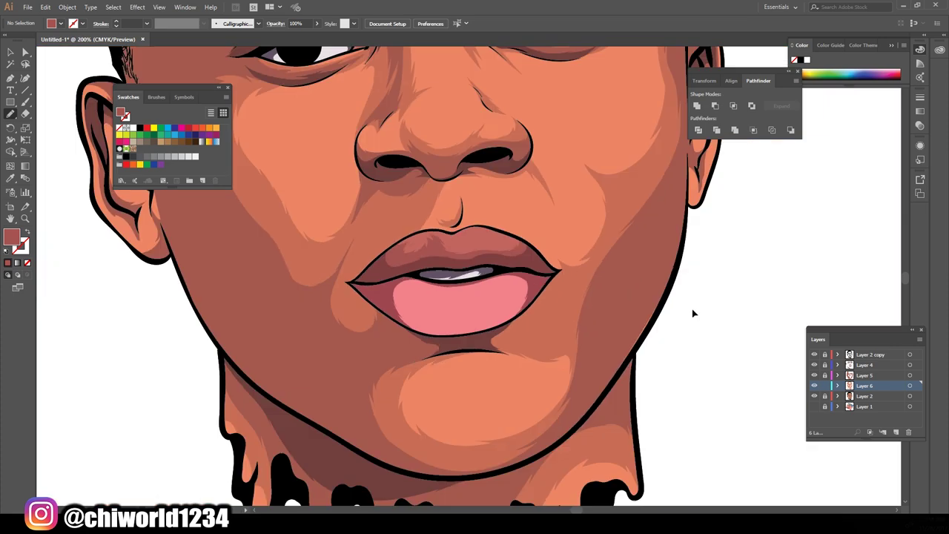
pyautogui.scroll(3, 692, 309)
# Step: Sample the lower lip pink, brighten it to DD6F6F, and shade across the lower lip
pyautogui.press('i')
pyautogui.click(289, 245)
pyautogui.doubleClick(11, 236)
pyautogui.click(411, 206)
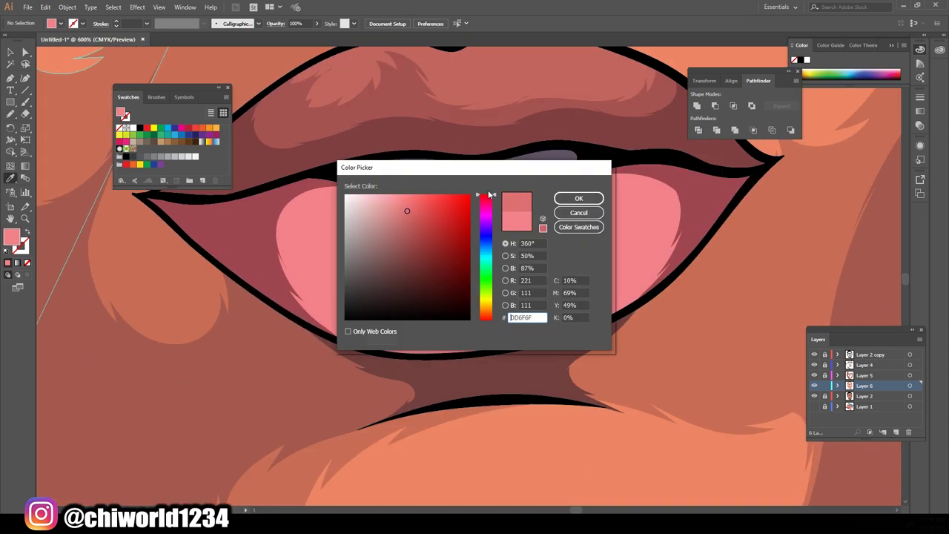
pyautogui.click(578, 198)
pyautogui.press('n')
pyautogui.moveTo(676, 204); pyautogui.dragTo(275, 202)
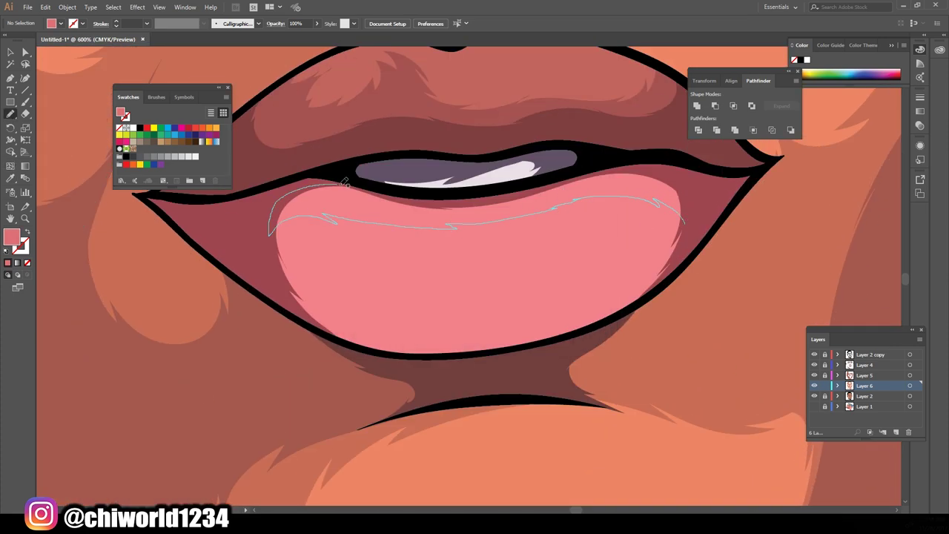
pyautogui.moveTo(678, 194)
pyautogui.mouseDown()
pyautogui.moveTo(620, 287)
pyautogui.moveTo(269, 206)
pyautogui.mouseUp()
pyautogui.hotkey('ctrl', '0')
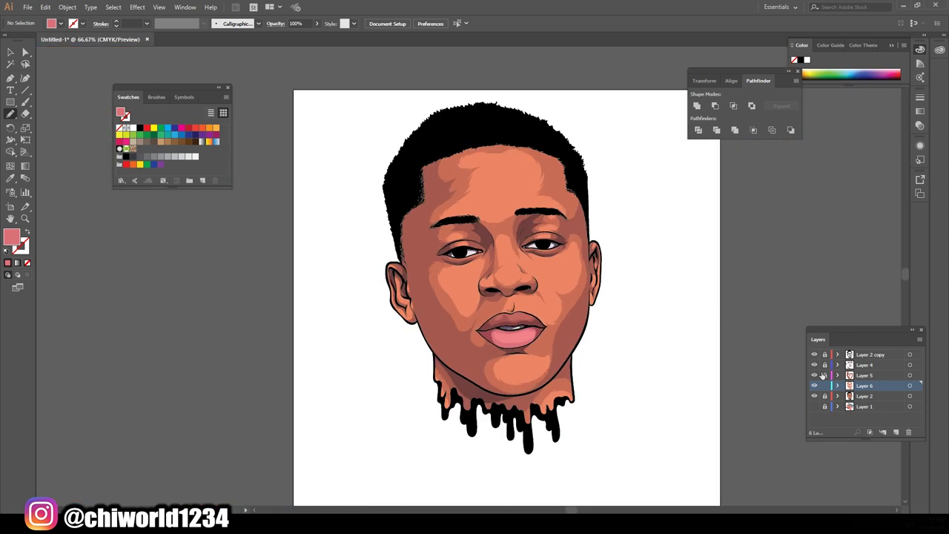
# Step: On Layer 5, sample the darker red shading and add a stroke beside the temple
pyautogui.click(864, 375)
pyautogui.press('i')
pyautogui.click(512, 326)
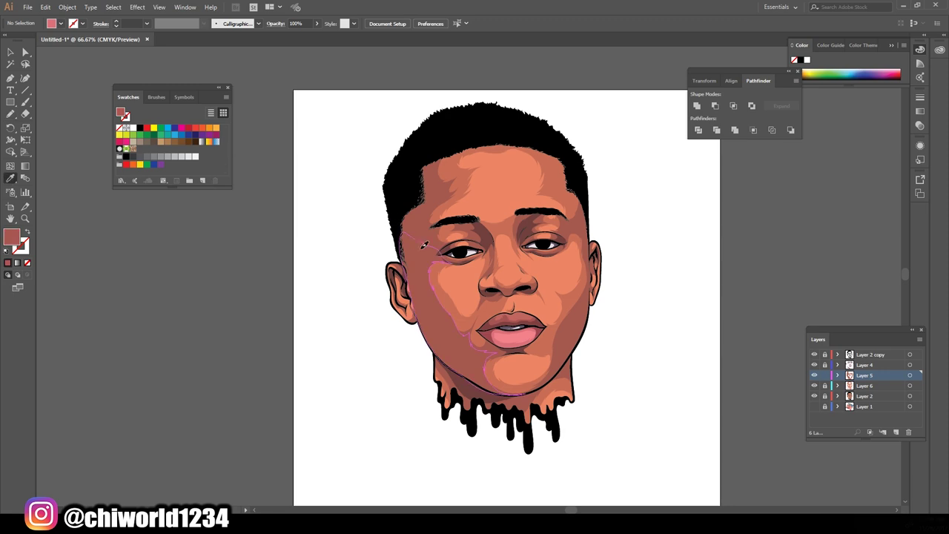
pyautogui.scroll(3, 538, 204)
pyautogui.scroll(2, 886, 260)
pyautogui.moveTo(634, 300); pyautogui.dragTo(581, 209)
pyautogui.hotkey('ctrl', '0')
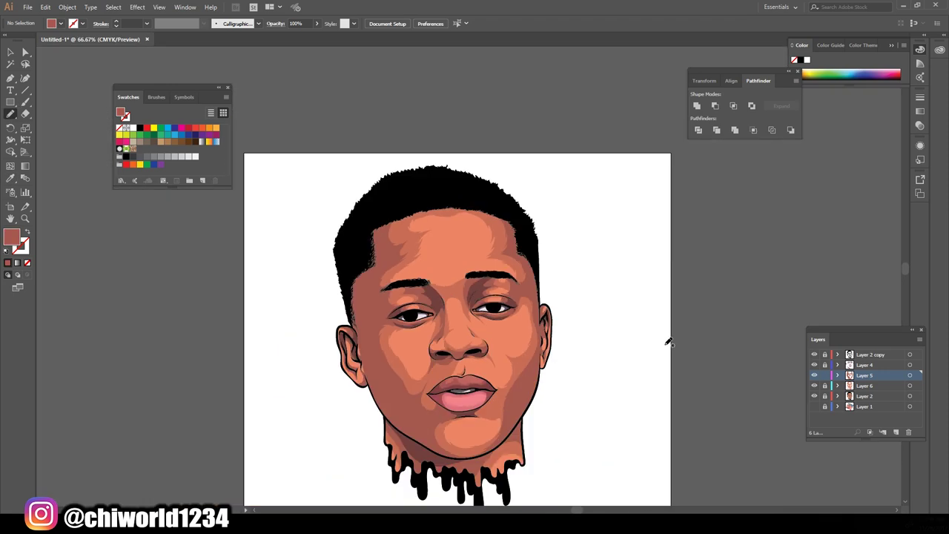
# Step: Select all shading paths and use Recolor Artwork to shift their hue from 7 to 0
pyautogui.press('v')
pyautogui.hotkey('ctrl', 'a')
pyautogui.hotkey('ctrl', '+')
pyautogui.click(45, 7)
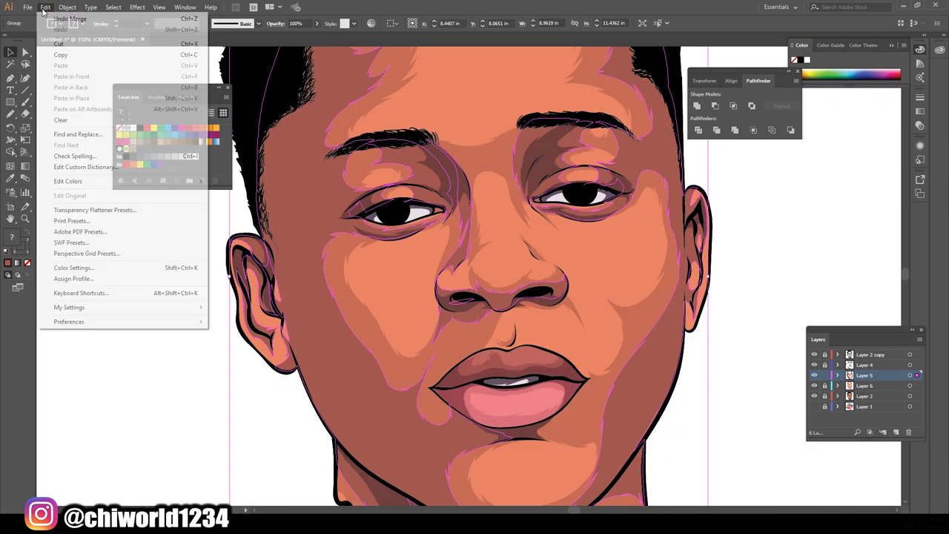
pyautogui.click(319, 236)
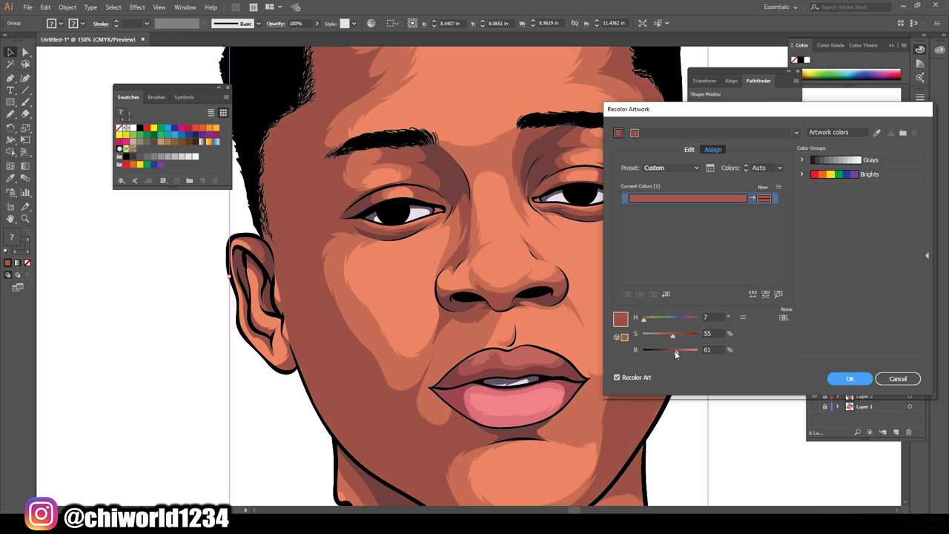
pyautogui.moveTo(645, 319); pyautogui.dragTo(641, 319)
pyautogui.click(850, 378)
pyautogui.click(713, 373)
pyautogui.hotkey('ctrl', '0')
pyautogui.hotkey('ctrl', '1')
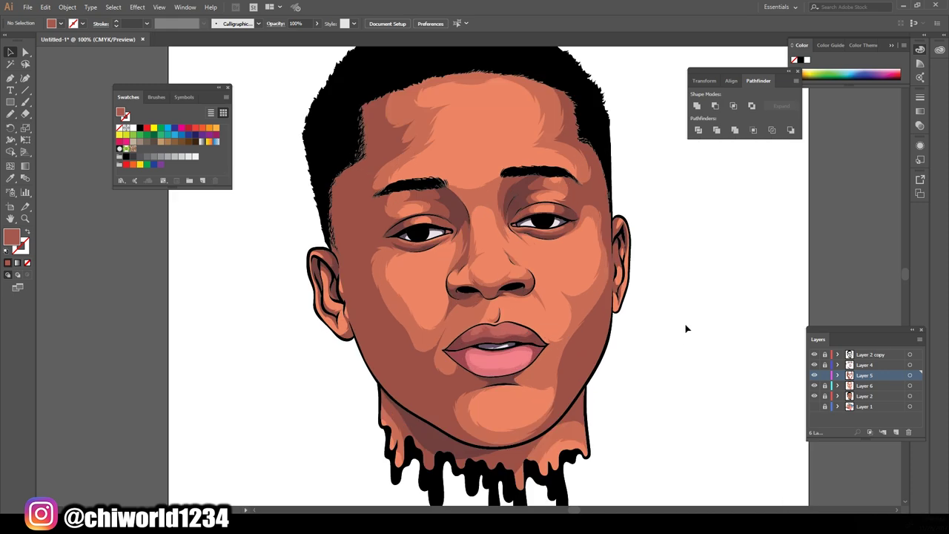
pyautogui.hotkey('ctrl', '-')
# Step: Lock Layer 5, create and activate Layer 7, and sample the face skin colour as fill
pyautogui.click(824, 376)
pyautogui.click(864, 406)
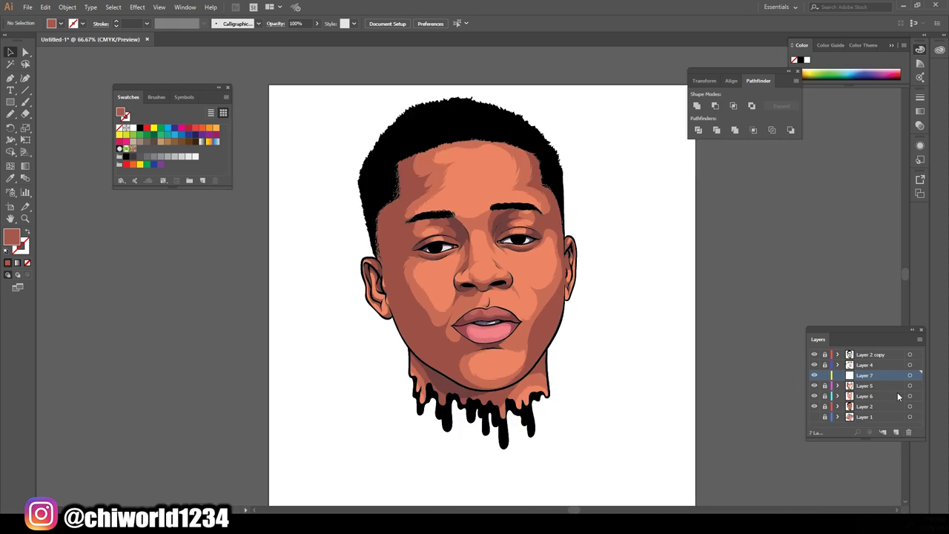
pyautogui.click(896, 432)
pyautogui.hotkey('ctrl', '+')
pyautogui.hotkey('ctrl', '+')
pyautogui.press('i')
pyautogui.click(409, 253)
pyautogui.doubleClick(11, 237)
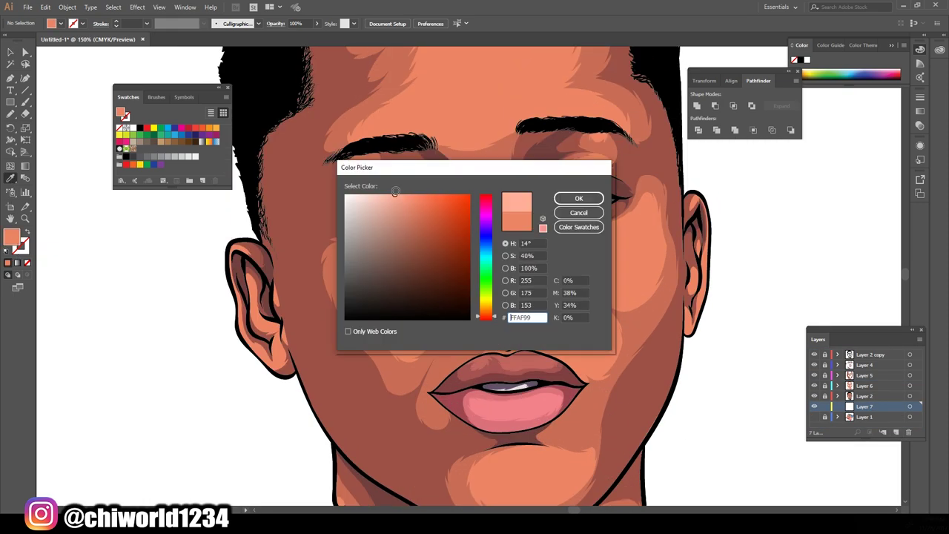
# Step: Move Layer 7 above Layer 2 and draw light peach highlights on the nose bridge and tip
pyautogui.click(577, 197)
pyautogui.press('n')
pyautogui.moveTo(865, 406); pyautogui.dragTo(864, 393)
pyautogui.moveTo(487, 189); pyautogui.dragTo(496, 219)
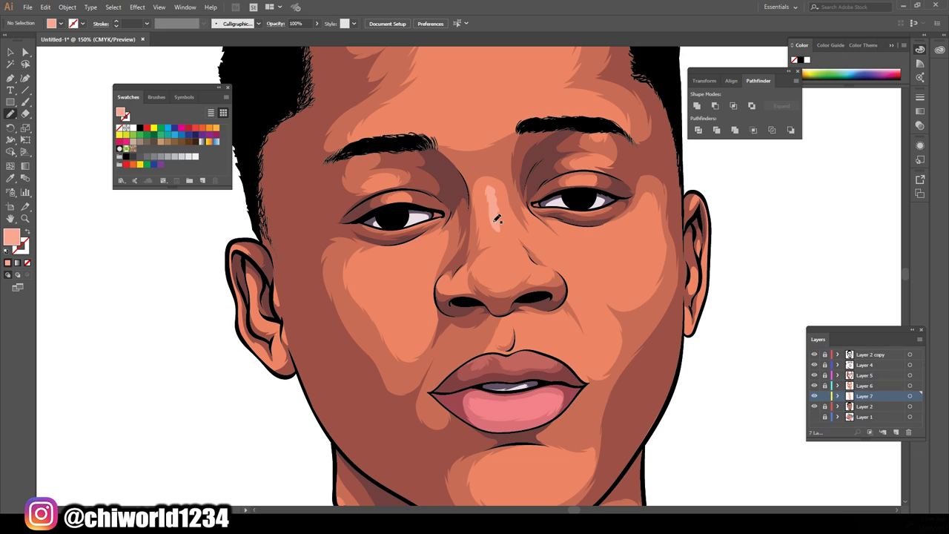
pyautogui.moveTo(497, 277); pyautogui.dragTo(492, 276)
pyautogui.scroll(-3, 564, 312)
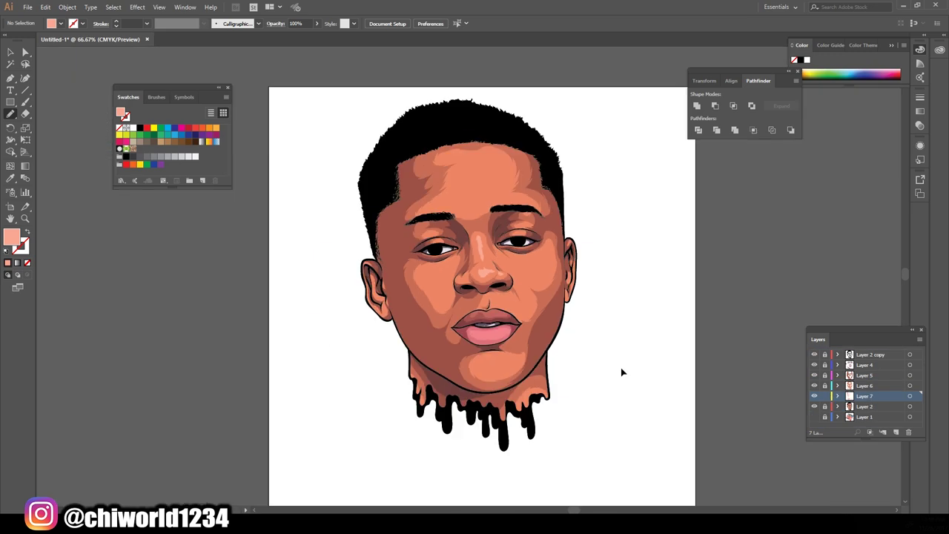
pyautogui.scroll(3, 574, 244)
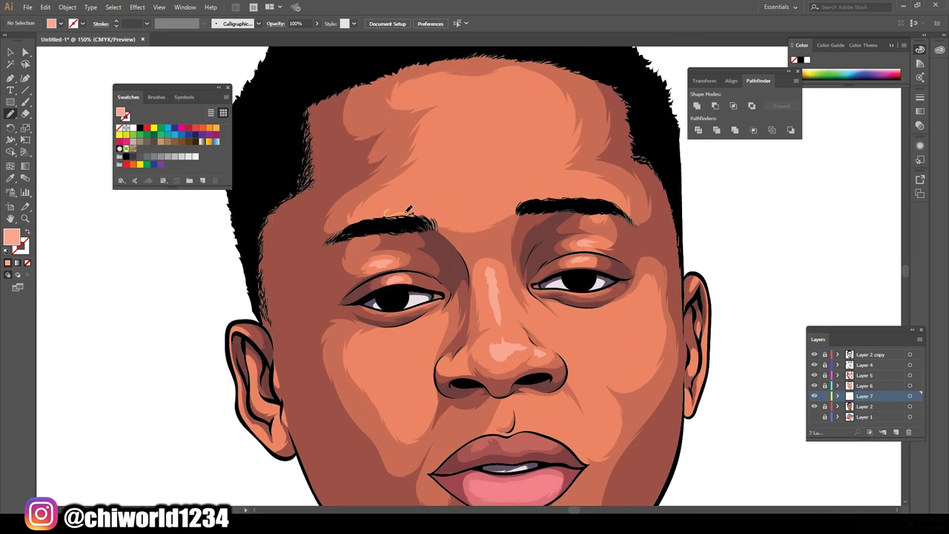
# Step: Add light peach highlights on the forehead and the cheek under the eye
pyautogui.moveTo(405, 215); pyautogui.dragTo(430, 149)
pyautogui.scroll(-2, 629, 388)
pyautogui.hscroll(1, 629, 389)
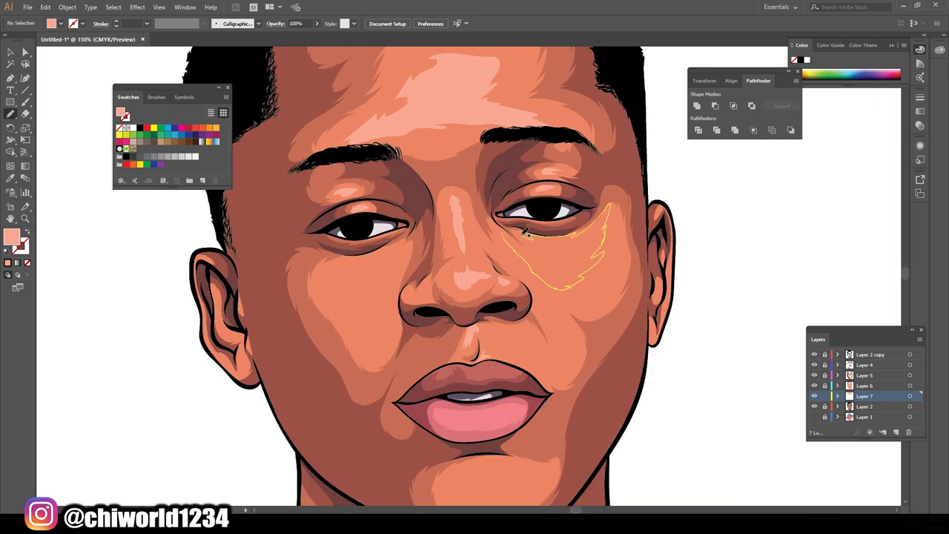
pyautogui.moveTo(526, 233); pyautogui.dragTo(525, 233)
pyautogui.moveTo(497, 229); pyautogui.dragTo(531, 245)
pyautogui.scroll(-3, 593, 326)
pyautogui.scroll(3, 594, 327)
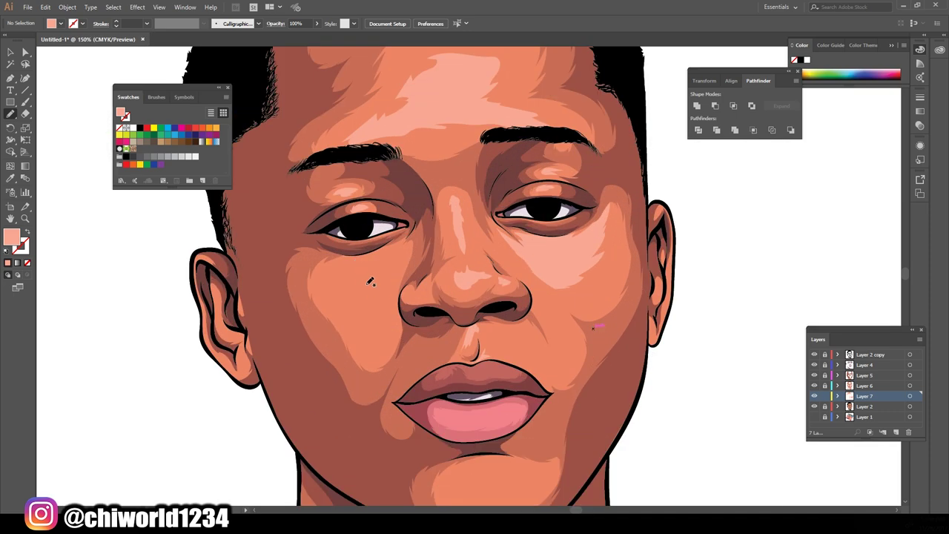
pyautogui.scroll(-2, 384, 384)
# Step: Set a lighter pink fill and add soft pink highlights on the upper and lower lips
pyautogui.hotkey('ctrl', '0')
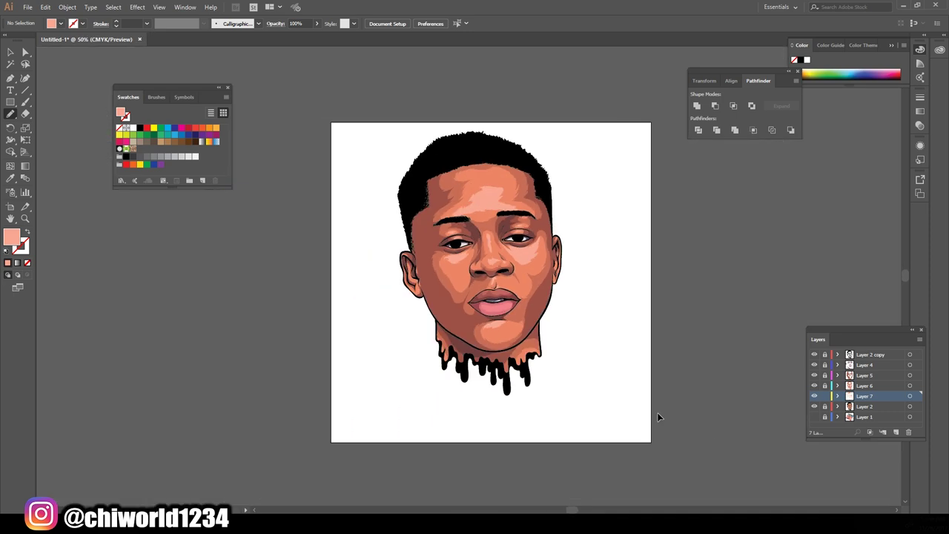
pyautogui.scroll(3, 657, 412)
pyautogui.doubleClick(11, 237)
pyautogui.press('Return')
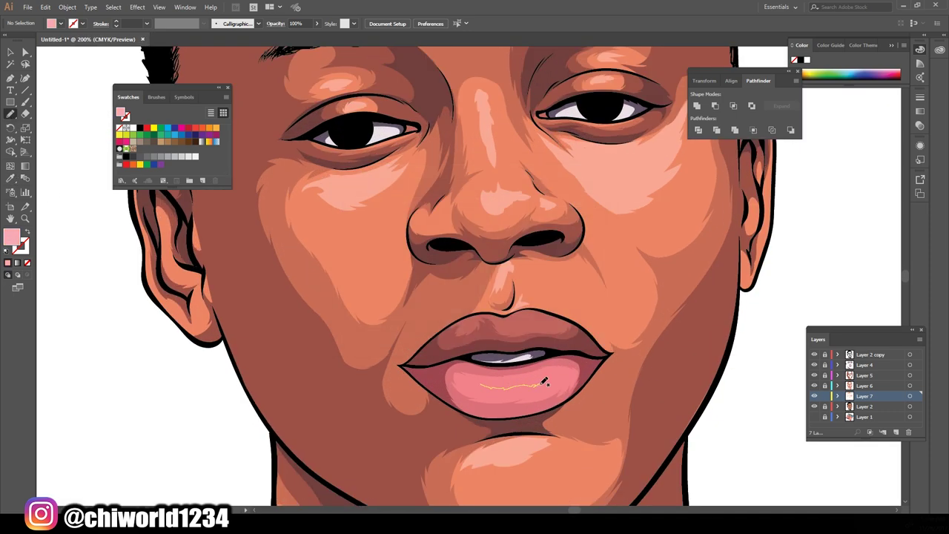
pyautogui.press('i')
pyautogui.click(384, 309)
pyautogui.doubleClick(11, 237)
pyautogui.click(569, 199)
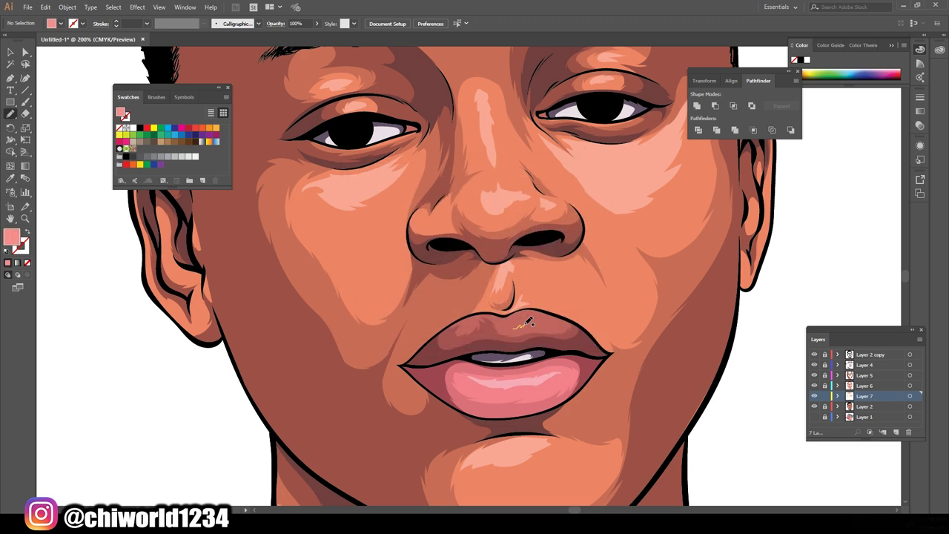
pyautogui.hotkey('ctrl', '0')
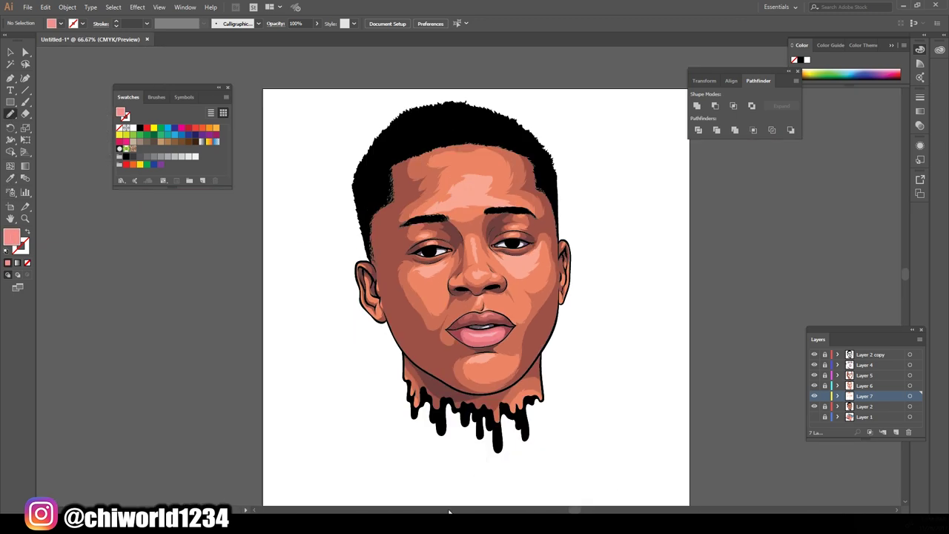
pyautogui.scroll(2, 611, 407)
pyautogui.scroll(-2, 734, 361)
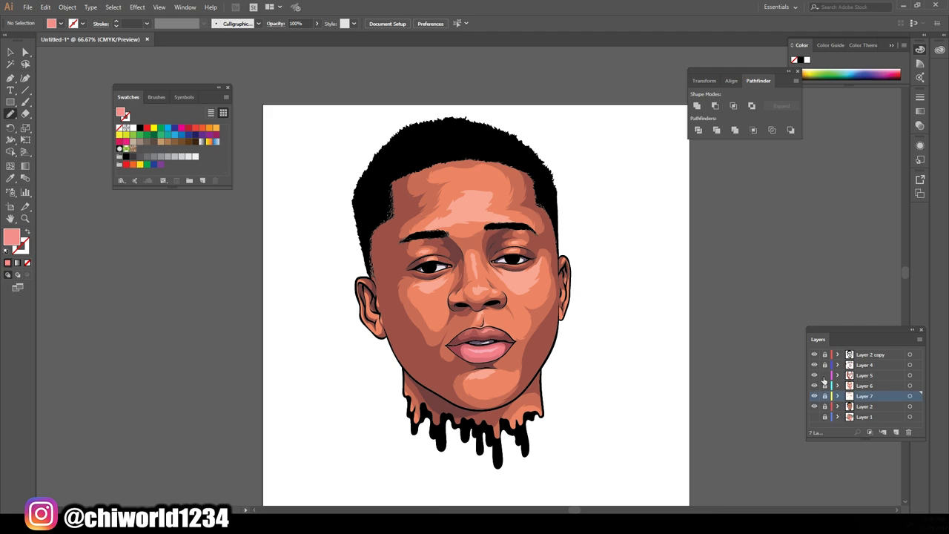
pyautogui.scroll(2, 339, 214)
# Step: Sample the dark brown skin tone and trace shadow strokes along the hairline and chin edge
pyautogui.click(335, 217)
pyautogui.scroll(2, 640, 403)
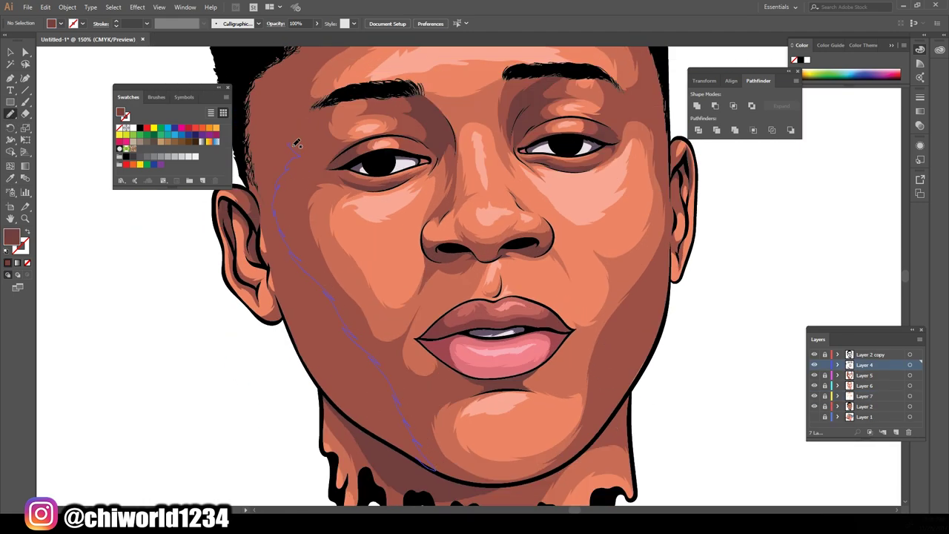
pyautogui.moveTo(297, 143); pyautogui.dragTo(252, 142)
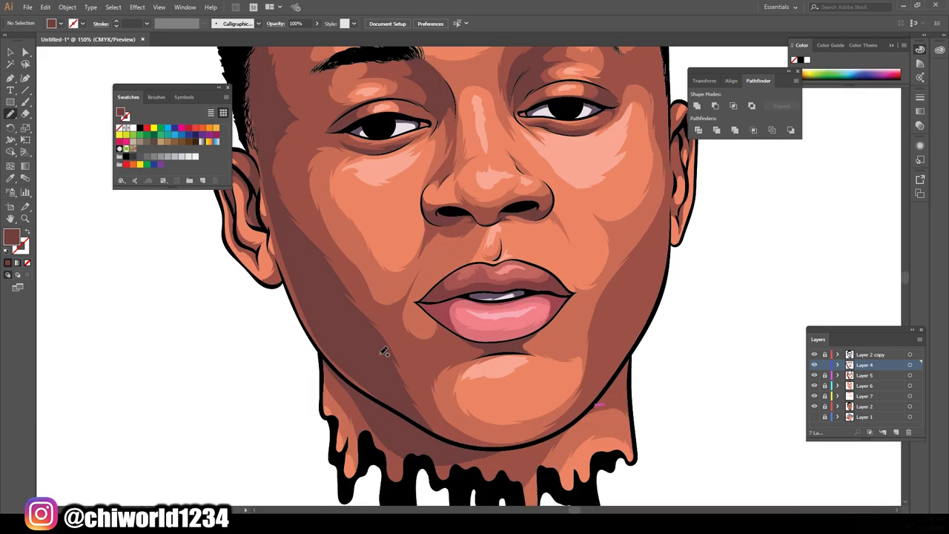
pyautogui.scroll(5, 378, 297)
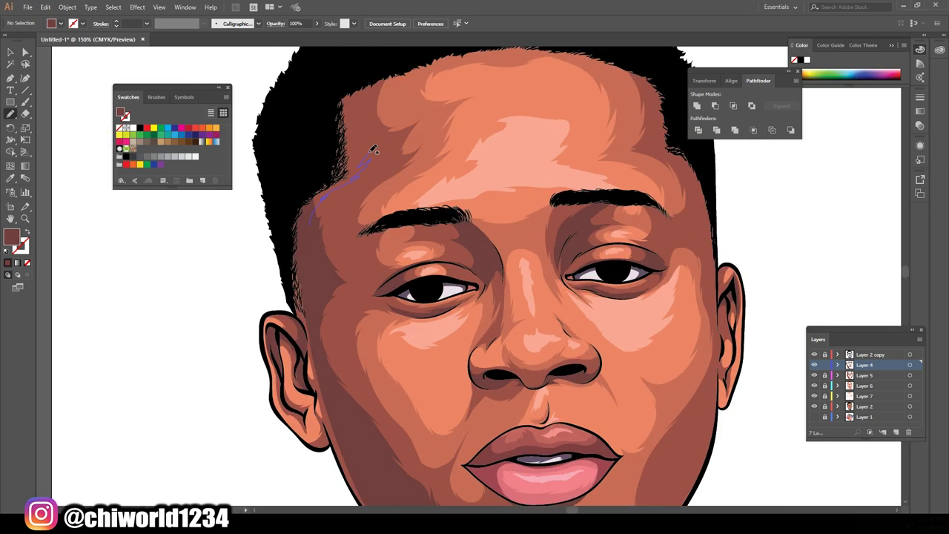
pyautogui.hotkey('ctrl', '0')
pyautogui.scroll(4, 508, 434)
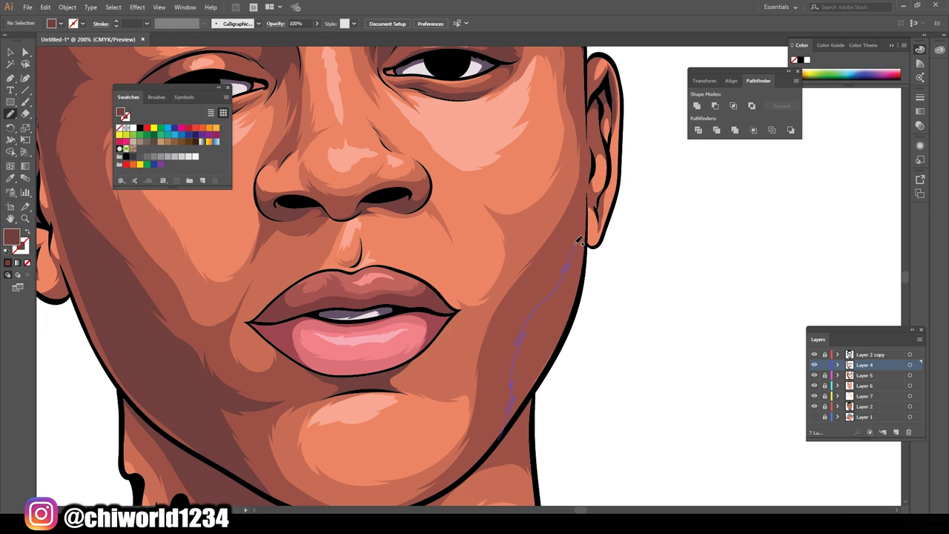
pyautogui.hotkey('ctrl', '0')
pyautogui.scroll(3, 640, 394)
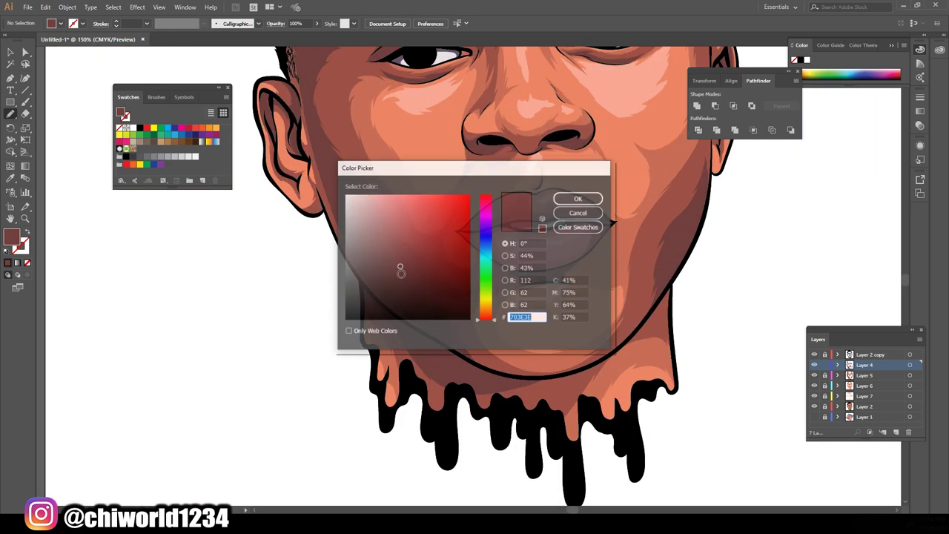
pyautogui.click(579, 199)
pyautogui.scroll(2, 475, 341)
pyautogui.moveTo(380, 427); pyautogui.dragTo(361, 432)
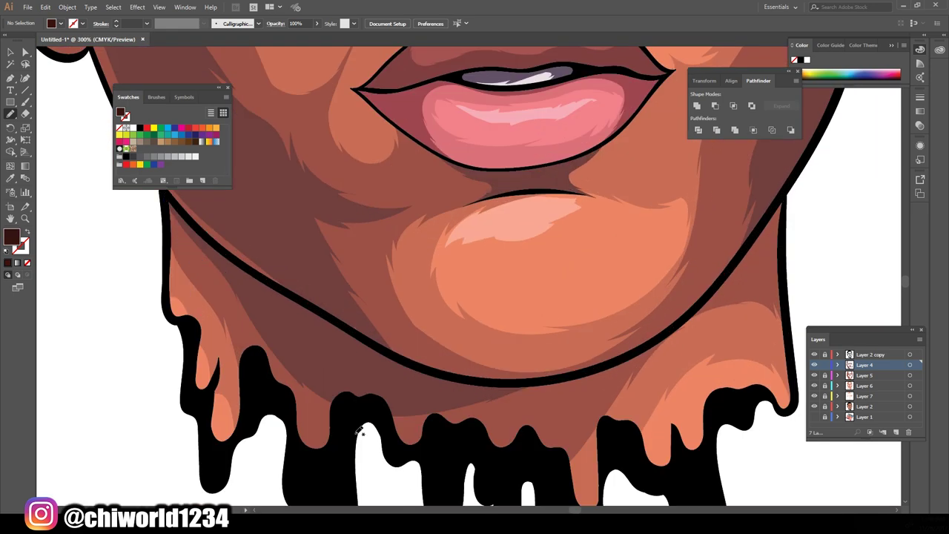
pyautogui.hotkey('ctrl', '0')
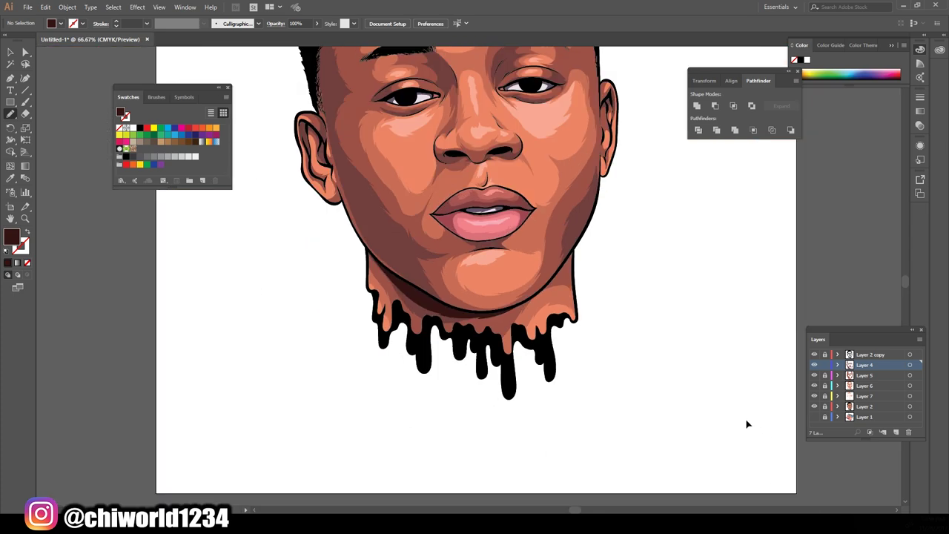
pyautogui.scroll(2, 540, 377)
# Step: Draw dark brown shadow shapes inside both nostrils
pyautogui.press('i')
pyautogui.click(11, 113)
pyautogui.hotkey('ctrl', '0')
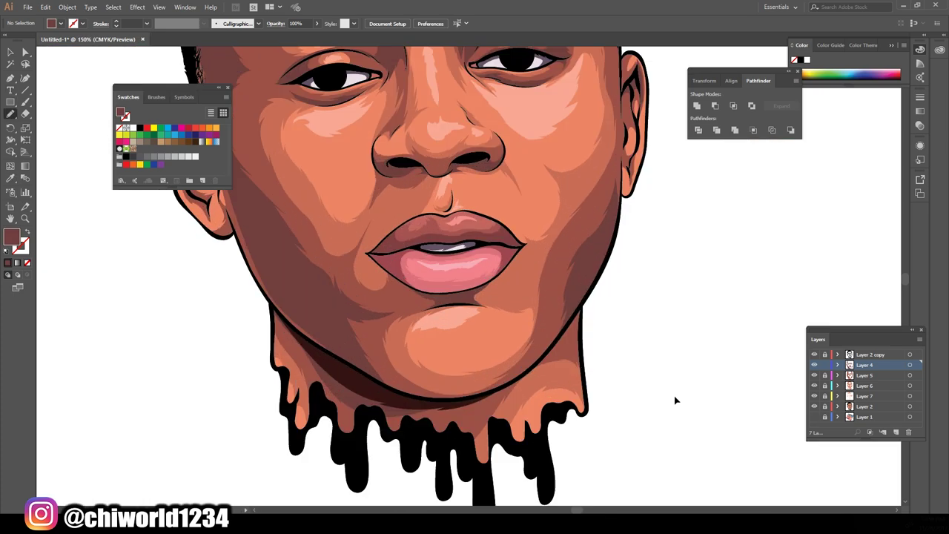
pyautogui.scroll(1, 674, 398)
pyautogui.scroll(3, 434, 272)
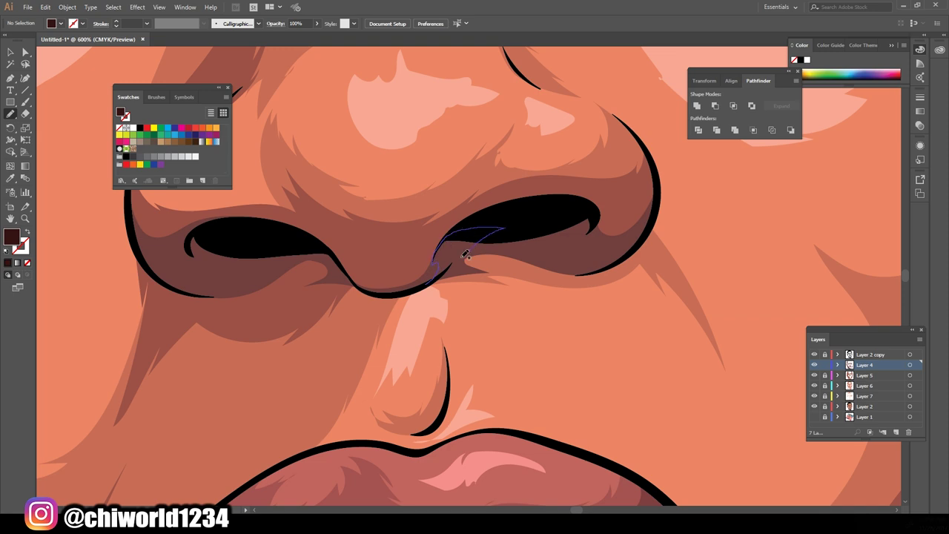
pyautogui.moveTo(498, 239)
pyautogui.mouseDown()
pyautogui.moveTo(553, 221)
pyautogui.moveTo(498, 239)
pyautogui.mouseUp()
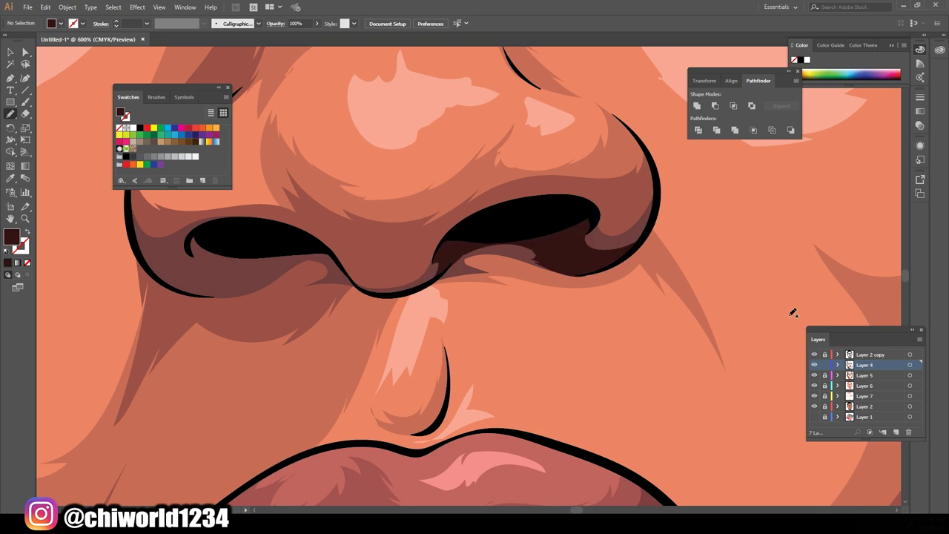
pyautogui.hotkey('ctrl', '0')
pyautogui.scroll(5, 274, 276)
pyautogui.moveTo(274, 275); pyautogui.dragTo(414, 280)
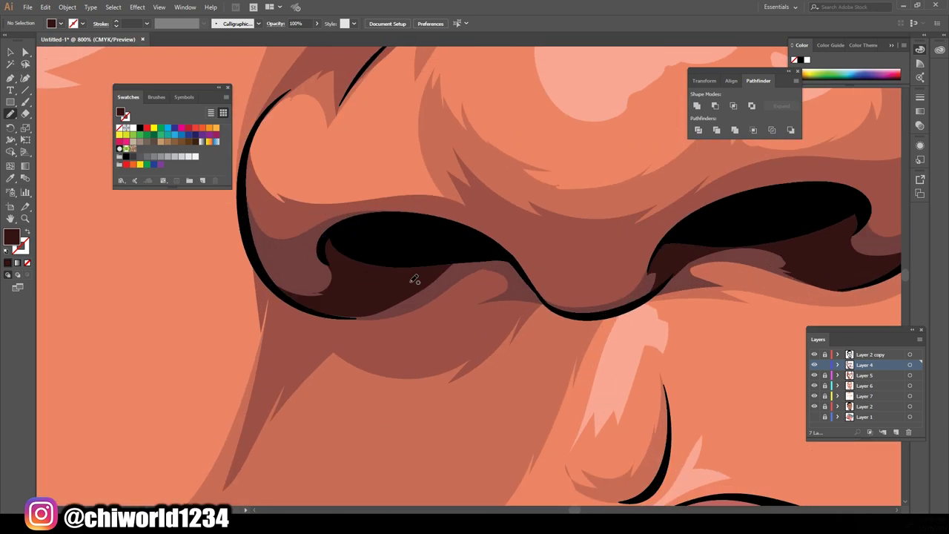
pyautogui.moveTo(512, 267); pyautogui.dragTo(294, 278)
pyautogui.hotkey('ctrl', '0')
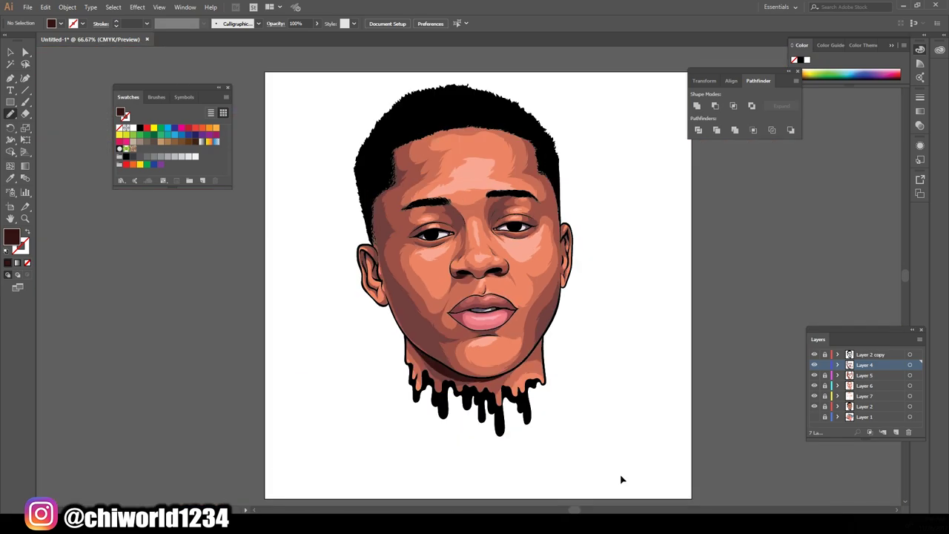
pyautogui.hotkey('ctrl', '1')
pyautogui.scroll(4, 582, 275)
# Step: Add dark shadows inside the right and left ears
pyautogui.moveTo(632, 145); pyautogui.dragTo(630, 143)
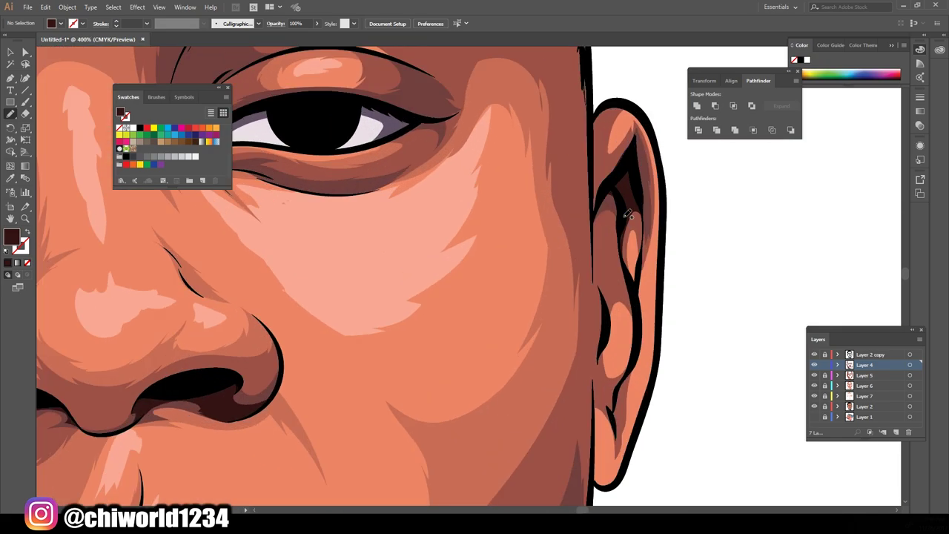
pyautogui.hotkey('ctrl', '0')
pyautogui.scroll(5, 267, 311)
pyautogui.moveTo(369, 375); pyautogui.dragTo(366, 342)
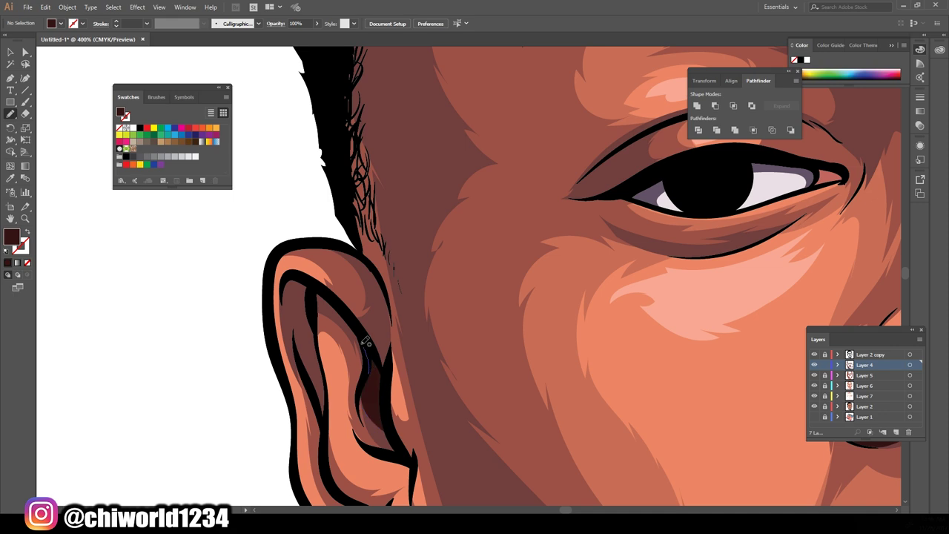
pyautogui.moveTo(312, 277); pyautogui.dragTo(310, 276)
pyautogui.hotkey('ctrl', '0')
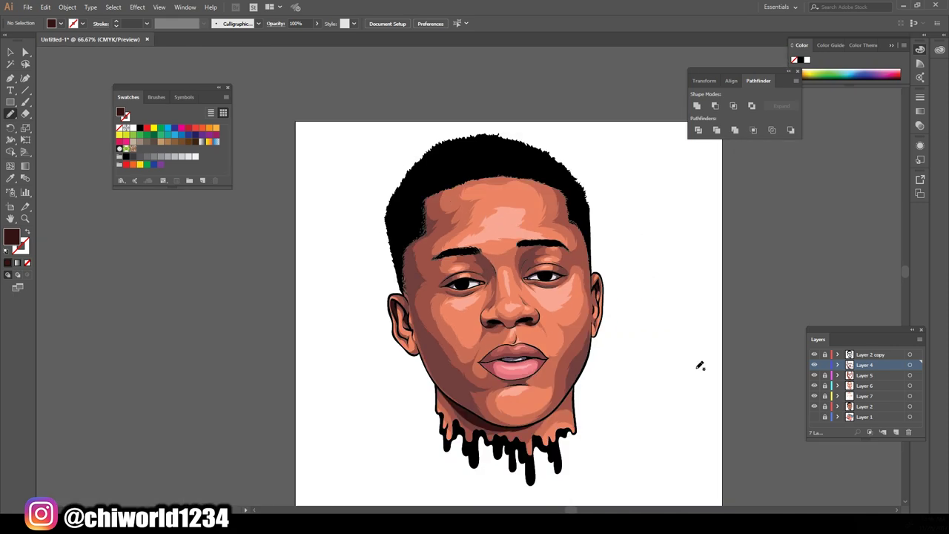
pyautogui.scroll(5, 718, 438)
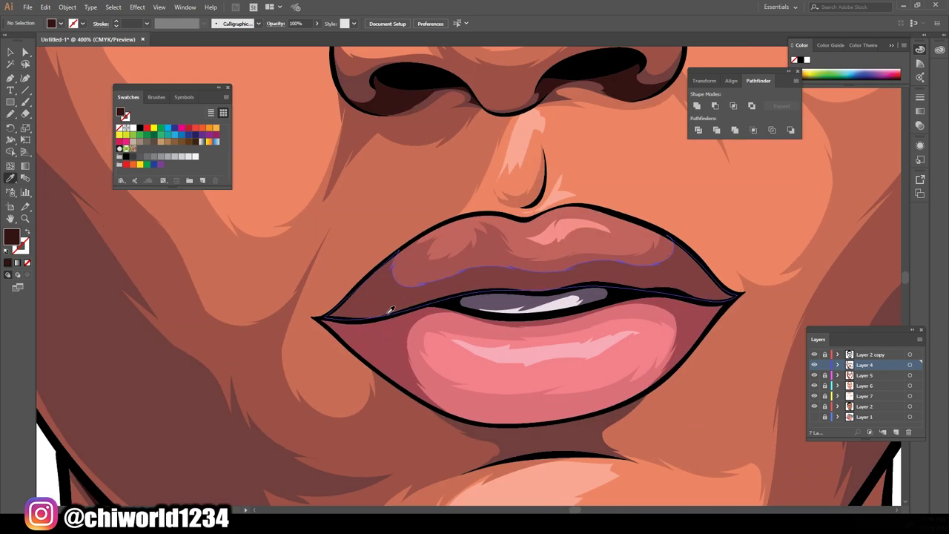
# Step: Choose a dark fill and shade the left and right corners of the lips
pyautogui.doubleClick(10, 236)
pyautogui.press('Return')
pyautogui.scroll(1, 638, 274)
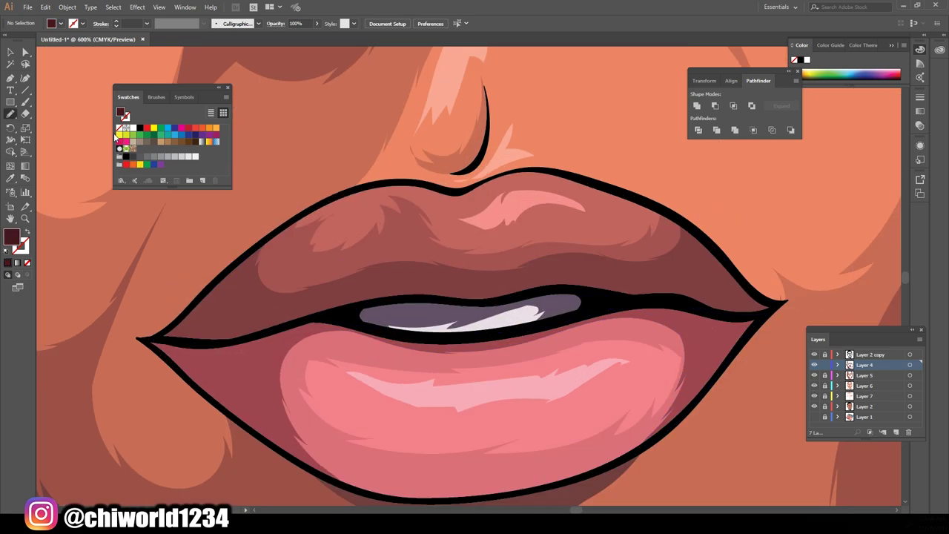
pyautogui.moveTo(333, 311); pyautogui.dragTo(335, 310)
pyautogui.moveTo(629, 288); pyautogui.dragTo(595, 313)
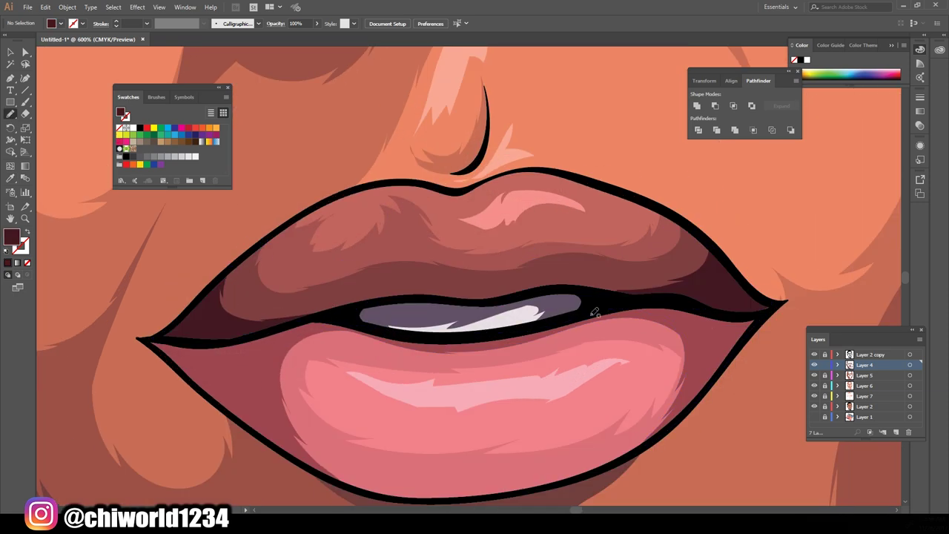
pyautogui.hotkey('ctrl', '1')
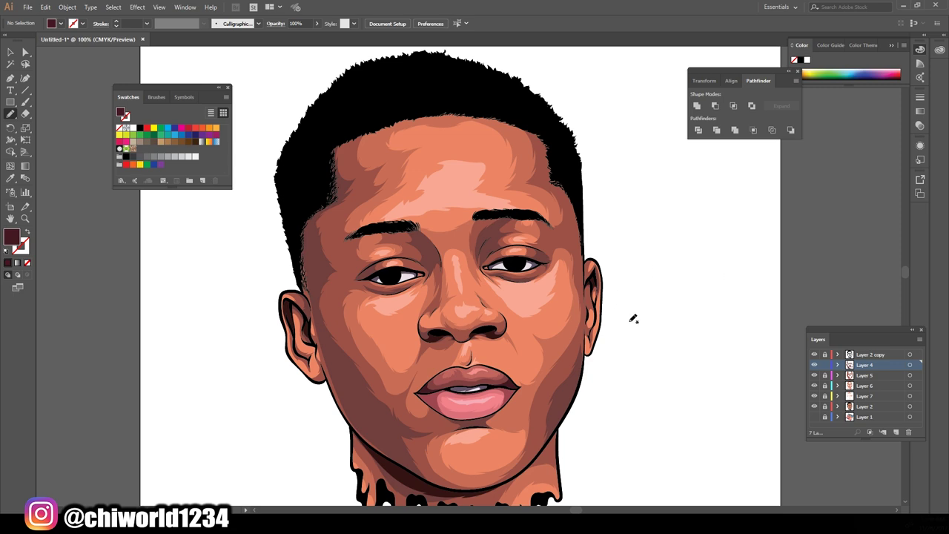
# Step: Add Layer 8 and set a light pink fill for shading the irises
pyautogui.click(882, 432)
pyautogui.hotkey('ctrl', '+')
pyautogui.hotkey('ctrl', '+')
pyautogui.hotkey('ctrl', '+')
pyautogui.doubleClick(12, 236)
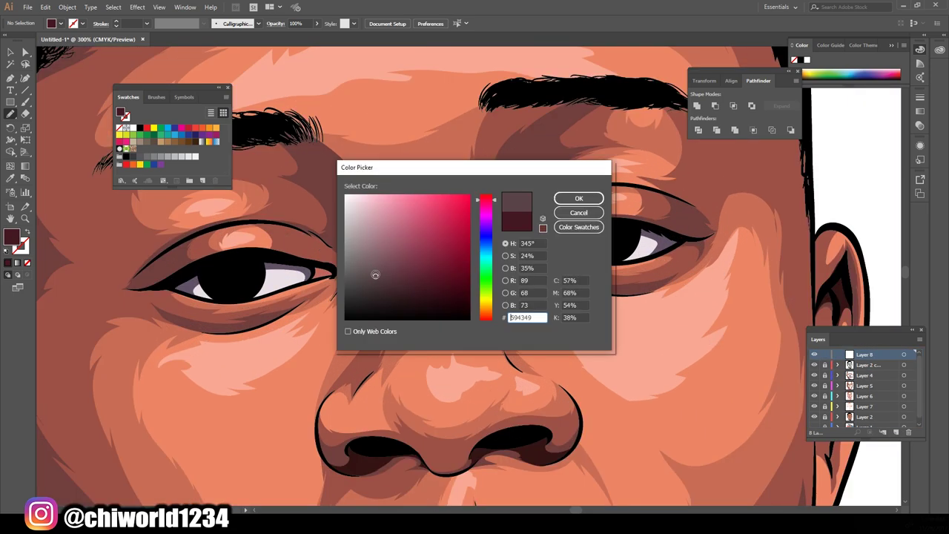
pyautogui.press('Return')
pyautogui.doubleClick(11, 236)
pyautogui.click(381, 254)
pyautogui.press('Return')
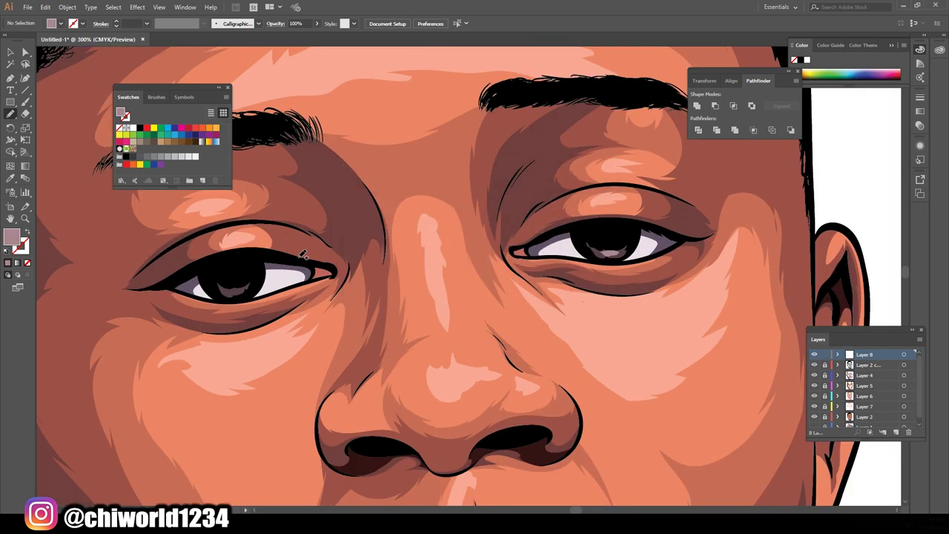
pyautogui.hotkey('ctrl', '1')
# Step: Add Layer 9 with a linear gradient fill, grey middle stop and midpoint shifted toward black
pyautogui.click(882, 432)
pyautogui.press('.')
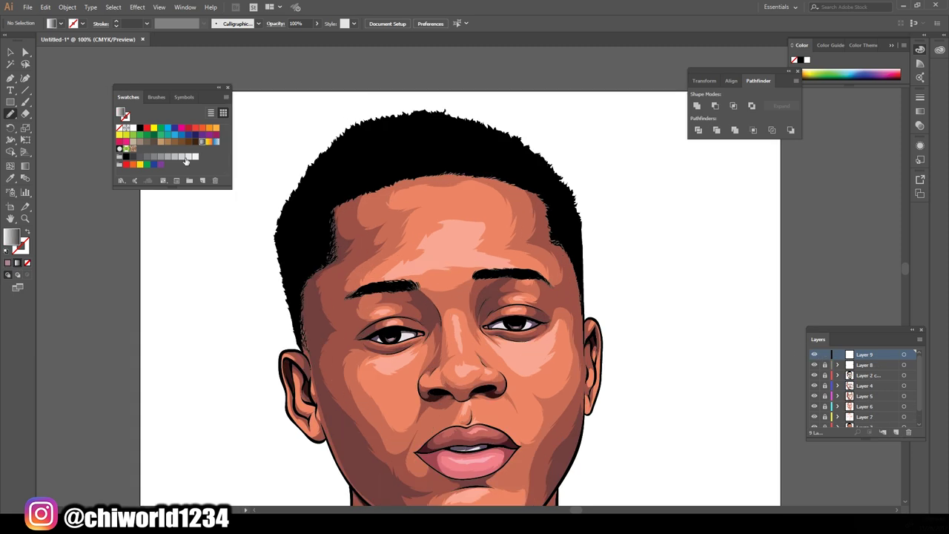
pyautogui.click(921, 111)
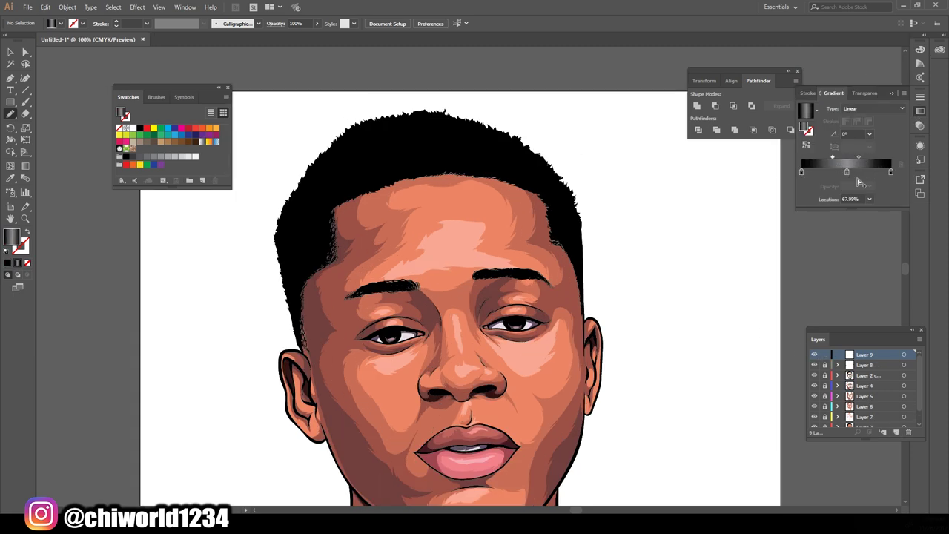
pyautogui.doubleClick(847, 171)
pyautogui.moveTo(838, 246); pyautogui.dragTo(829, 251)
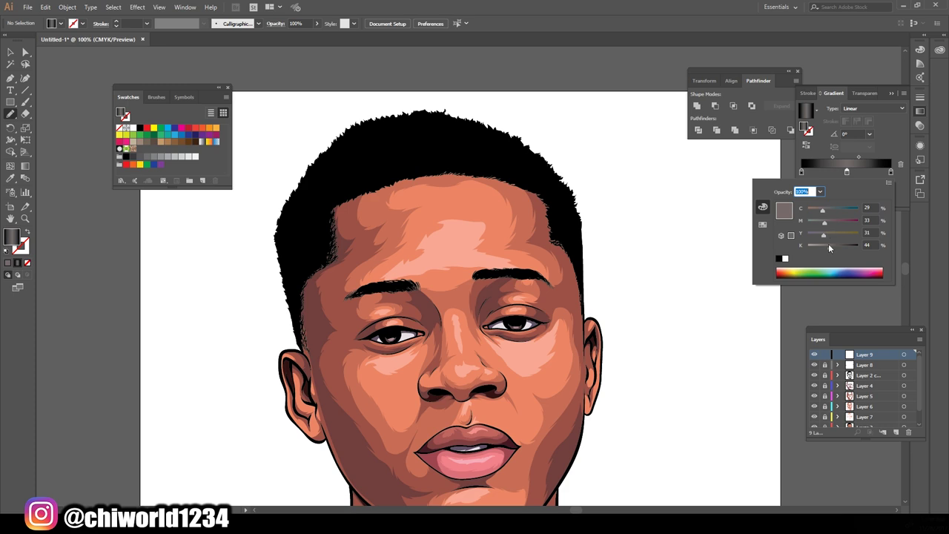
pyautogui.moveTo(870, 156); pyautogui.dragTo(855, 158)
# Step: With the Paintbrush, undo stray white strokes and paint light strands on the left hair at 150%
pyautogui.press('b')
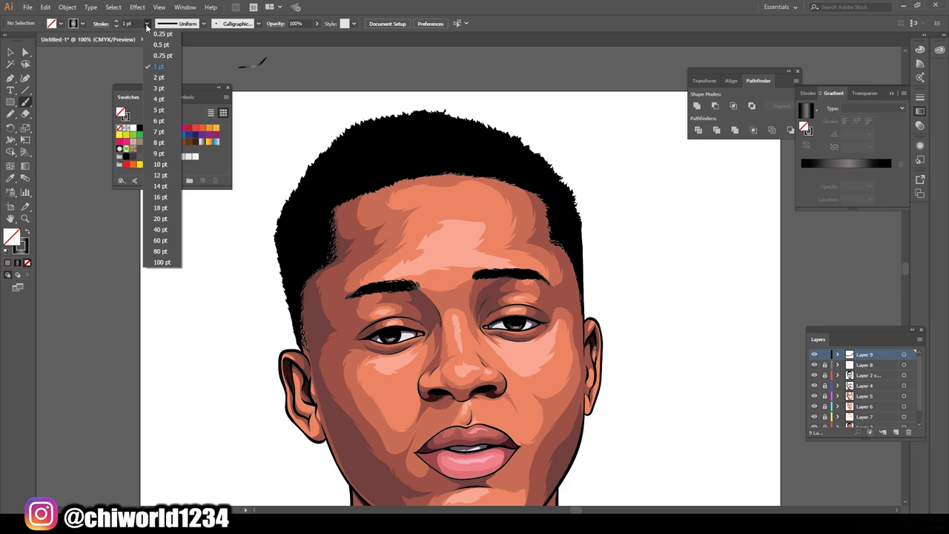
pyautogui.hotkey('ctrl', '+')
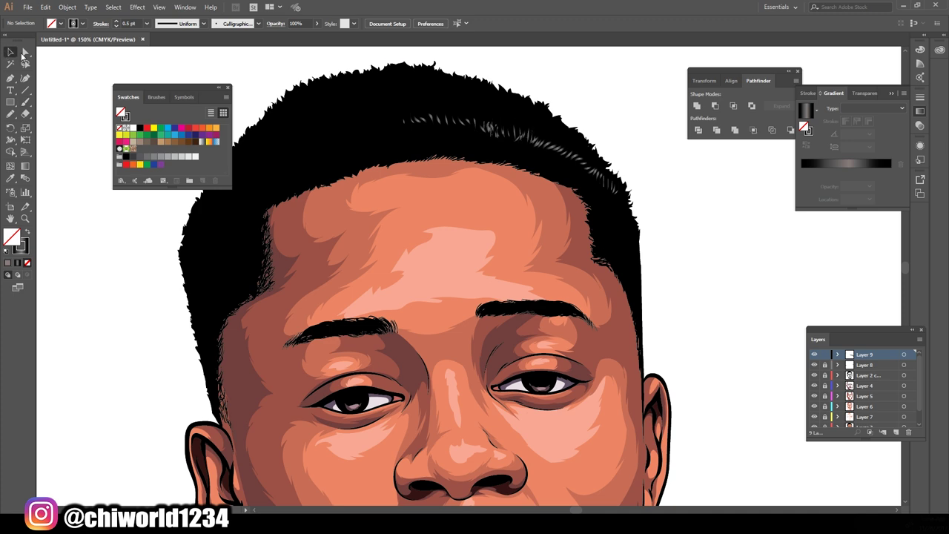
pyautogui.hotkey('ctrl', 'z')
pyautogui.hotkey('ctrl', 'z')
pyautogui.hotkey('ctrl', 'z')
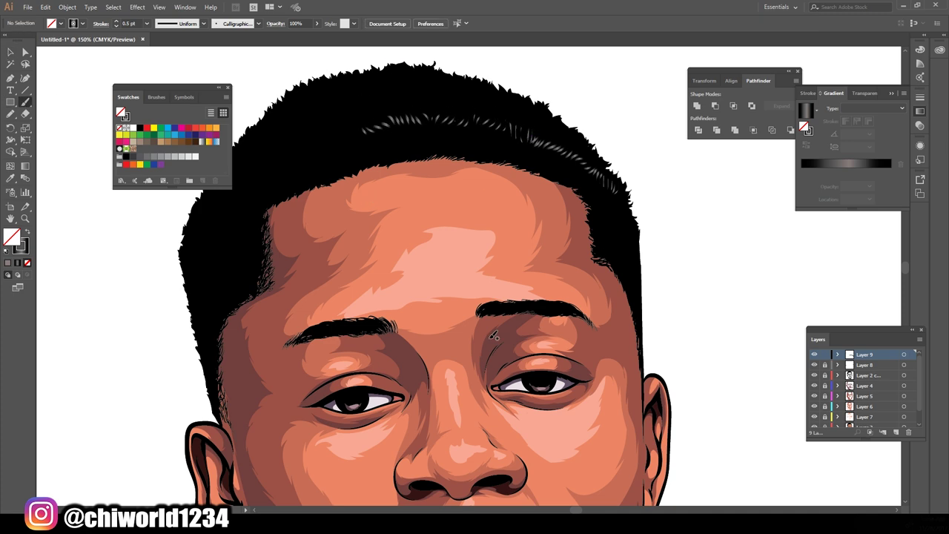
pyautogui.hotkey('ctrl', '-')
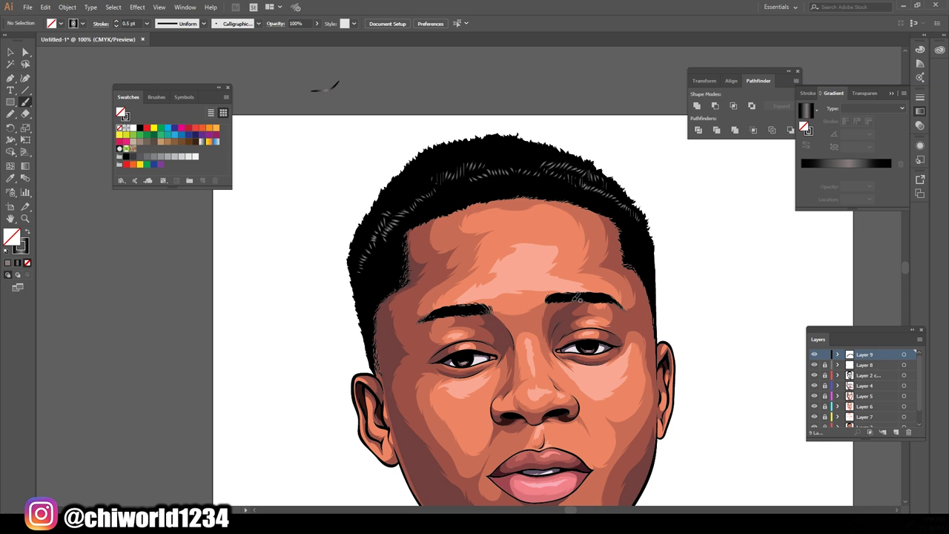
pyautogui.hotkey('ctrl', '+')
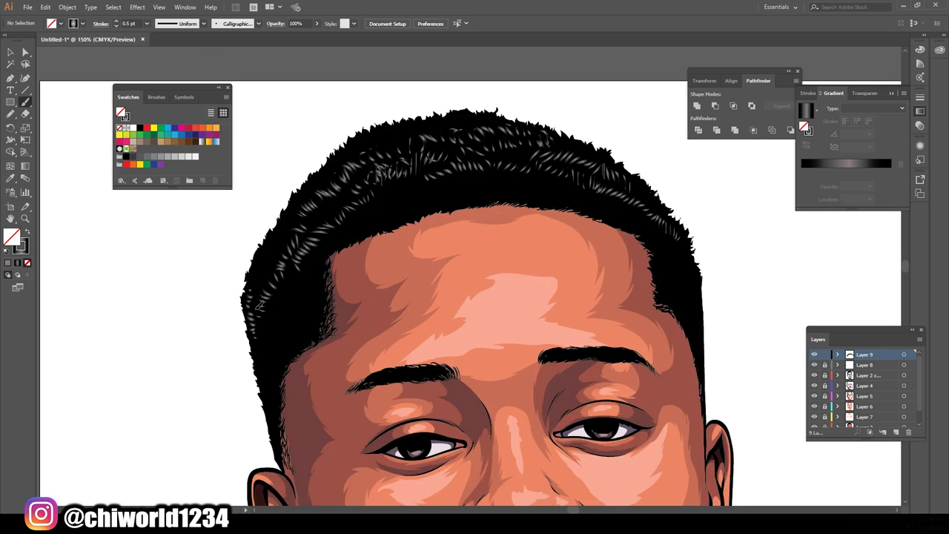
pyautogui.moveTo(260, 305); pyautogui.dragTo(299, 226)
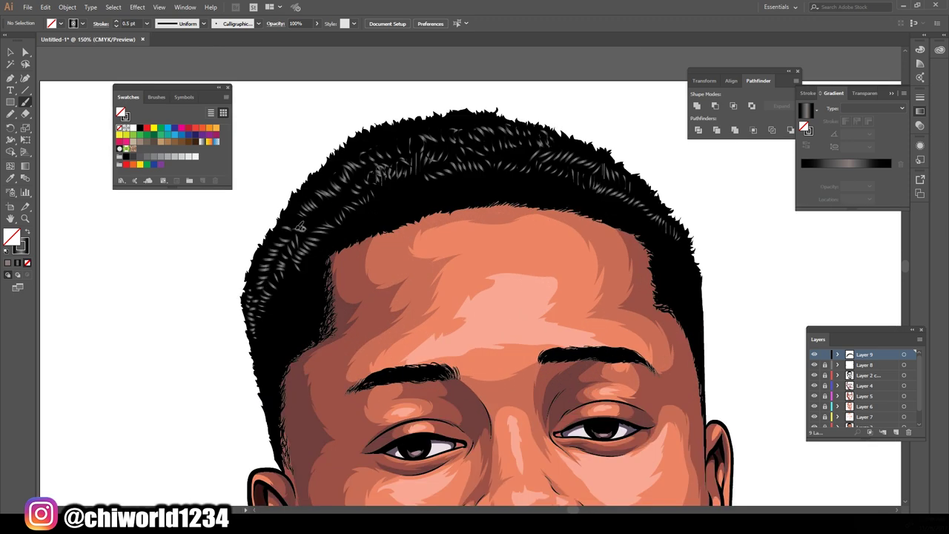
pyautogui.moveTo(533, 160)
pyautogui.mouseDown()
pyautogui.moveTo(328, 178)
pyautogui.moveTo(264, 237)
pyautogui.mouseUp()
# Step: Paint more grey strands across the hair and near the top of the head
pyautogui.hotkey('ctrl', '+')
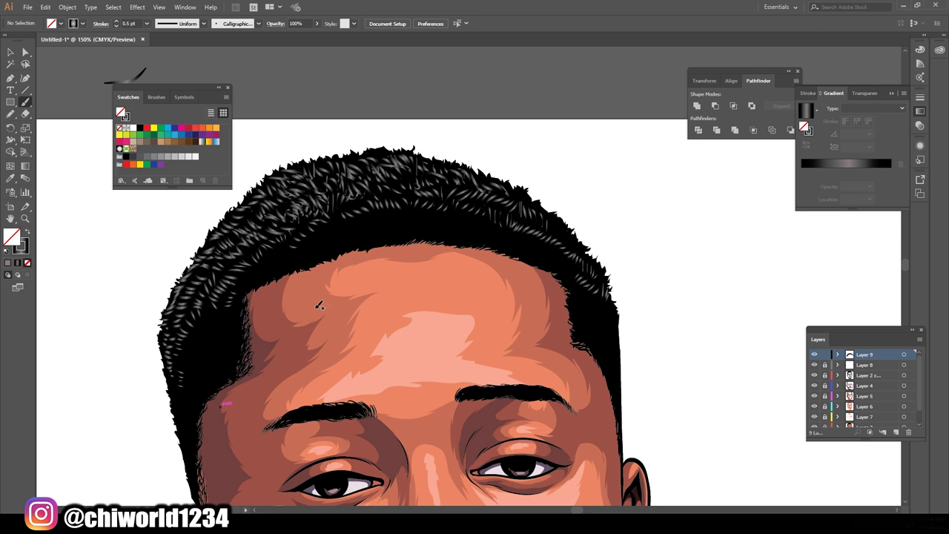
pyautogui.hotkey('ctrl', '-')
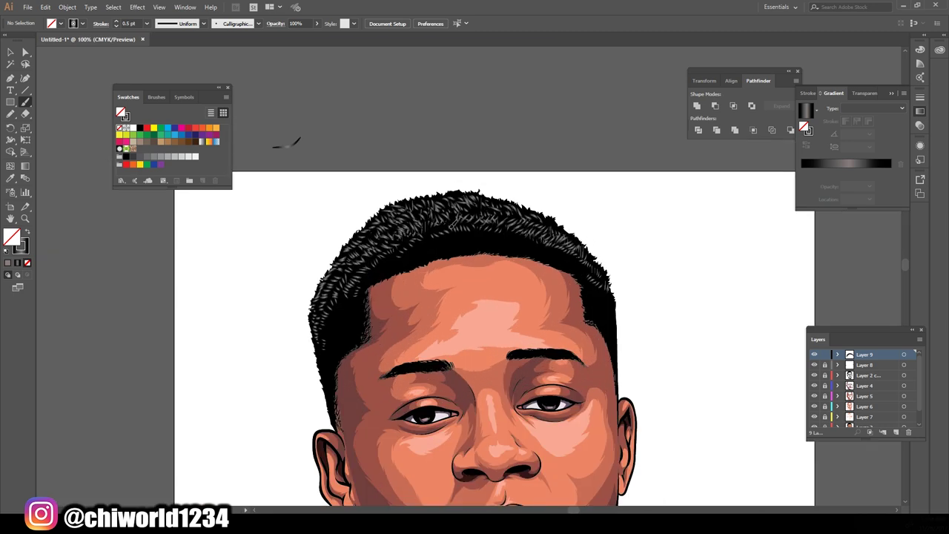
pyautogui.hotkey('ctrl', '+')
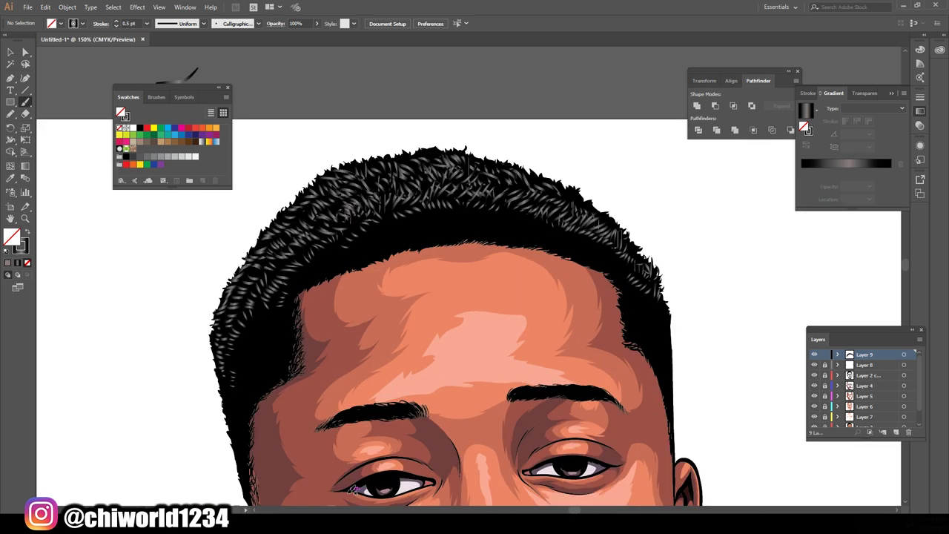
pyautogui.moveTo(623, 230)
pyautogui.mouseDown()
pyautogui.moveTo(556, 185)
pyautogui.moveTo(456, 152)
pyautogui.moveTo(374, 208)
pyautogui.moveTo(326, 206)
pyautogui.mouseUp()
pyautogui.hotkey('ctrl', '-')
pyautogui.hotkey('ctrl', '+')
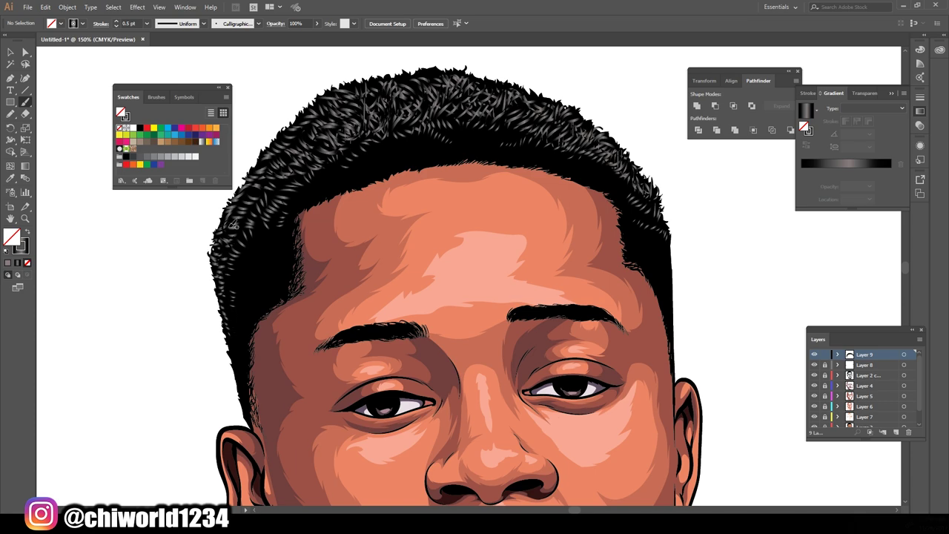
pyautogui.moveTo(433, 71); pyautogui.dragTo(415, 93)
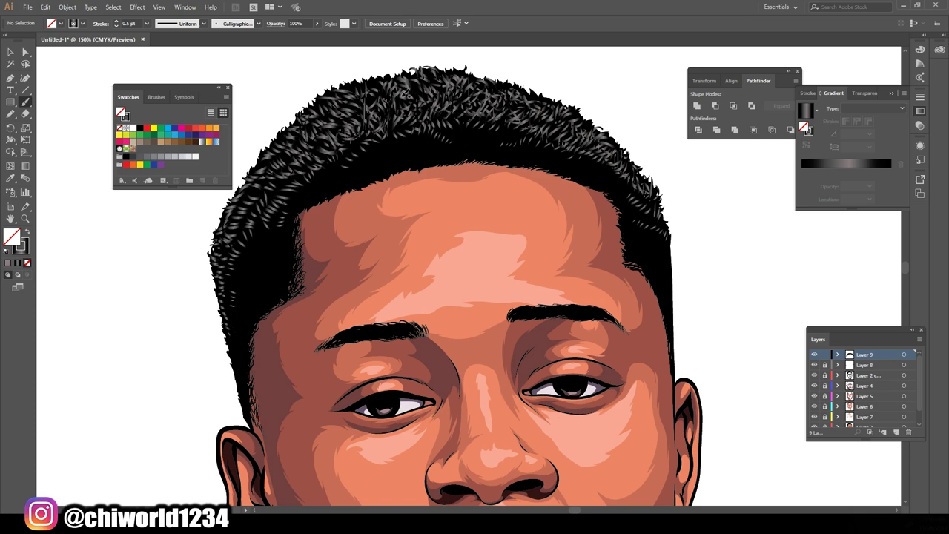